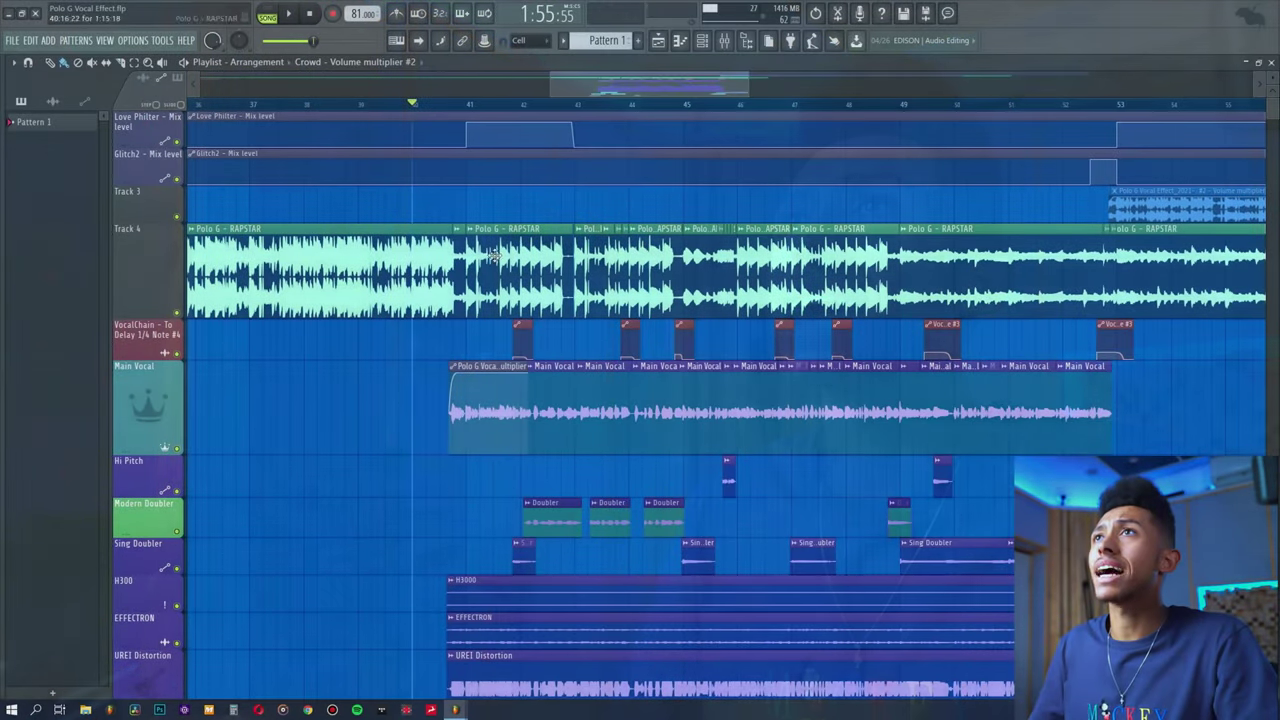
# - Switch between Playlist and Mixer, ending on the Mixer with VocalChain's ten-plugin chain listed
pyautogui.click(723, 41)
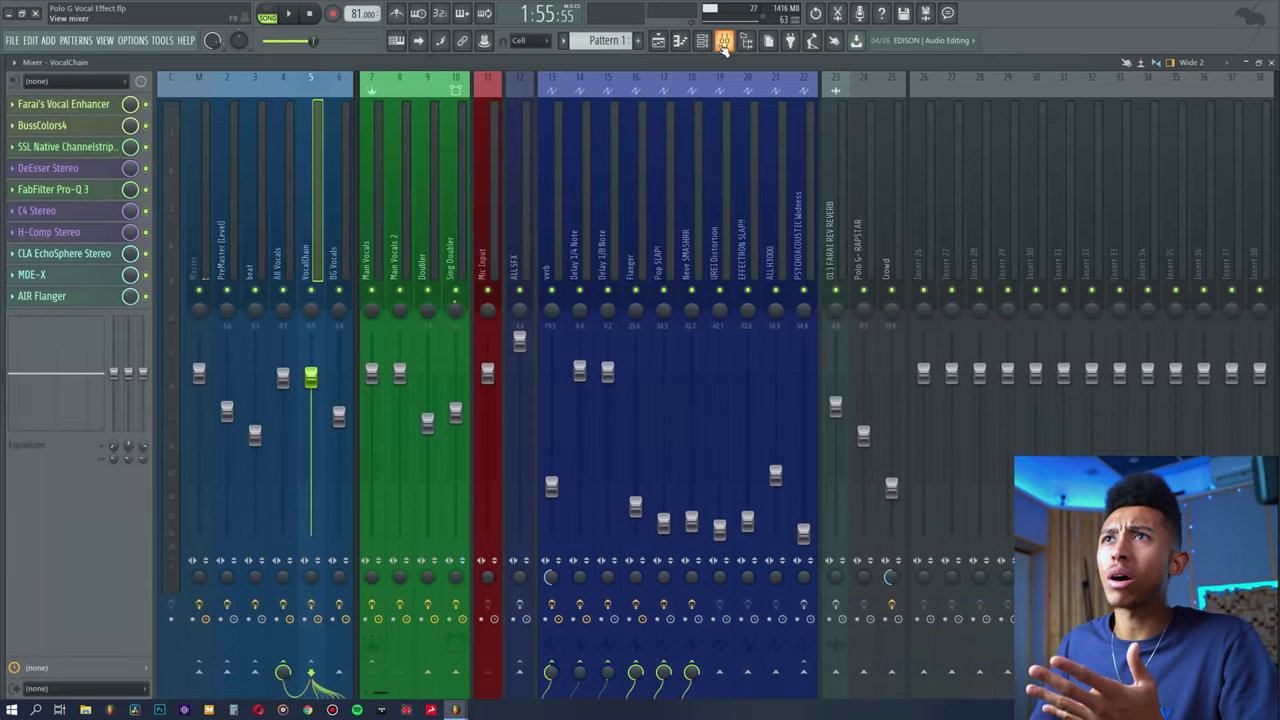
pyautogui.click(664, 42)
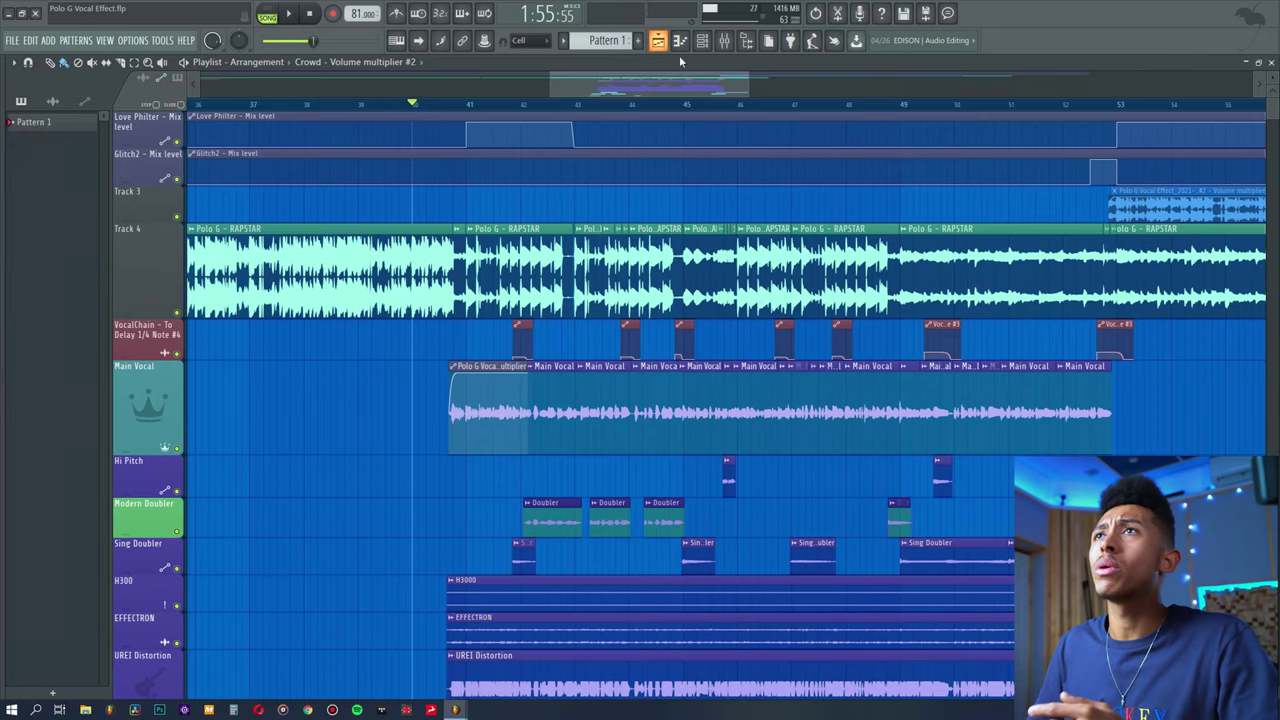
pyautogui.click(724, 41)
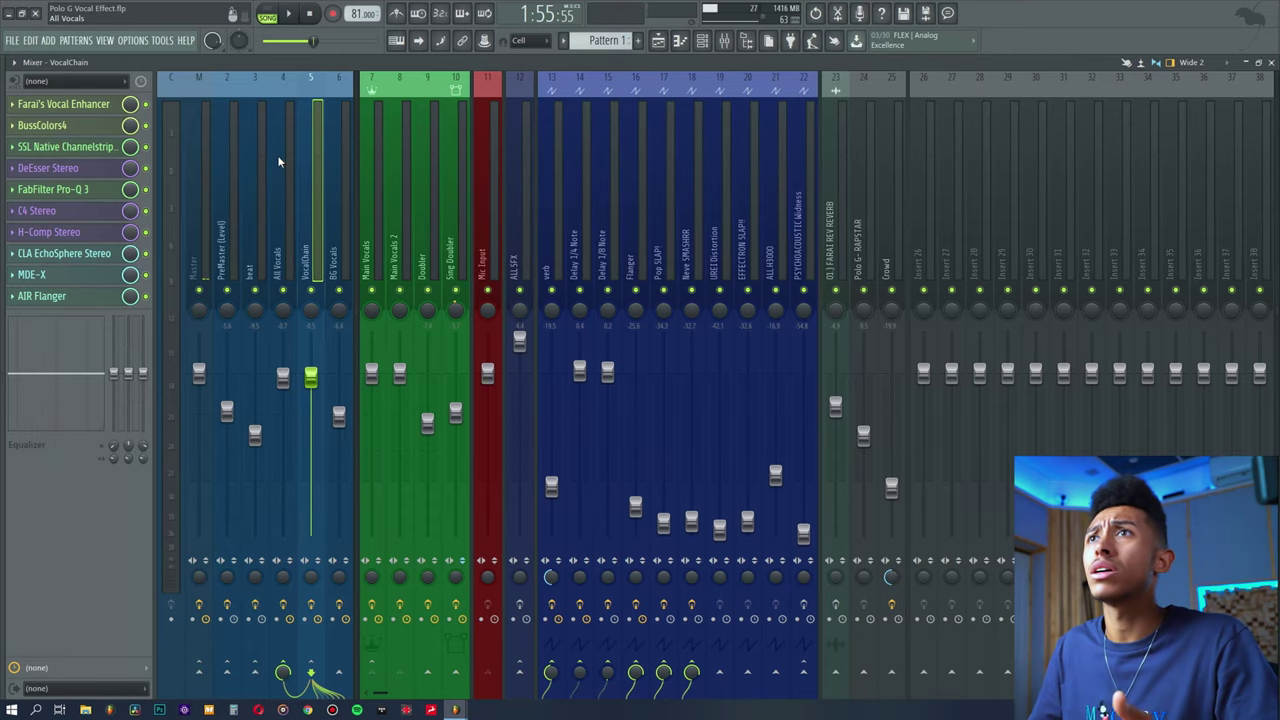
pyautogui.click(658, 41)
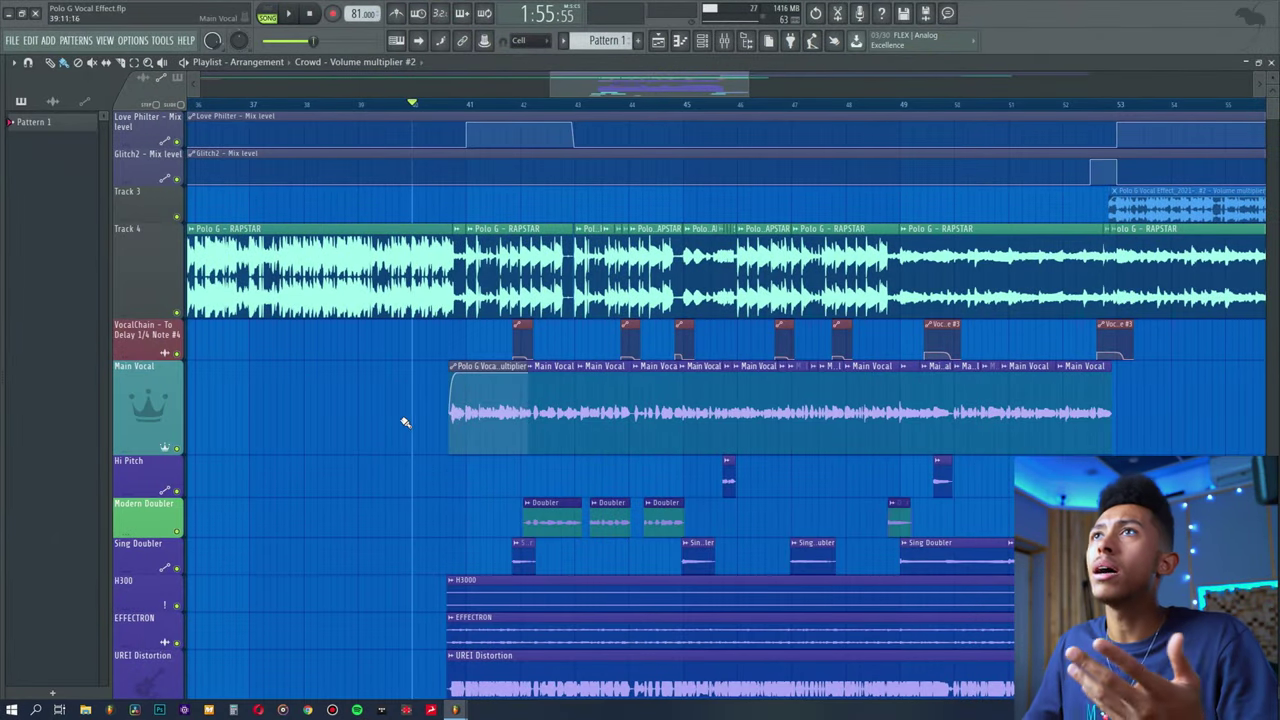
pyautogui.click(724, 40)
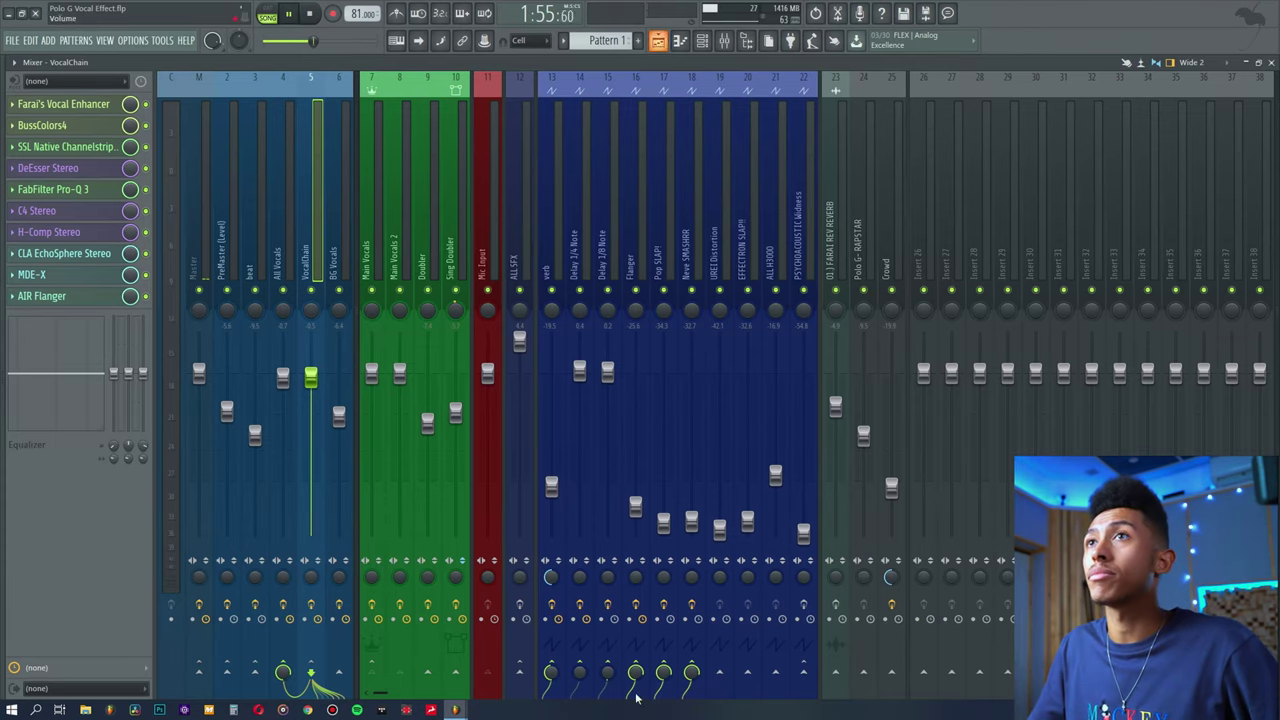
# - Flip to the playlist and back to the mixer, then inspect the DeEsser Stereo plugin
pyautogui.press('F5')
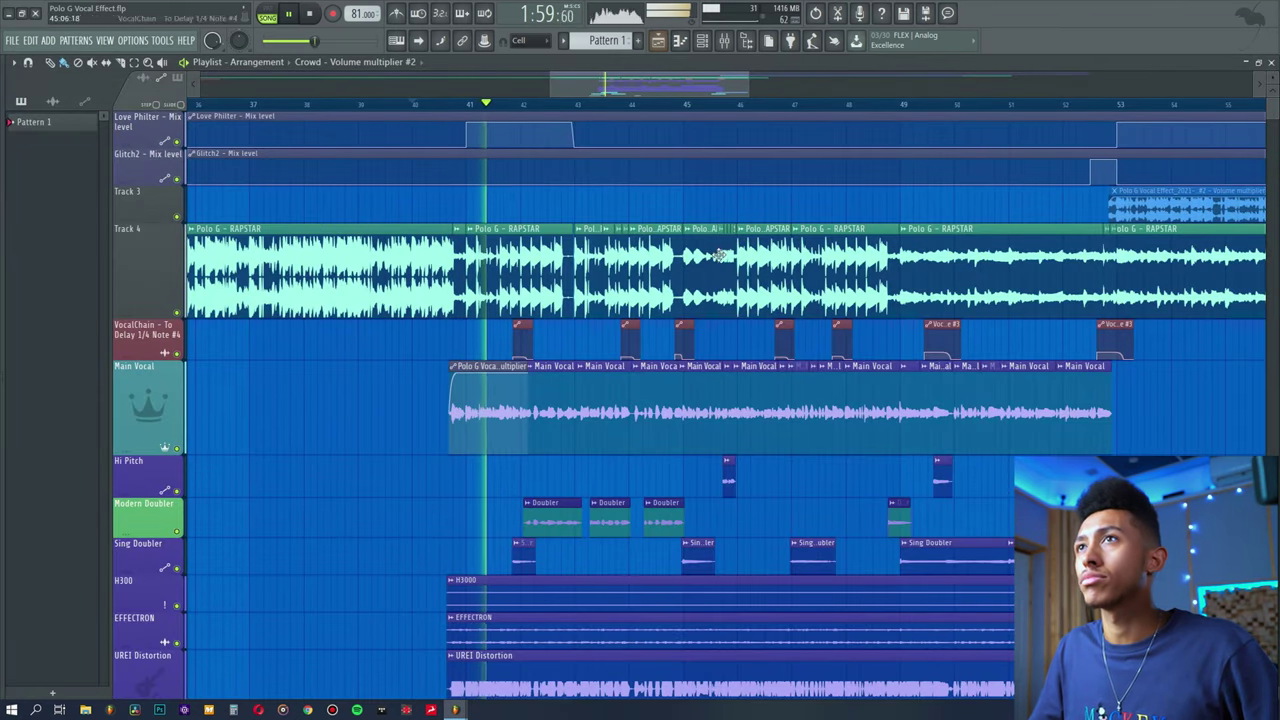
pyautogui.press('F9')
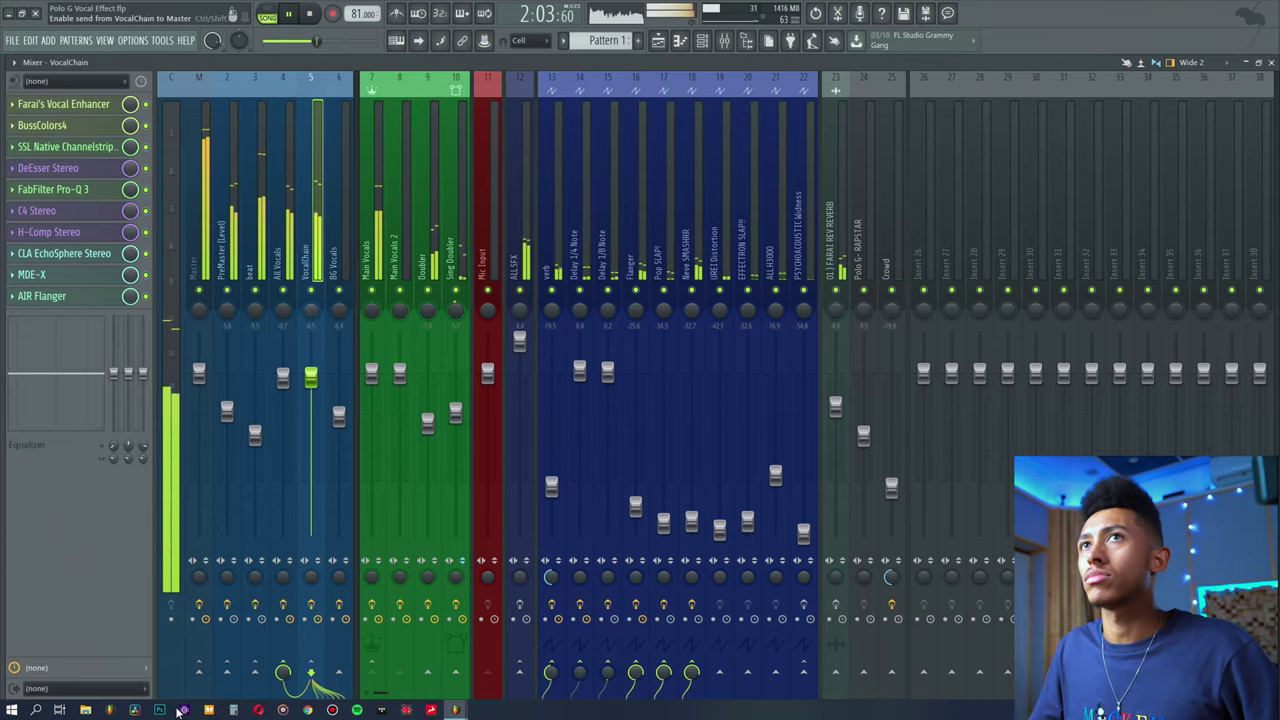
pyautogui.click(90, 168)
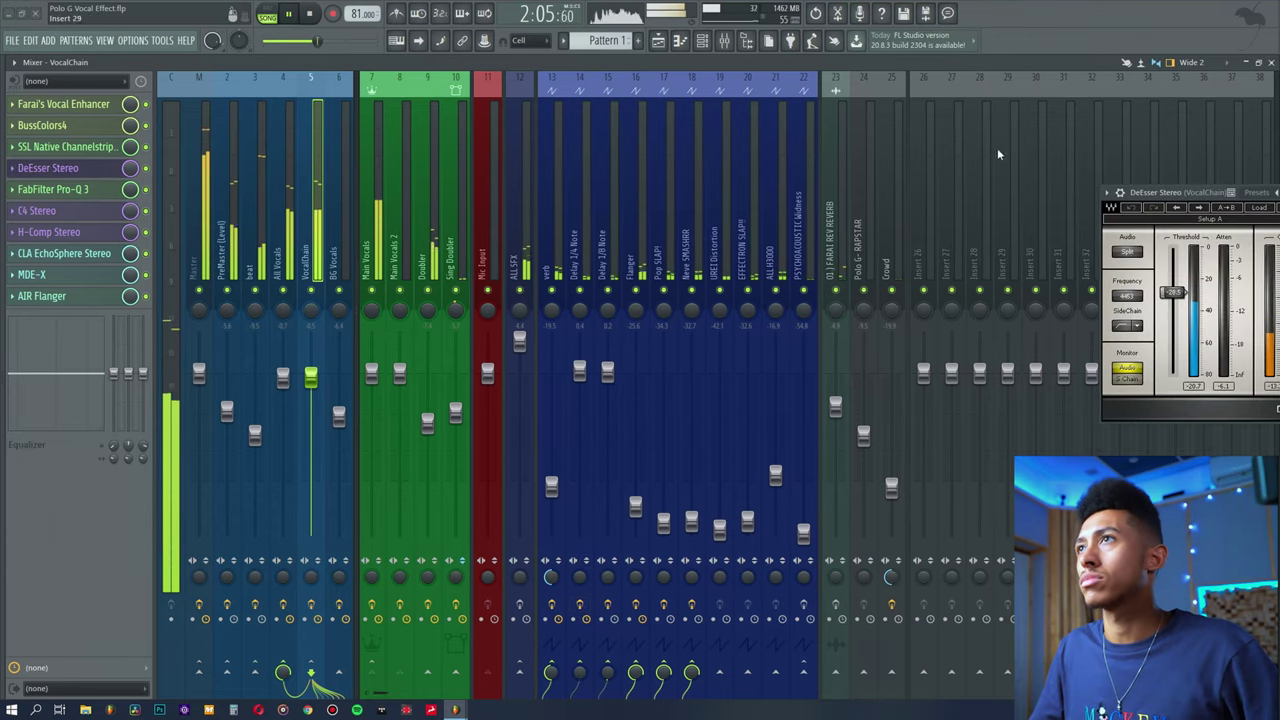
pyautogui.moveTo(1180, 192); pyautogui.dragTo(573, 197)
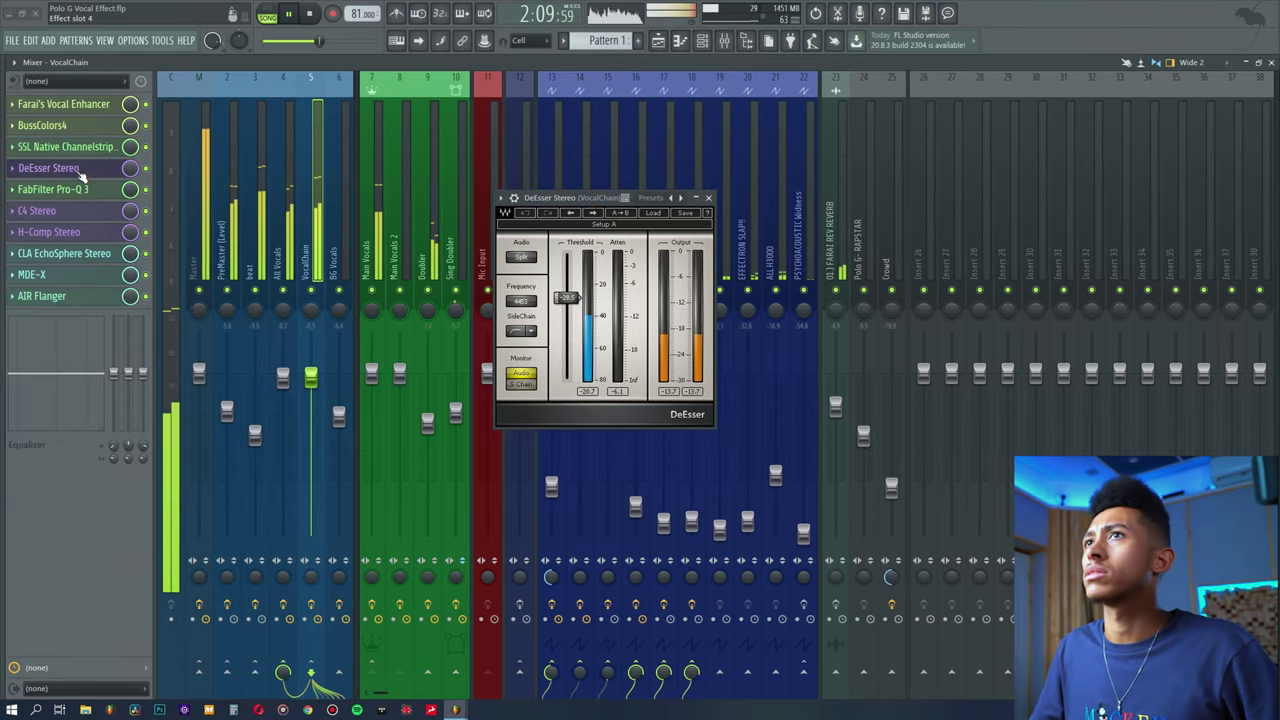
pyautogui.click(92, 171)
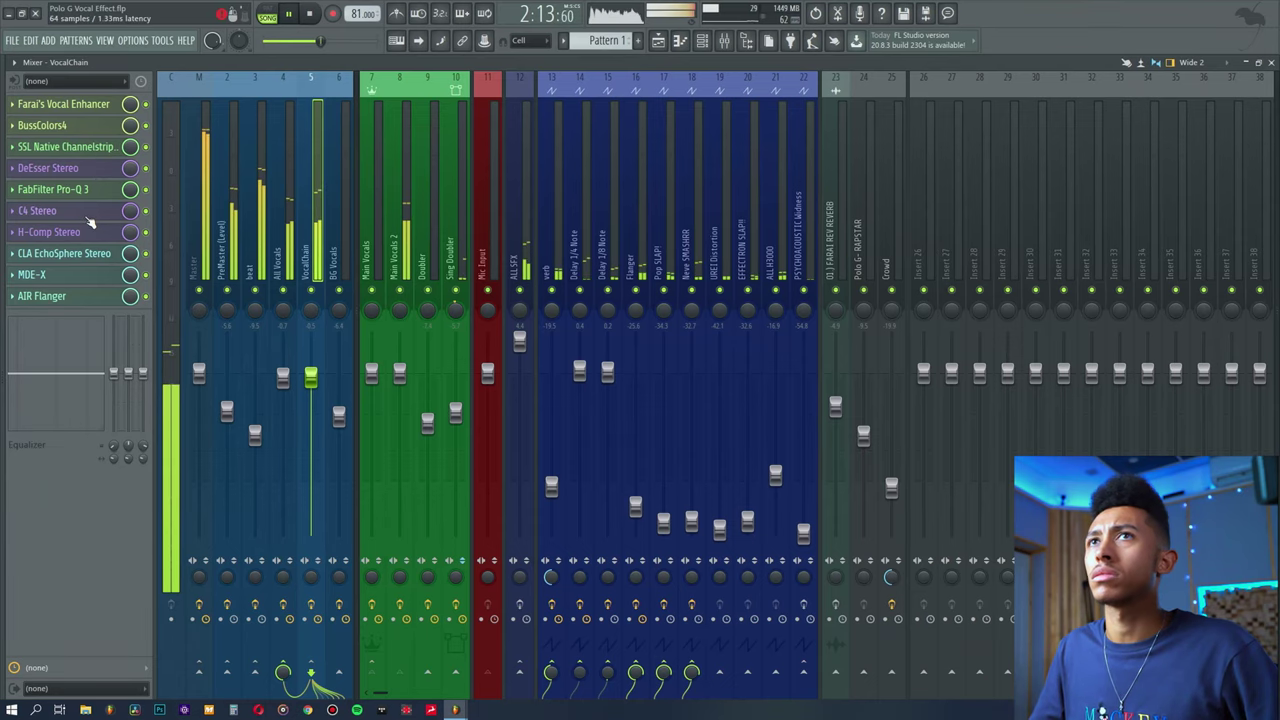
# - Inspect C4 Stereo and Farai's Vocal Enhancer, then return to the playlist near bar 46
pyautogui.click(89, 216)
pyautogui.moveTo(525, 211); pyautogui.dragTo(687, 217)
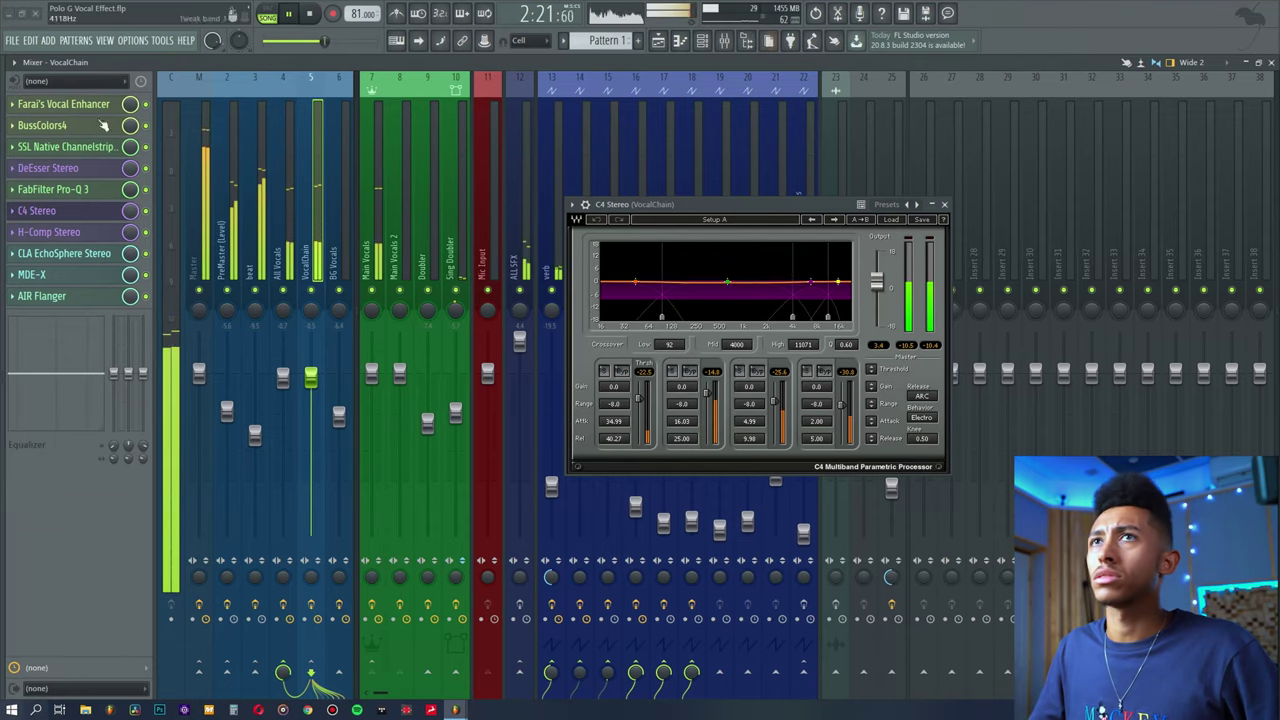
pyautogui.click(64, 214)
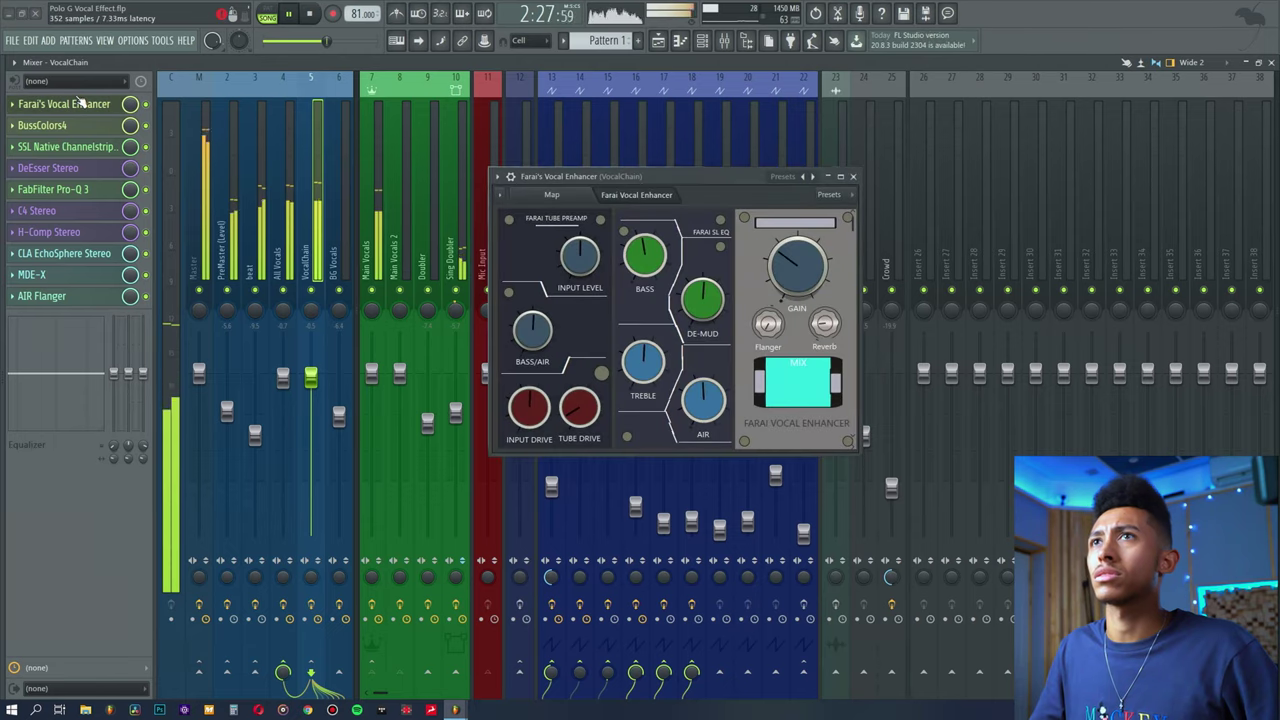
pyautogui.click(80, 103)
pyautogui.click(80, 103)
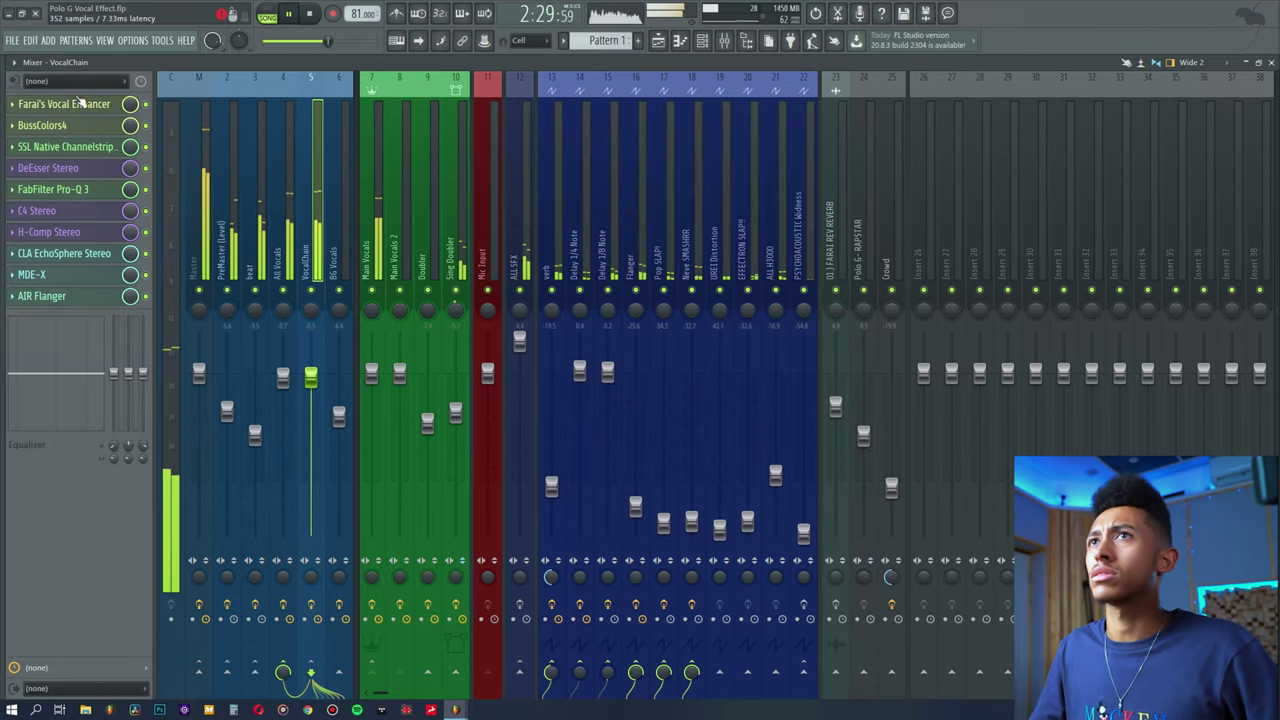
pyautogui.click(658, 40)
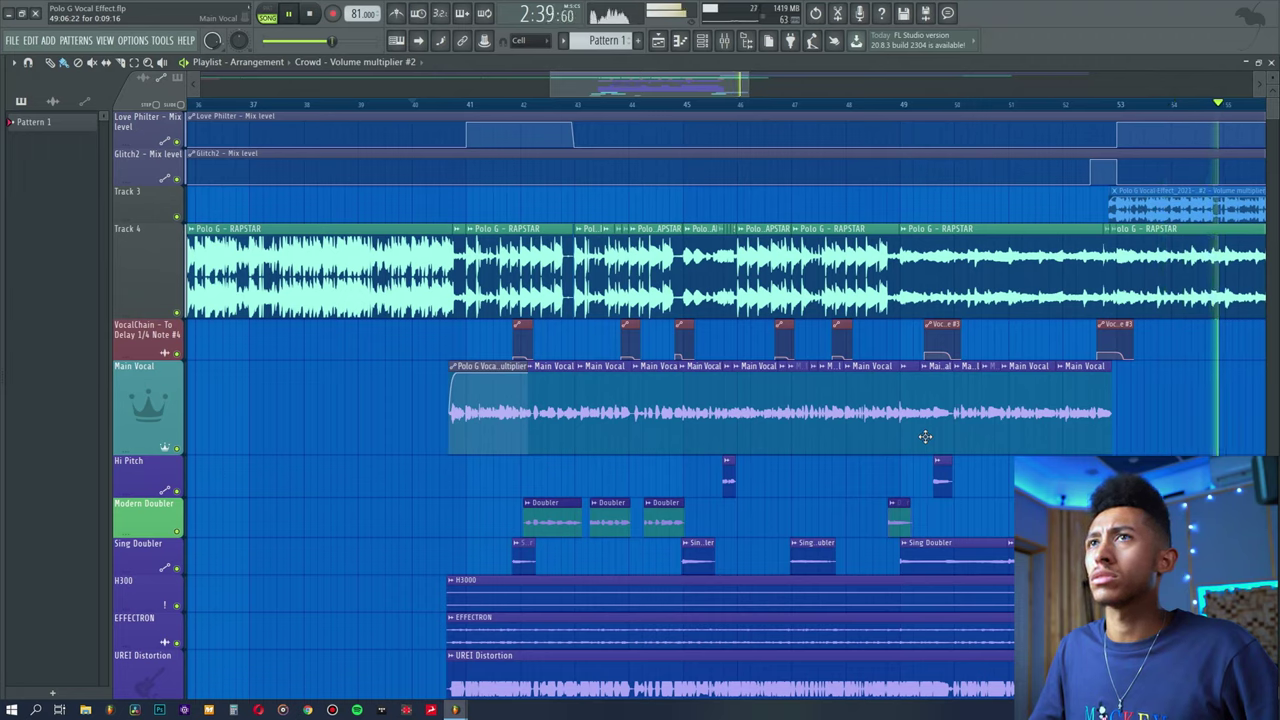
pyautogui.click(789, 106)
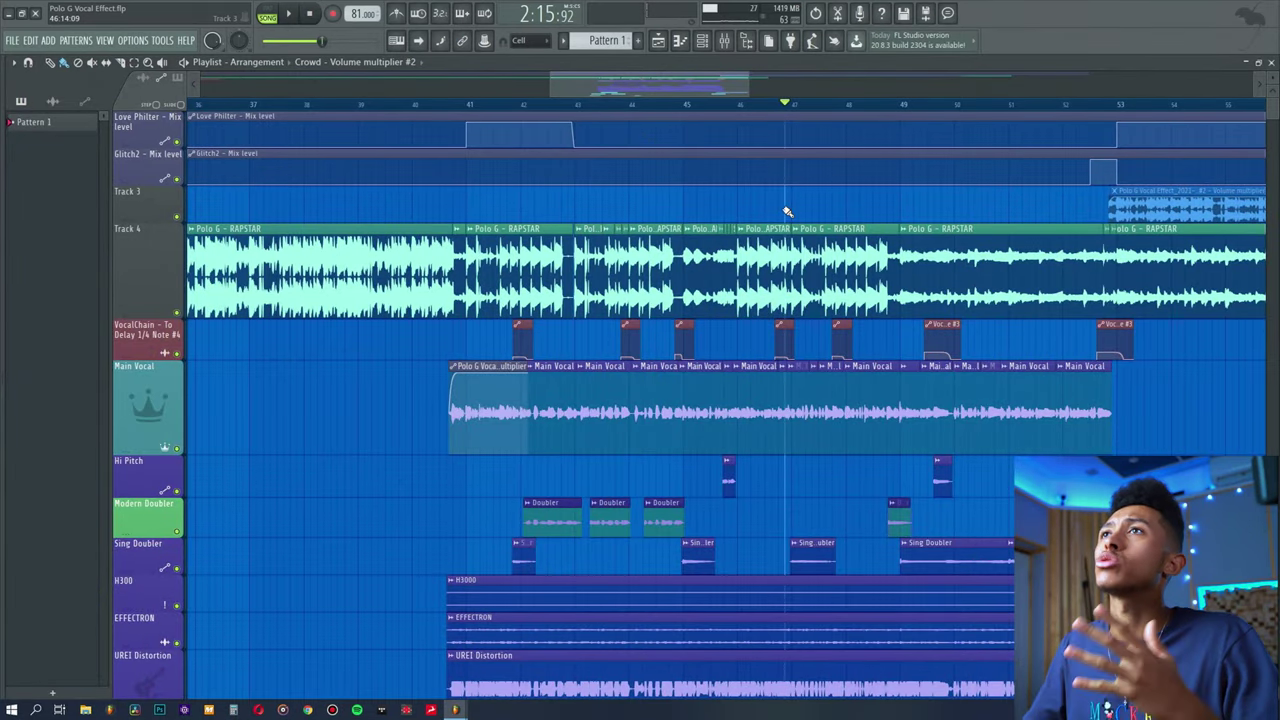
# - In the mixer, browse the ALL SFX, Doubler, Sing Doubler and Main Vocals inserts, landing on Mic Input
pyautogui.click(725, 40)
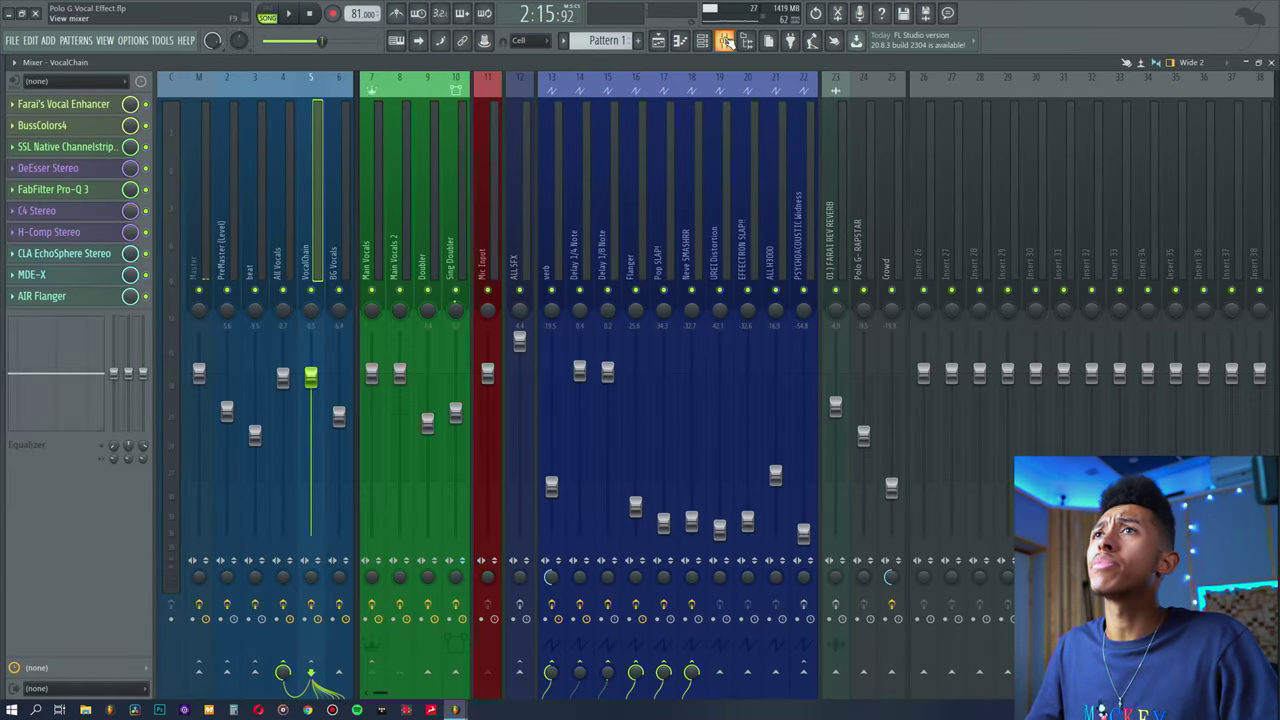
pyautogui.click(512, 162)
pyautogui.click(494, 165)
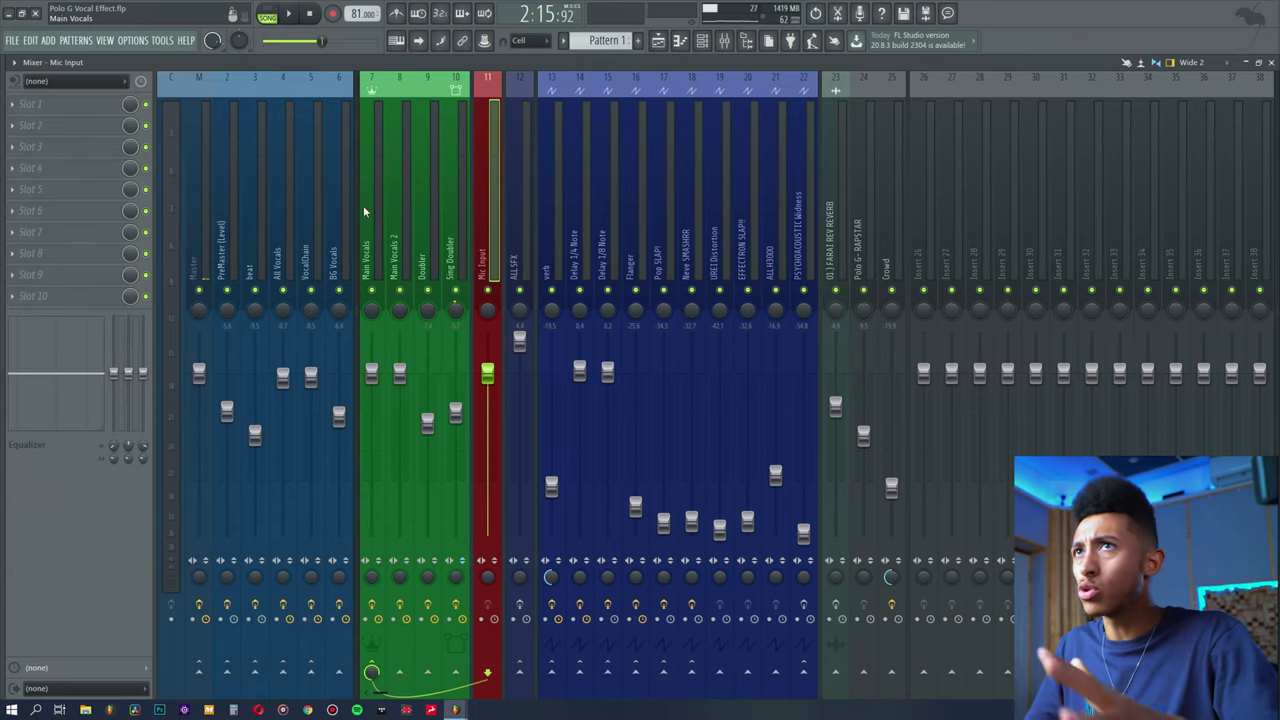
pyautogui.click(434, 217)
pyautogui.click(451, 217)
pyautogui.click(373, 210)
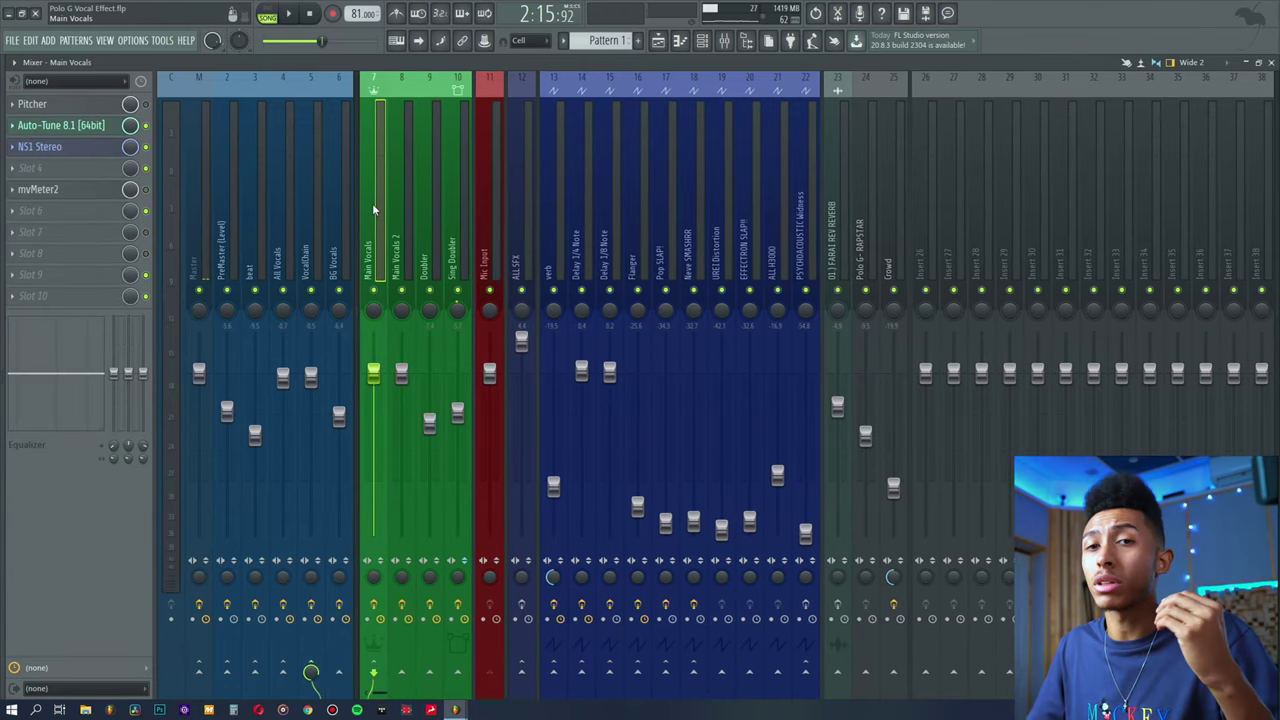
pyautogui.click(482, 234)
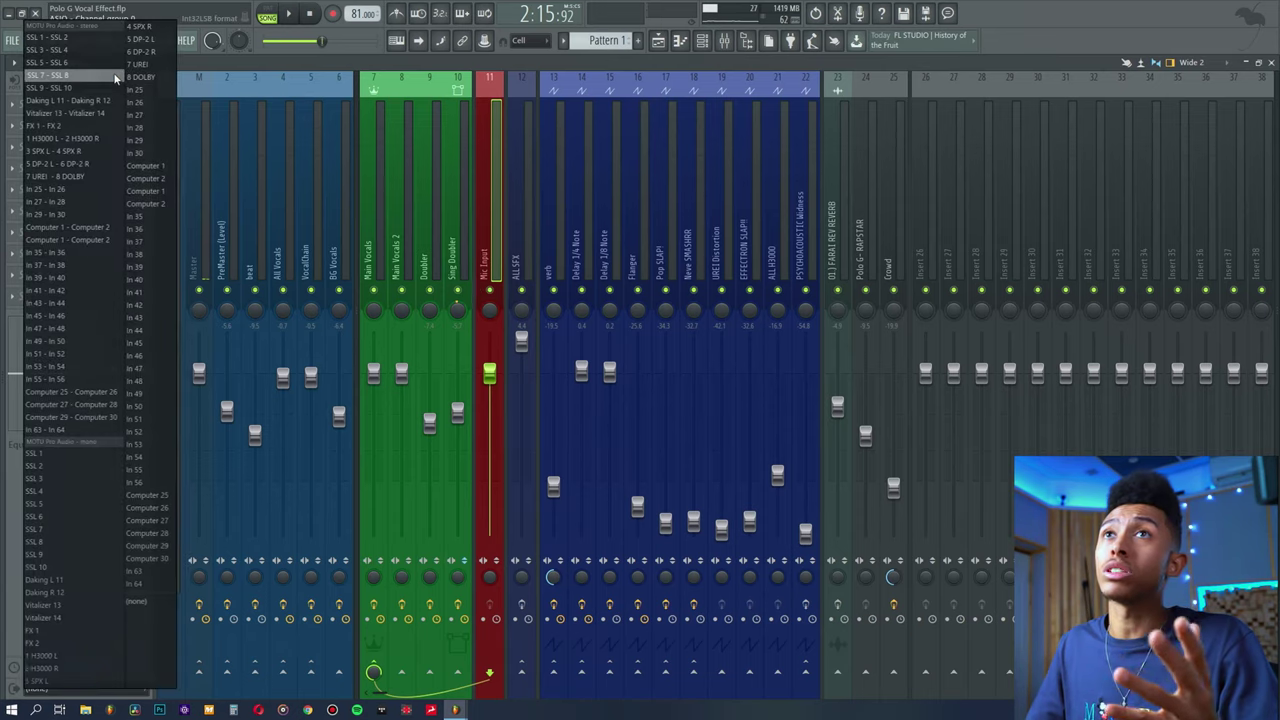
# - Set Mic Input's audio input to SSL 4 then back to none, keeping its Main Vocals send
pyautogui.click(66, 491)
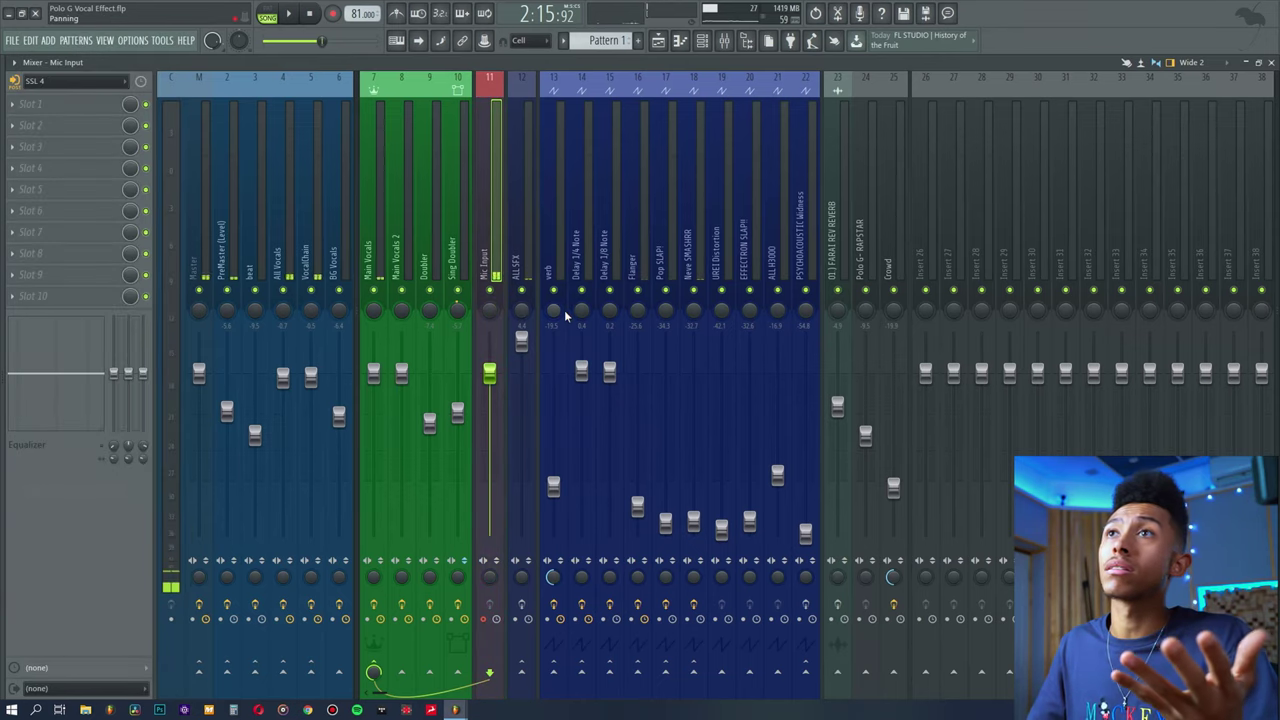
pyautogui.click(374, 670)
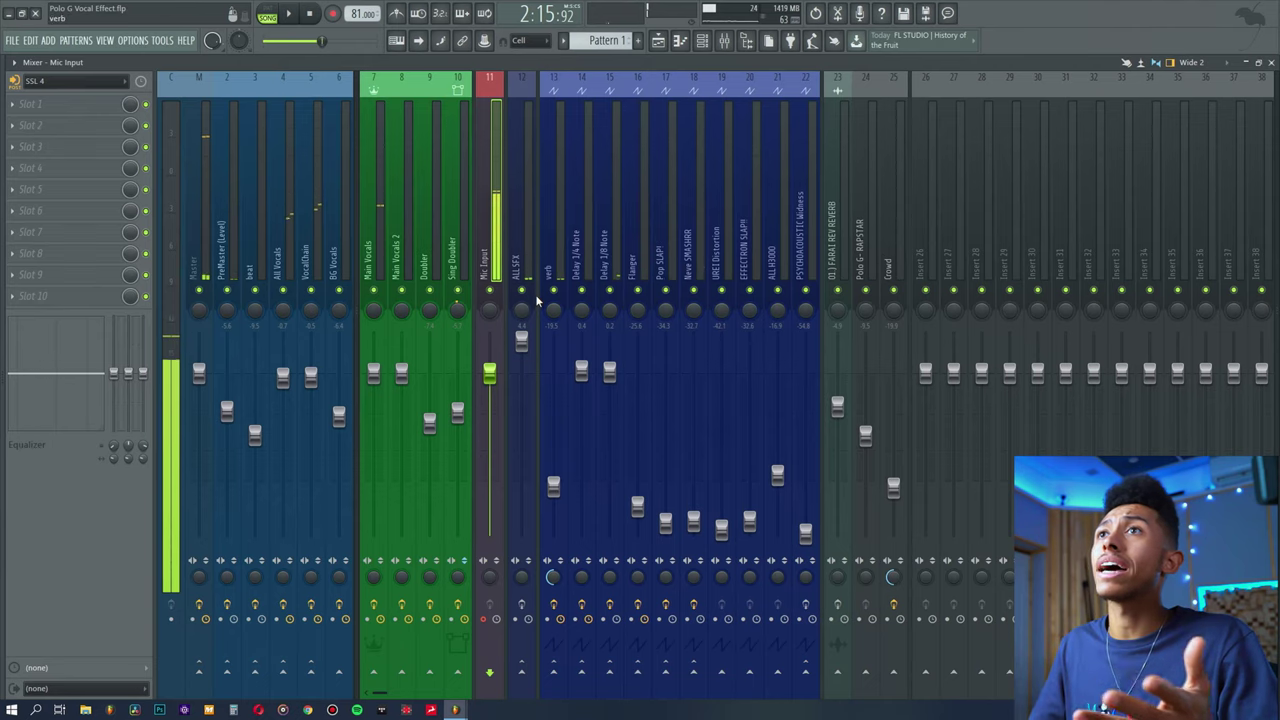
pyautogui.click(70, 80)
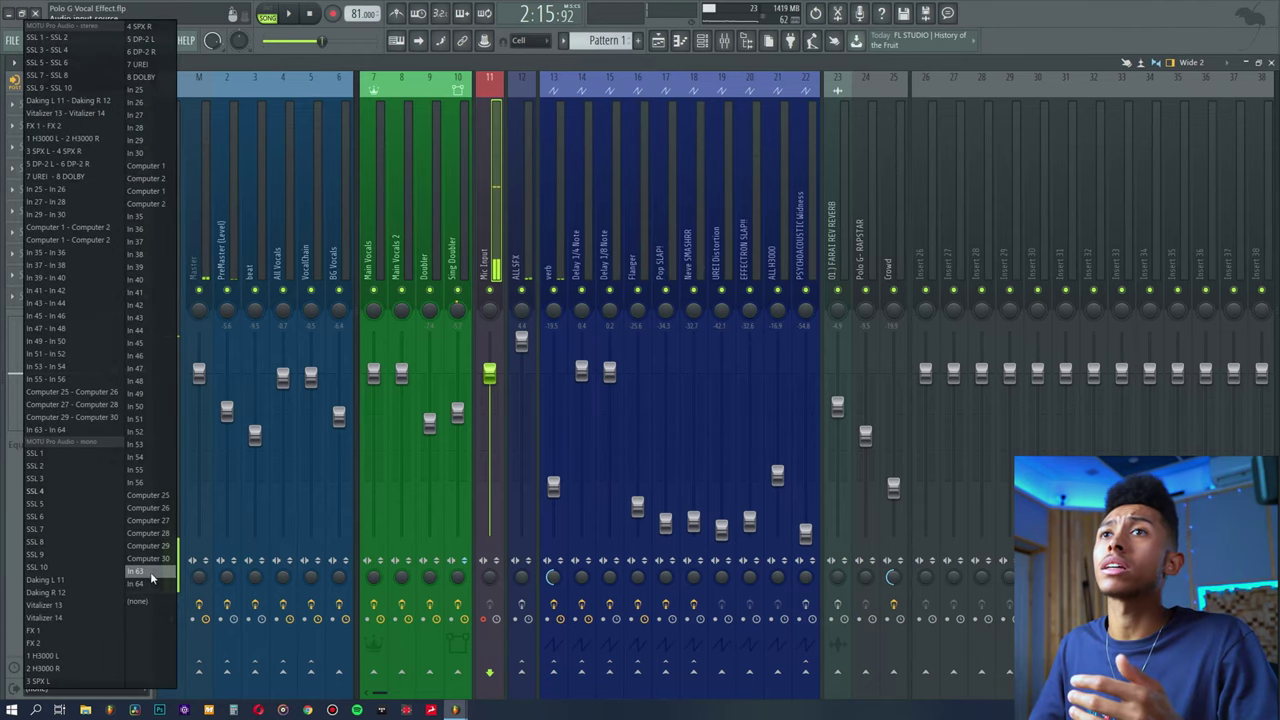
pyautogui.click(137, 601)
pyautogui.click(374, 670)
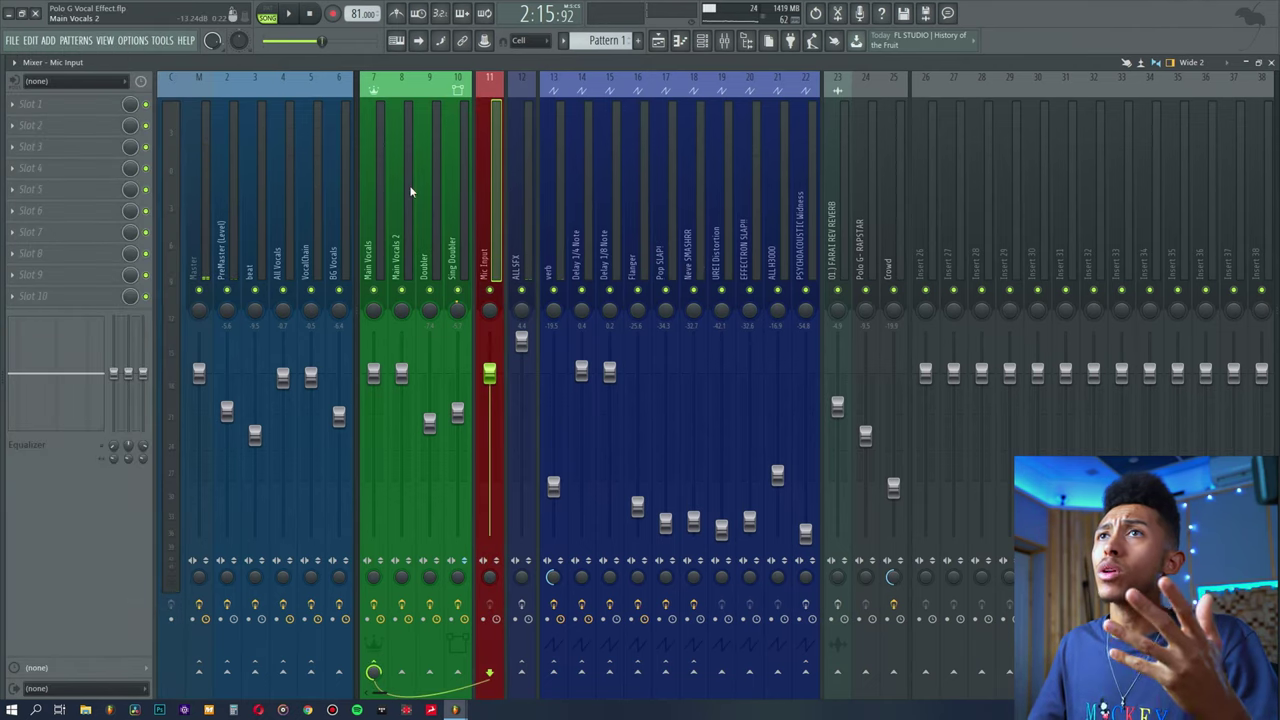
pyautogui.click(372, 250)
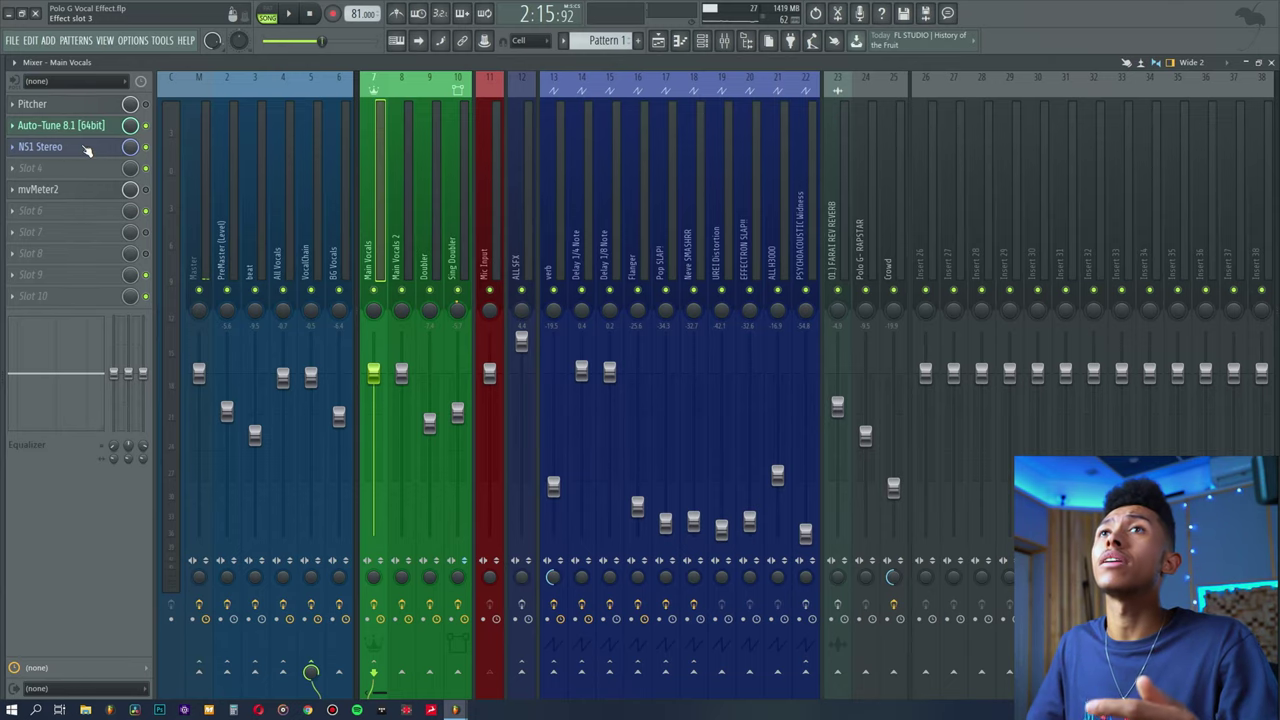
# - Inspect Auto-Tune 8.1 on Main Vocals (Db Major, retune speed 10), then select the VocalChain insert
pyautogui.click(60, 125)
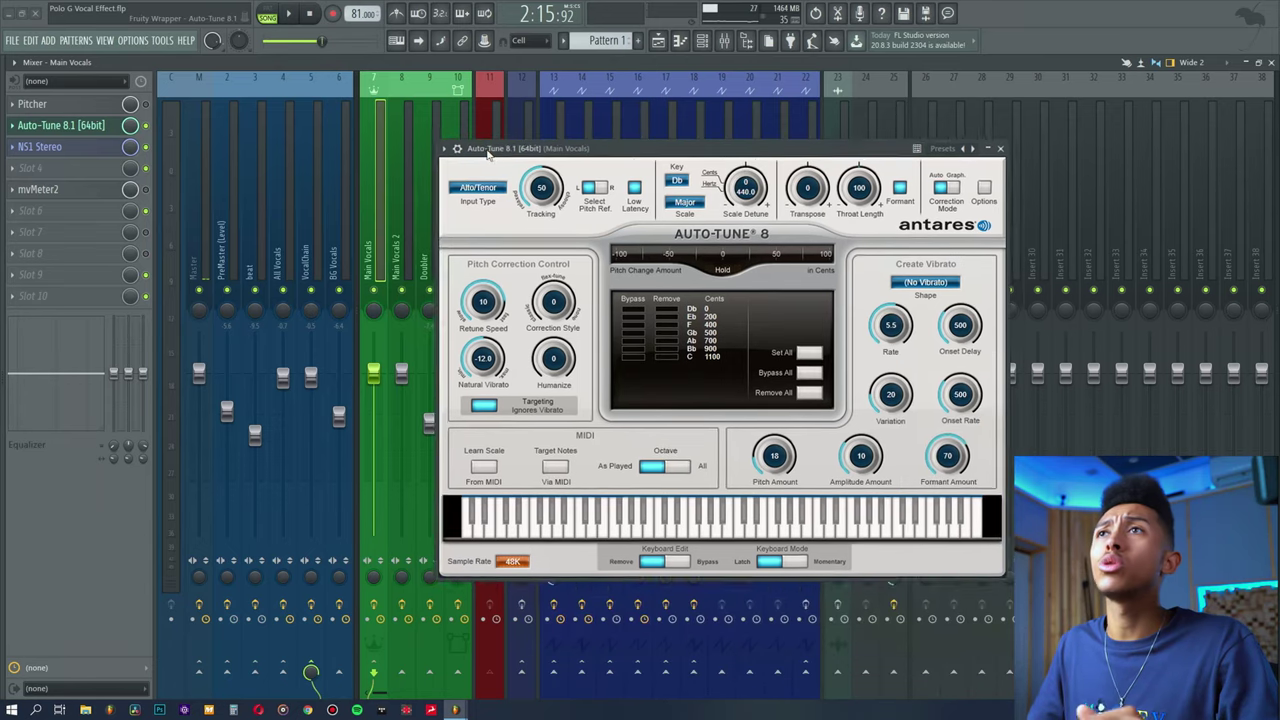
pyautogui.moveTo(489, 151); pyautogui.dragTo(463, 137)
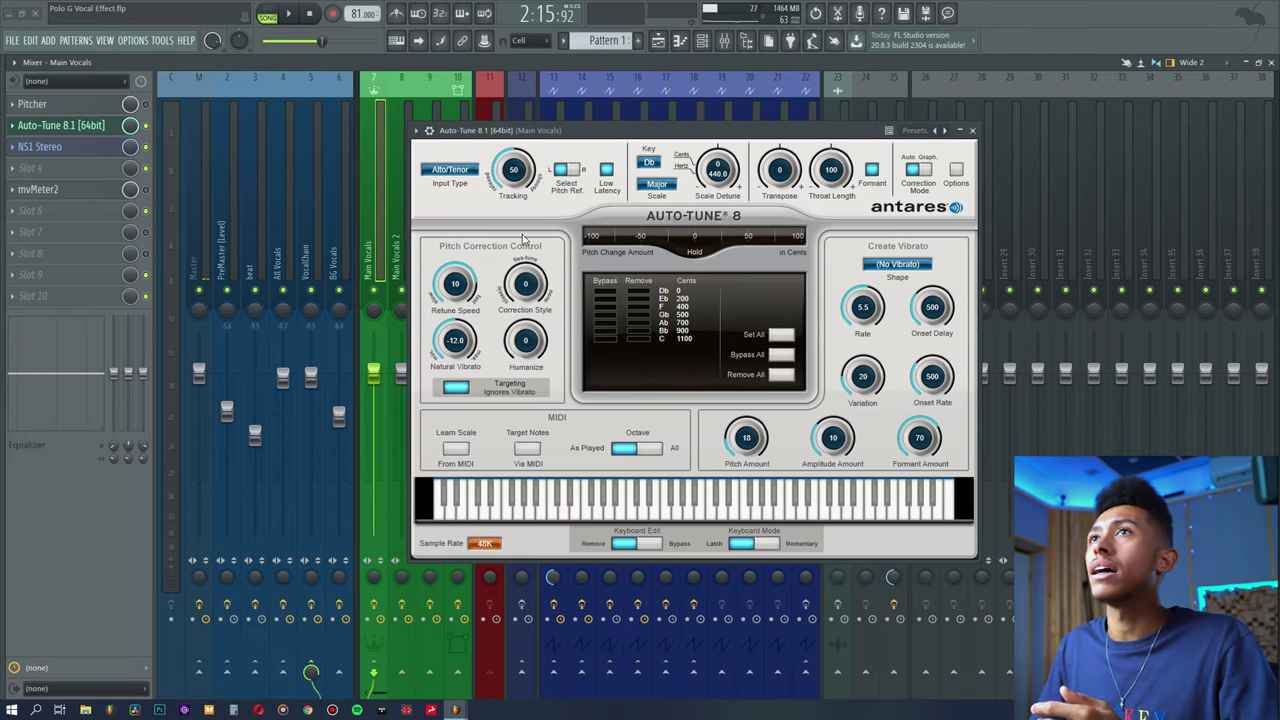
pyautogui.moveTo(470, 130); pyautogui.dragTo(450, 101)
pyautogui.click(100, 124)
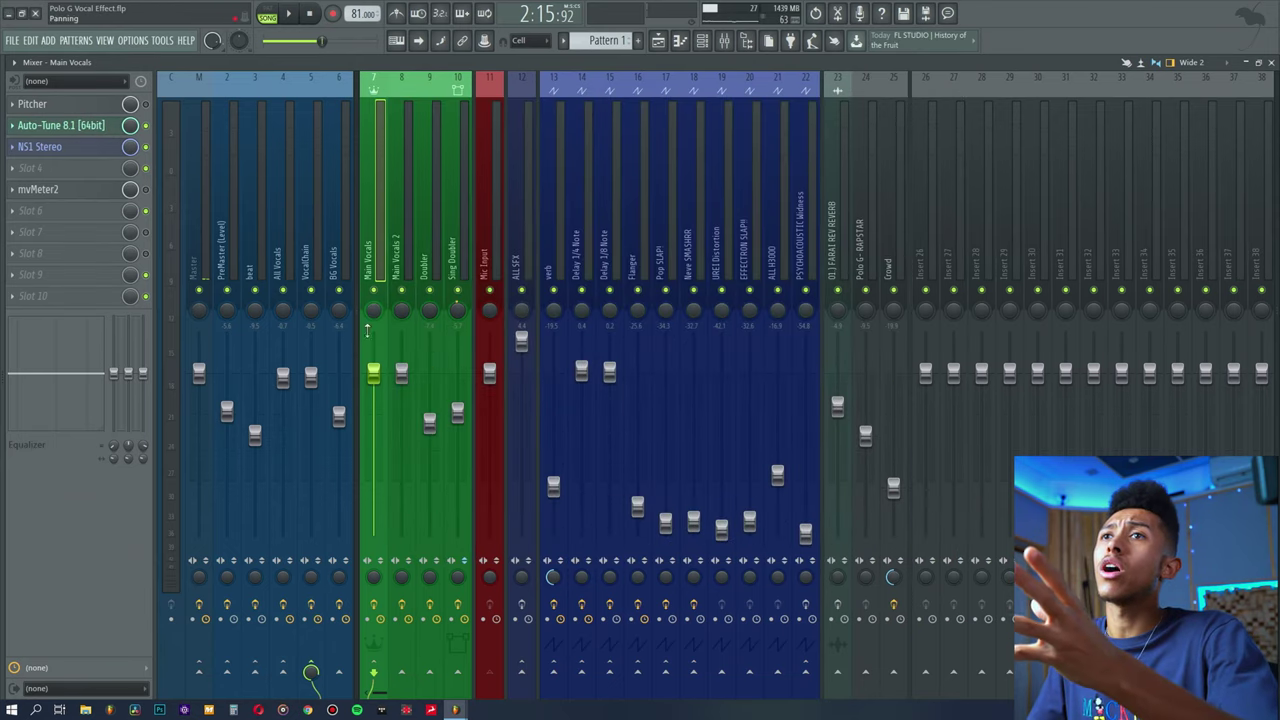
pyautogui.click(308, 246)
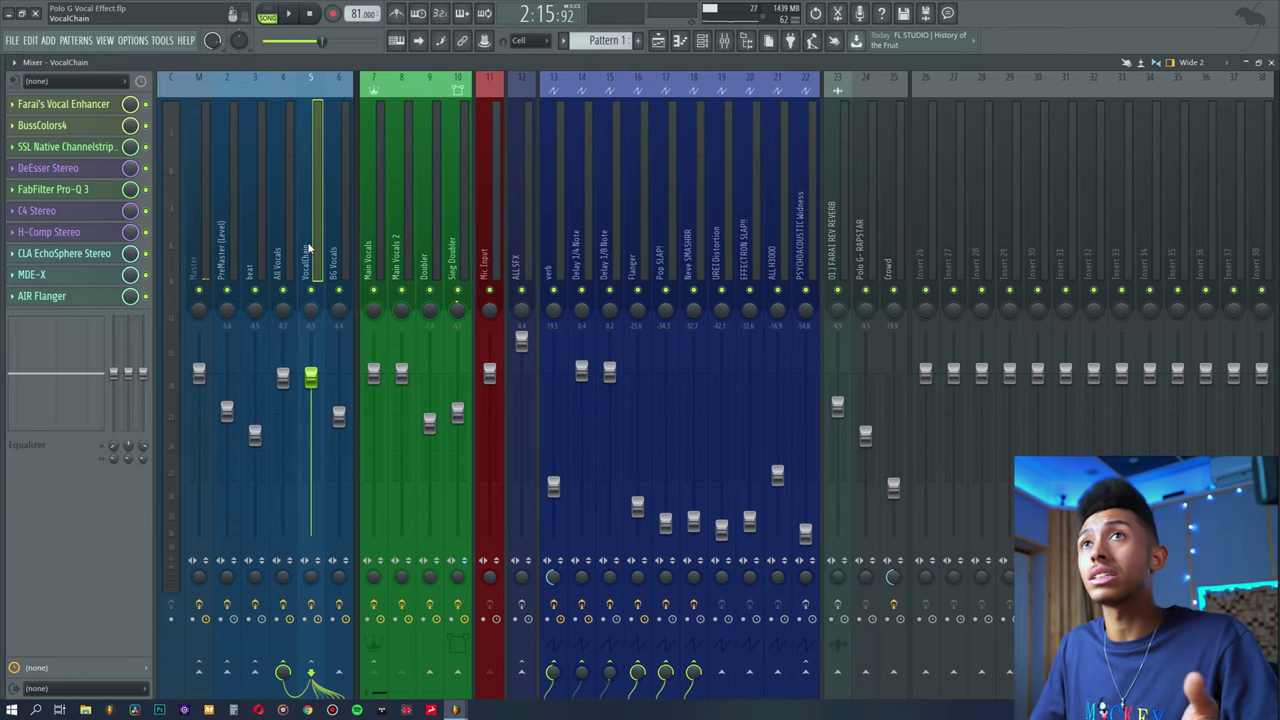
# - Open Farai's Vocal Enhancer and arrange it alongside the BussColors4 window
pyautogui.click(62, 104)
pyautogui.moveTo(613, 176); pyautogui.dragTo(566, 113)
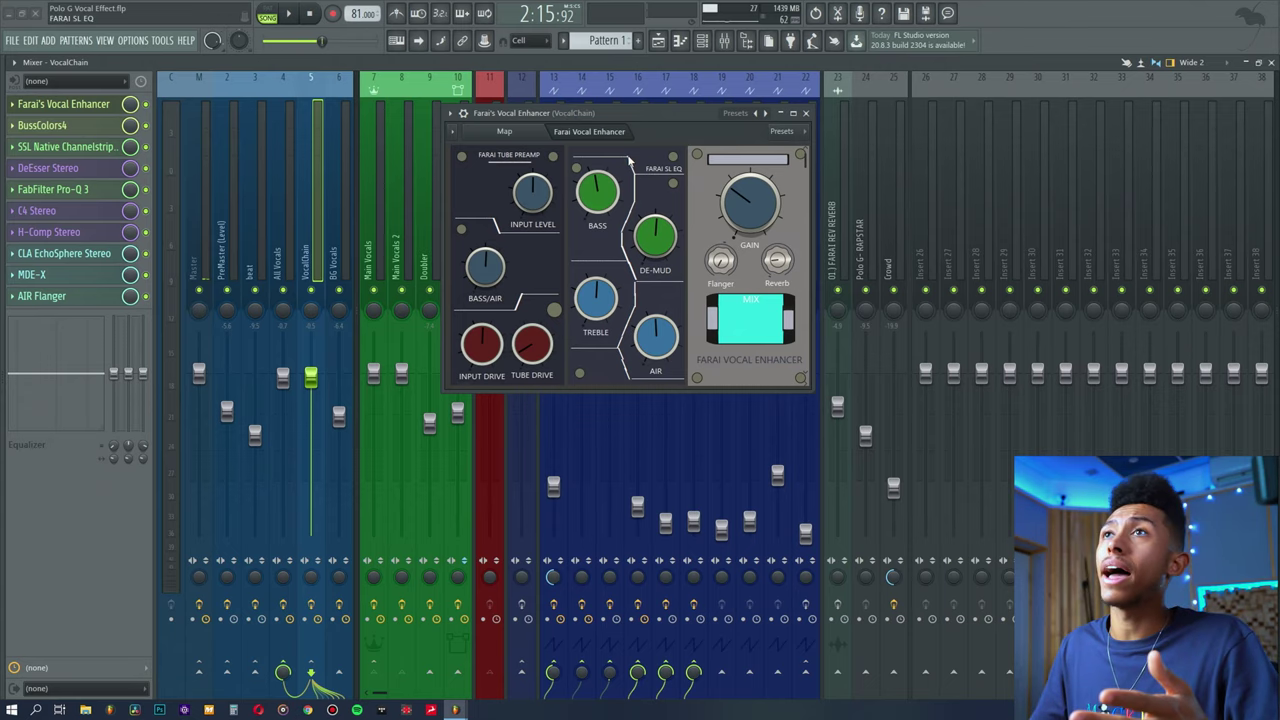
pyautogui.moveTo(620, 113); pyautogui.dragTo(564, 115)
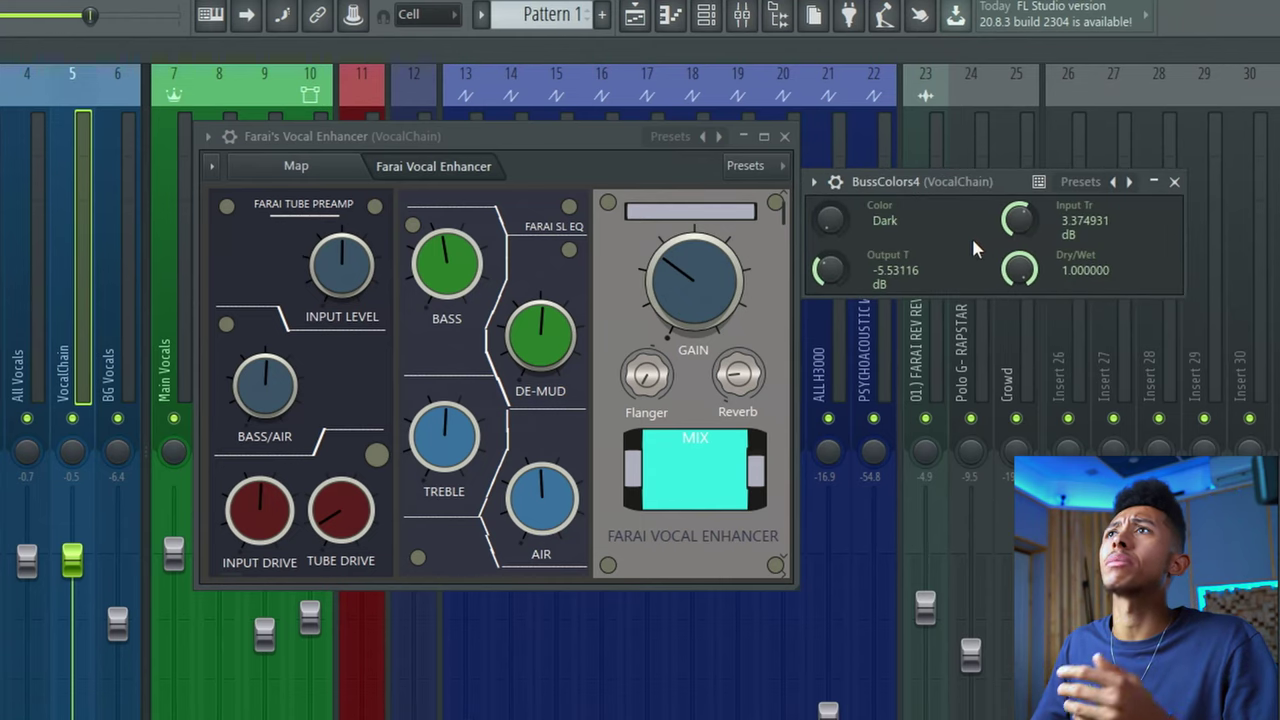
pyautogui.moveTo(950, 177); pyautogui.dragTo(984, 165)
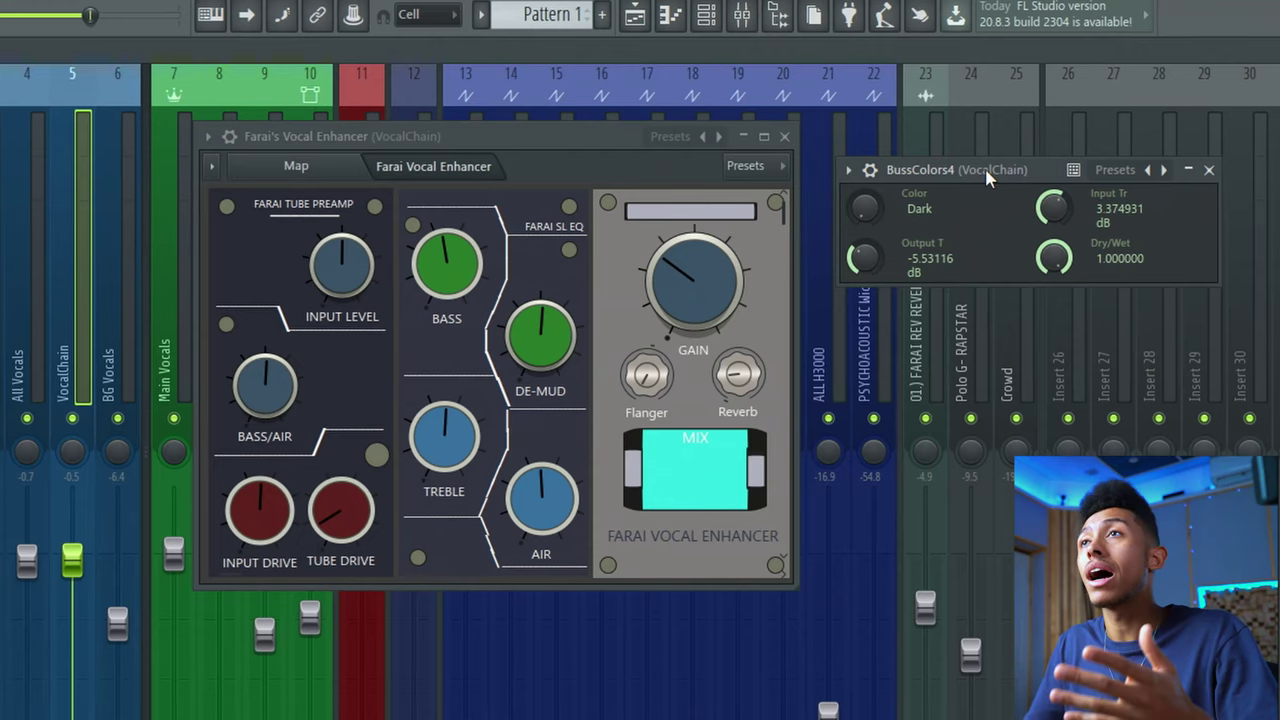
pyautogui.moveTo(987, 177); pyautogui.dragTo(974, 155)
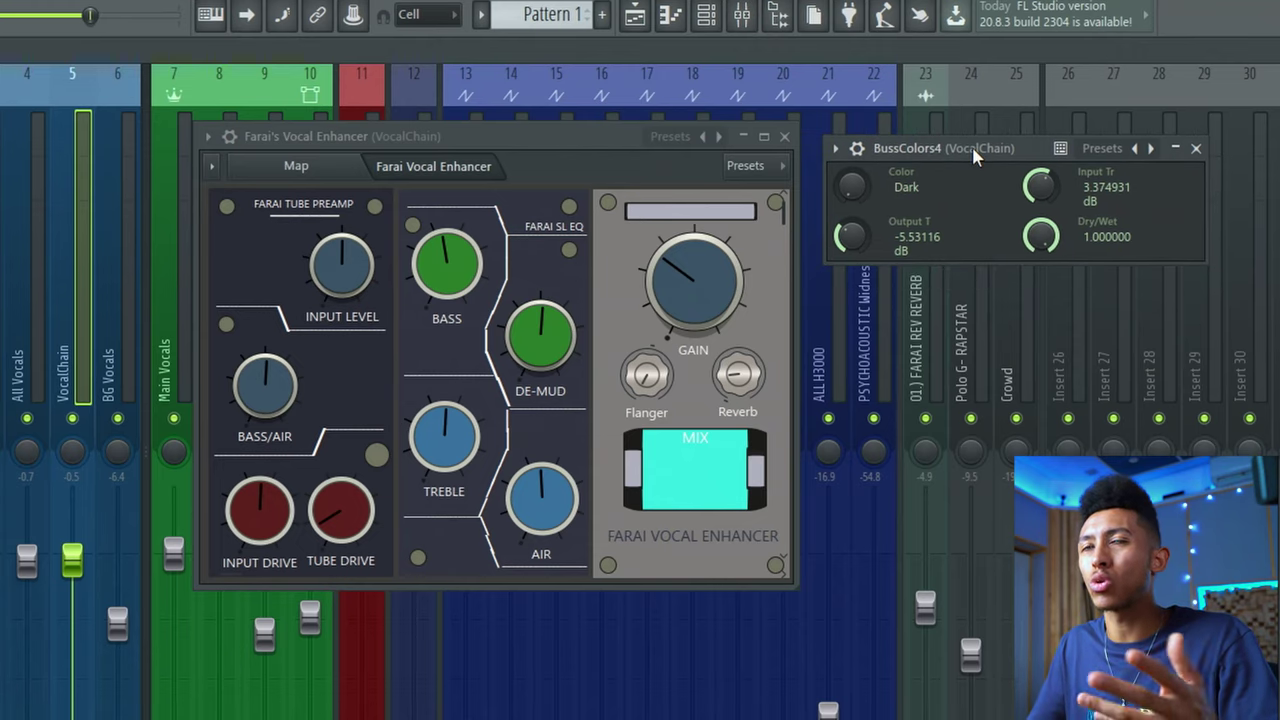
pyautogui.click(376, 140)
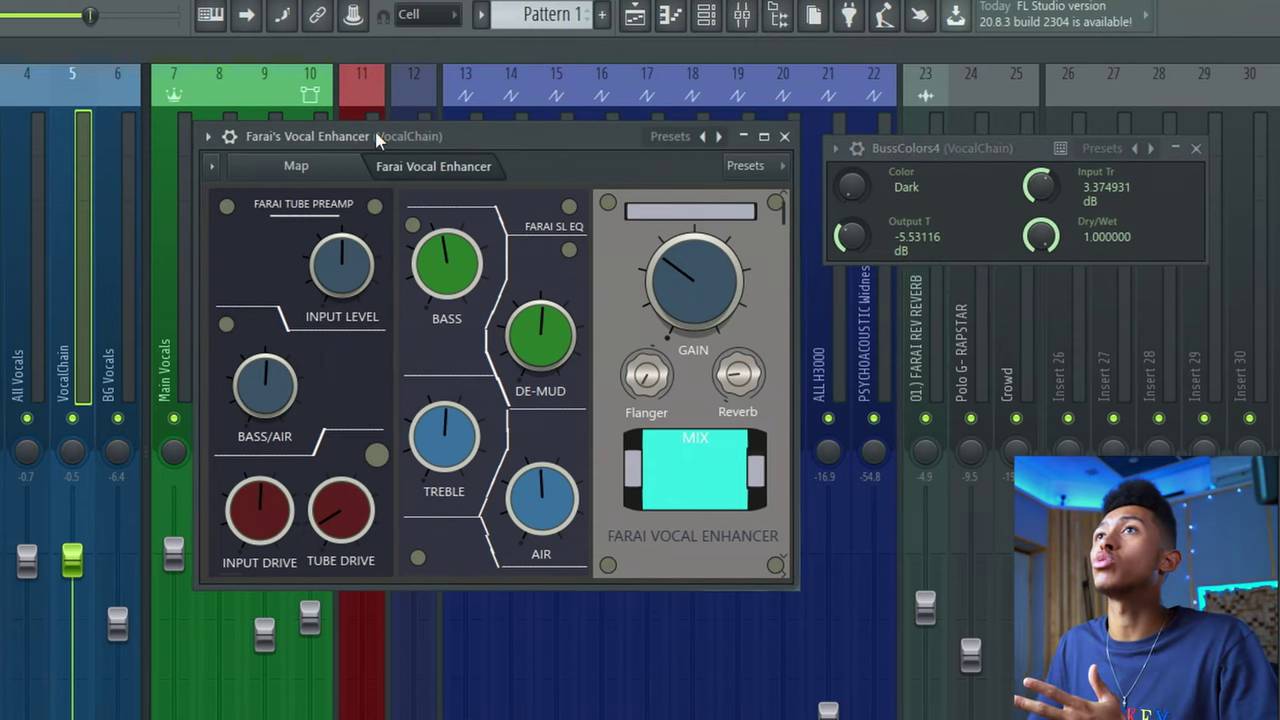
pyautogui.moveTo(376, 140); pyautogui.dragTo(384, 137)
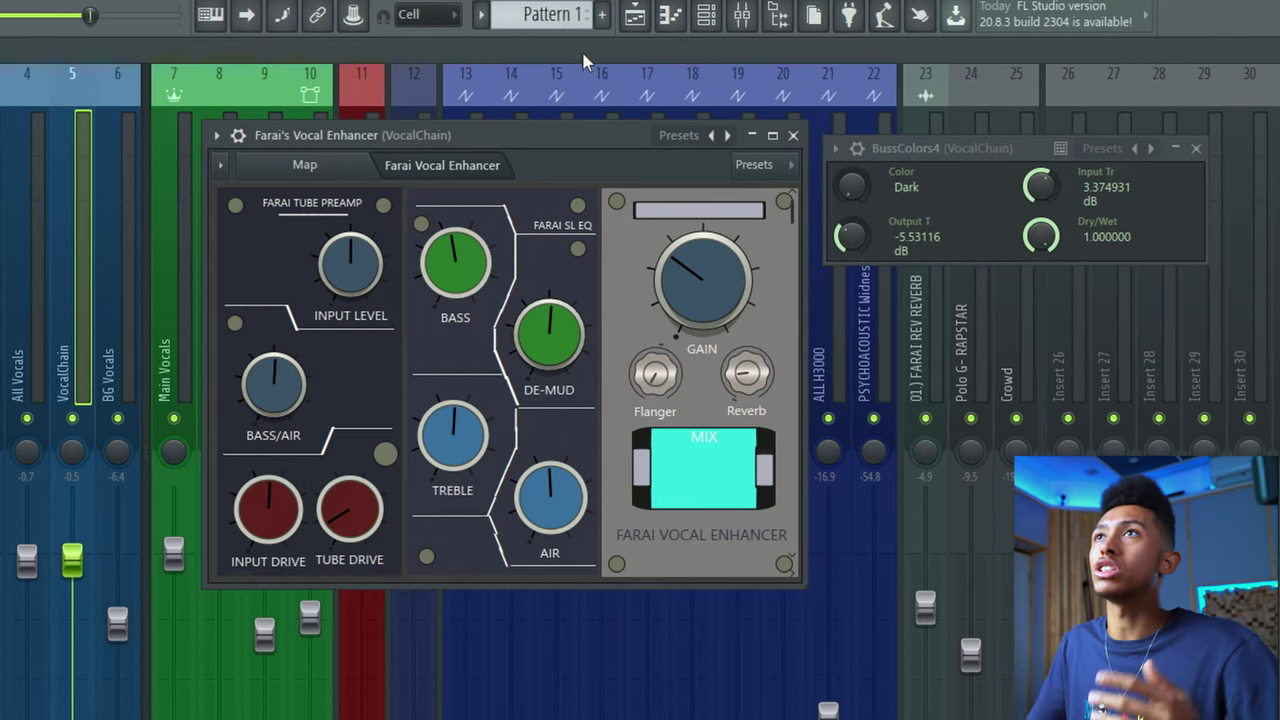
# - Close the Vocal Enhancer, leaving BussColors4 (Dark, input trim 3.37 dB, output trim -5.53 dB) open
pyautogui.click(634, 16)
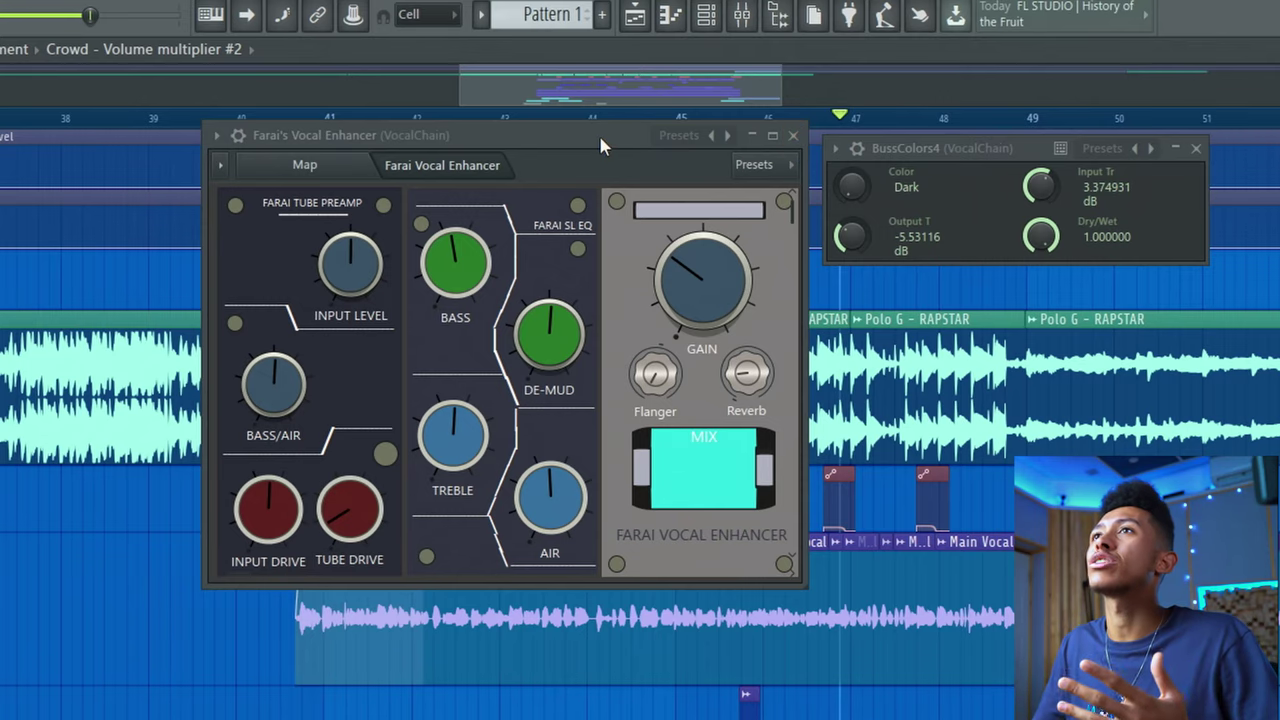
pyautogui.moveTo(598, 135); pyautogui.dragTo(653, 242)
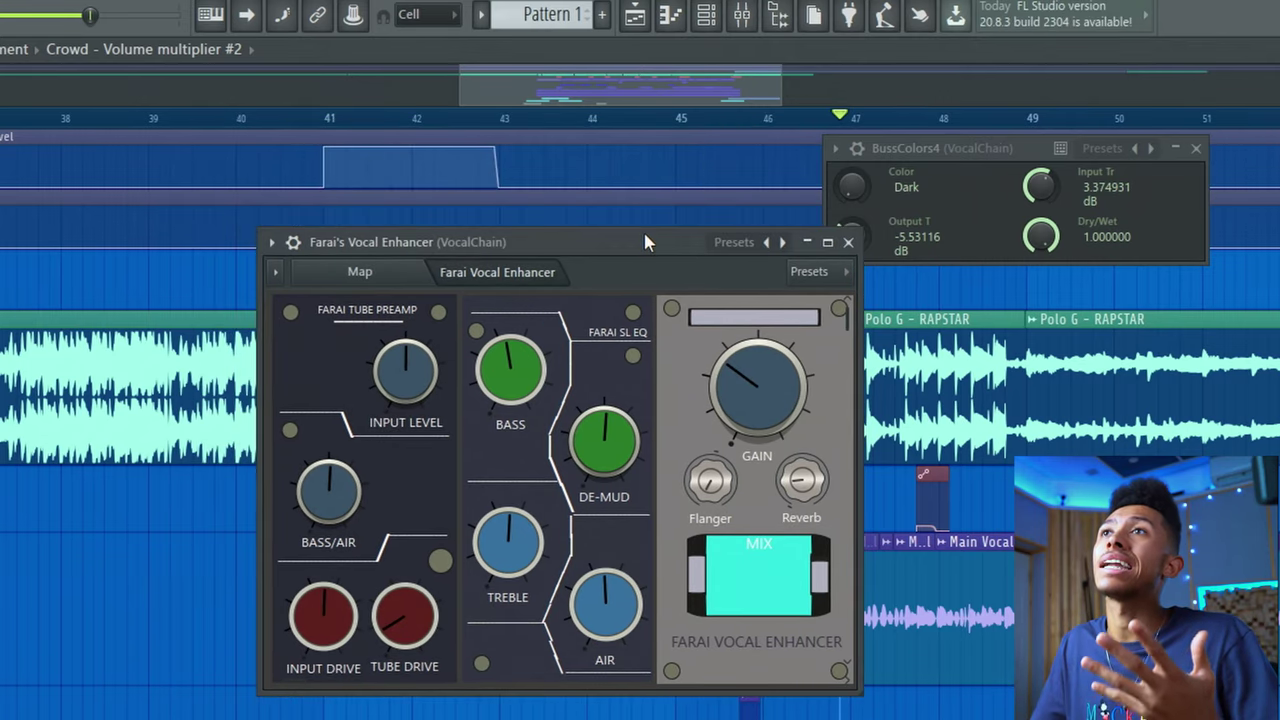
pyautogui.click(848, 244)
pyautogui.moveTo(926, 158); pyautogui.dragTo(488, 216)
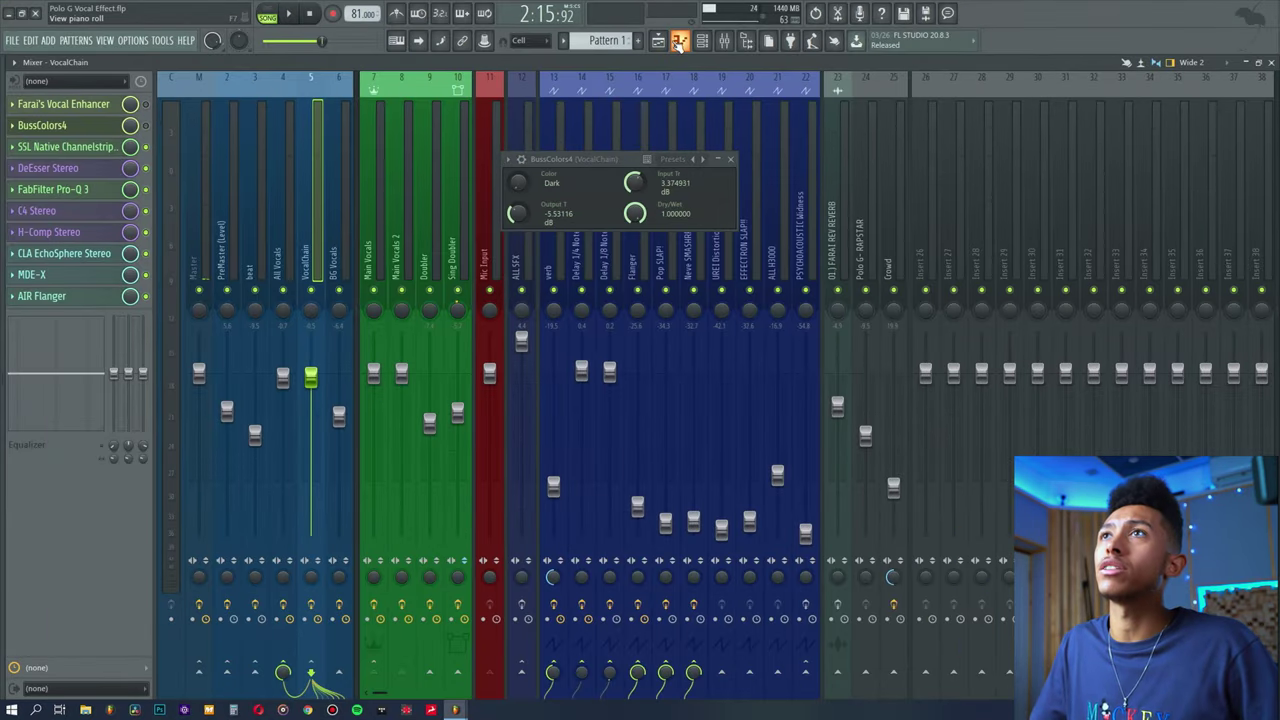
pyautogui.click(679, 42)
pyautogui.click(658, 40)
pyautogui.press('space')
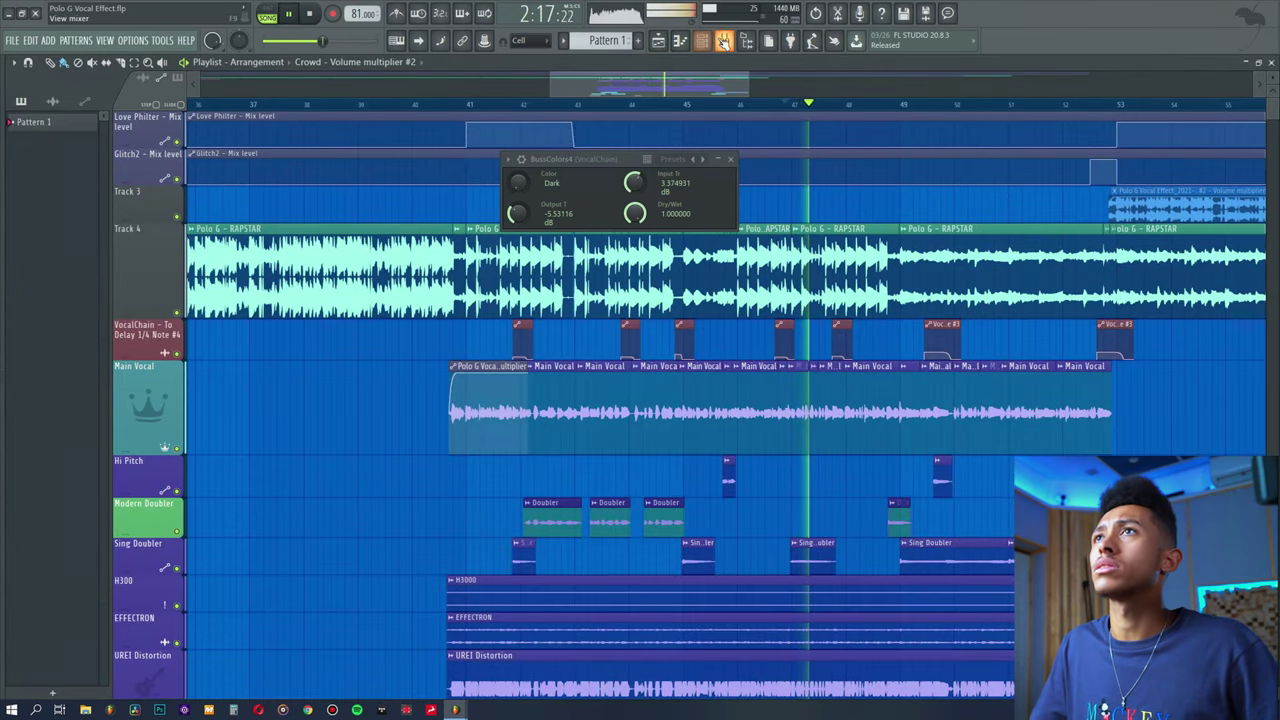
pyautogui.click(723, 40)
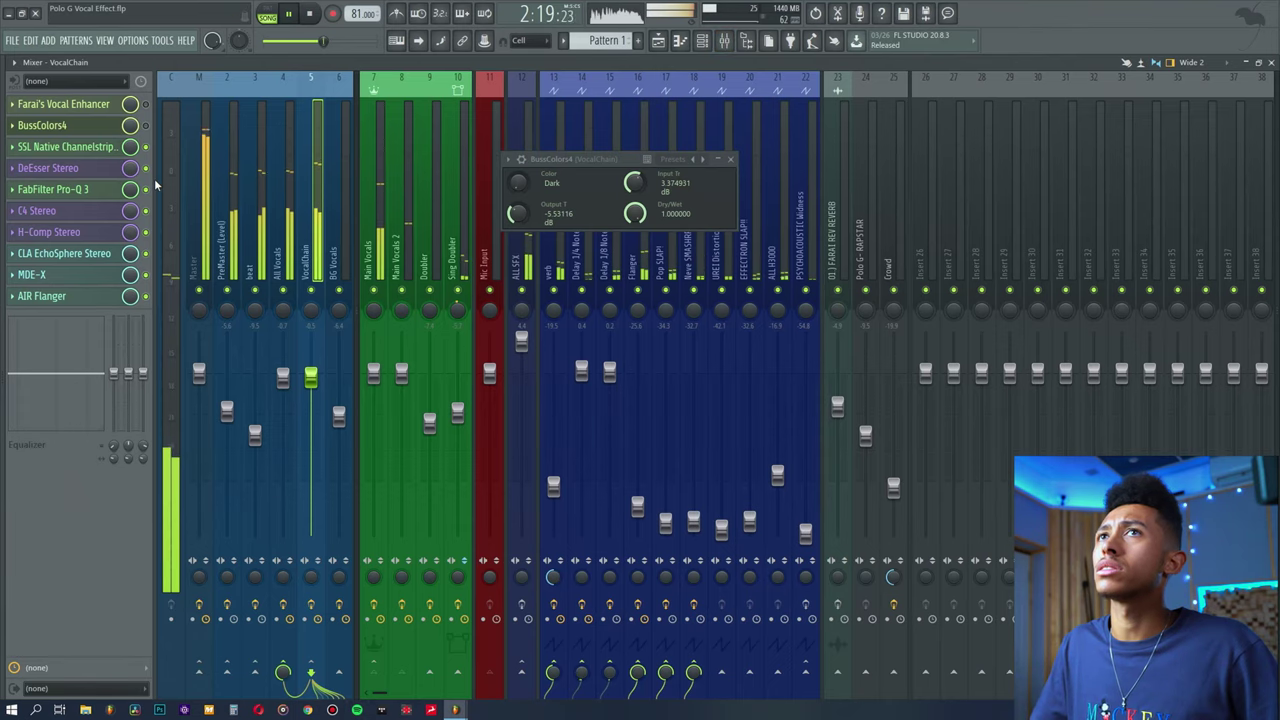
pyautogui.press('space')
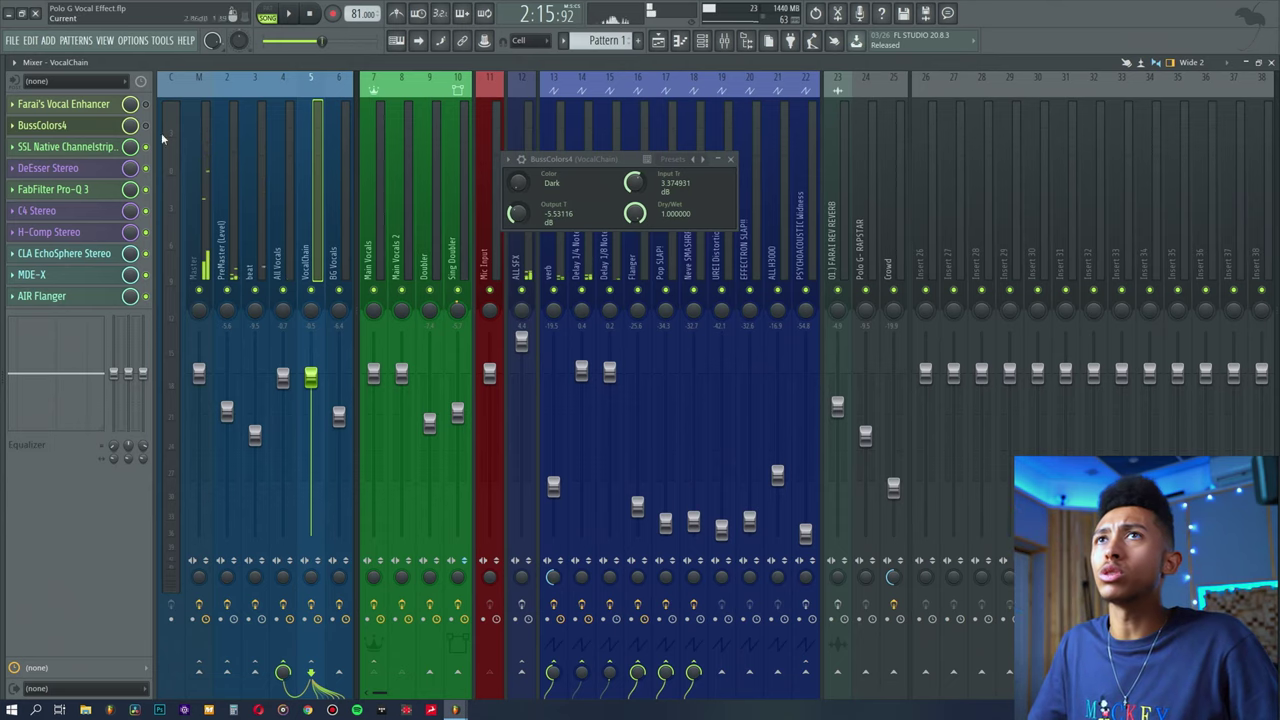
pyautogui.click(147, 104)
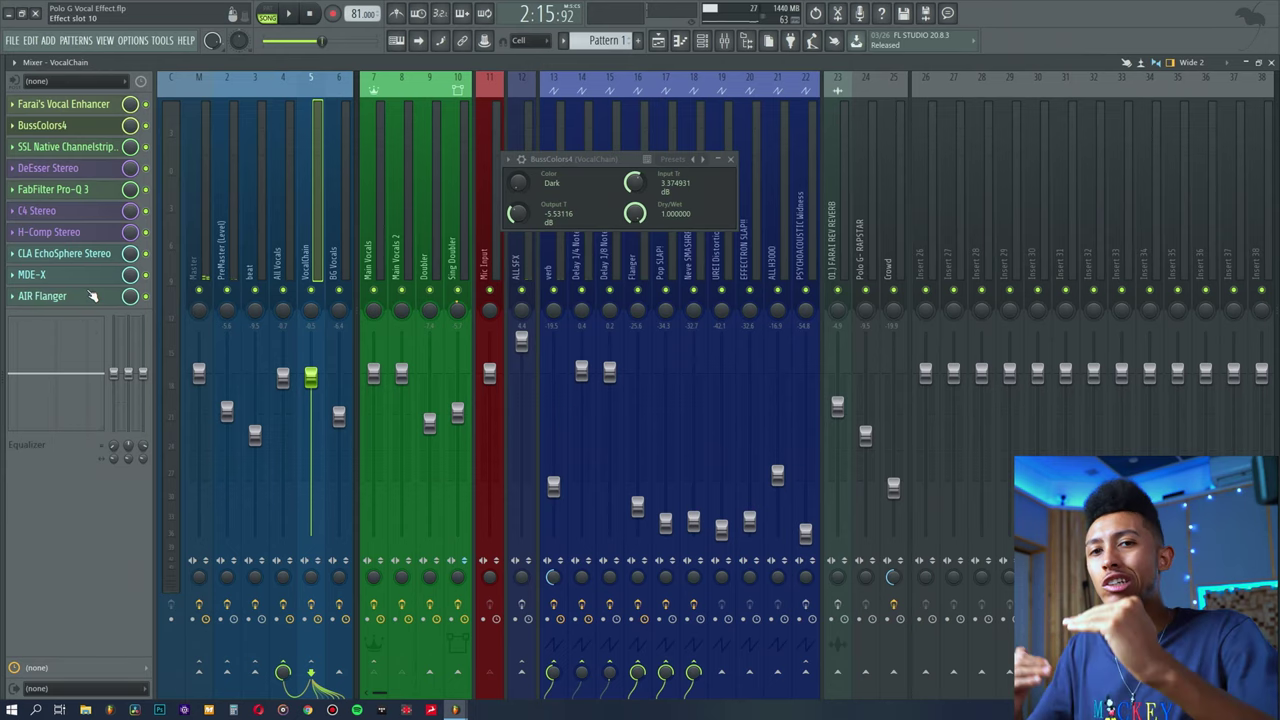
pyautogui.press('space')
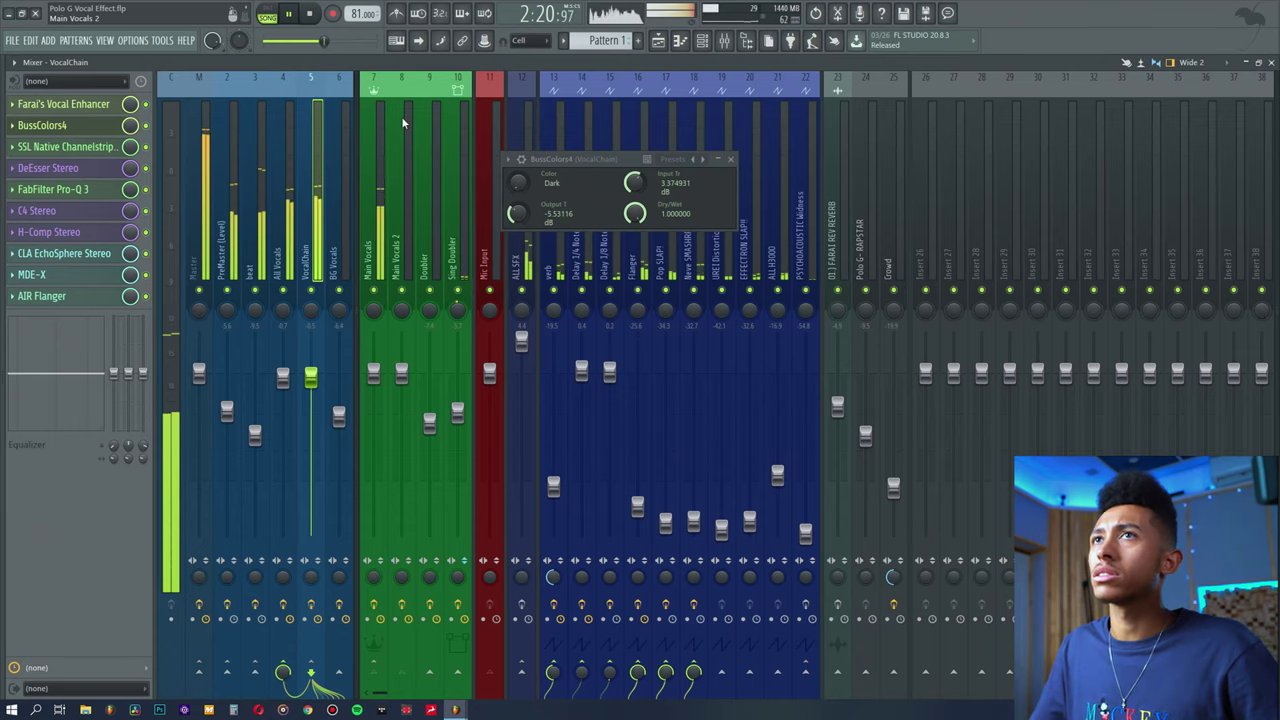
pyautogui.press('space')
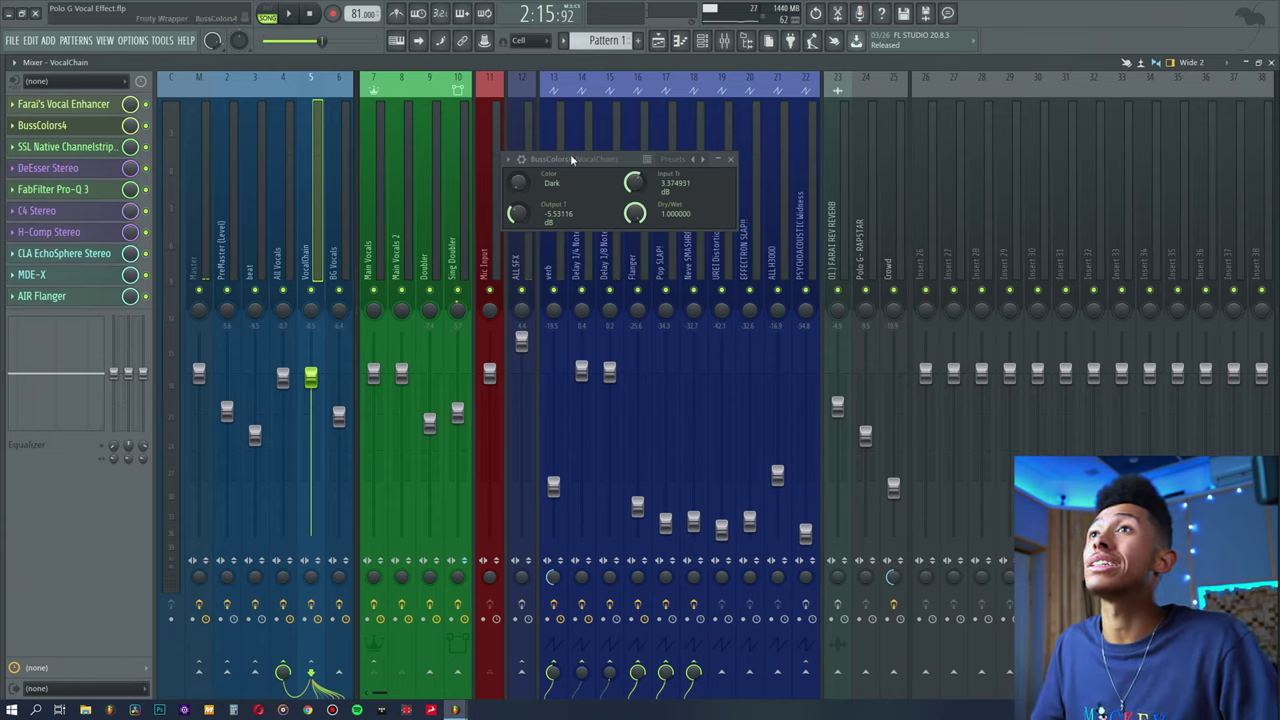
pyautogui.moveTo(512, 180); pyautogui.dragTo(490, 168)
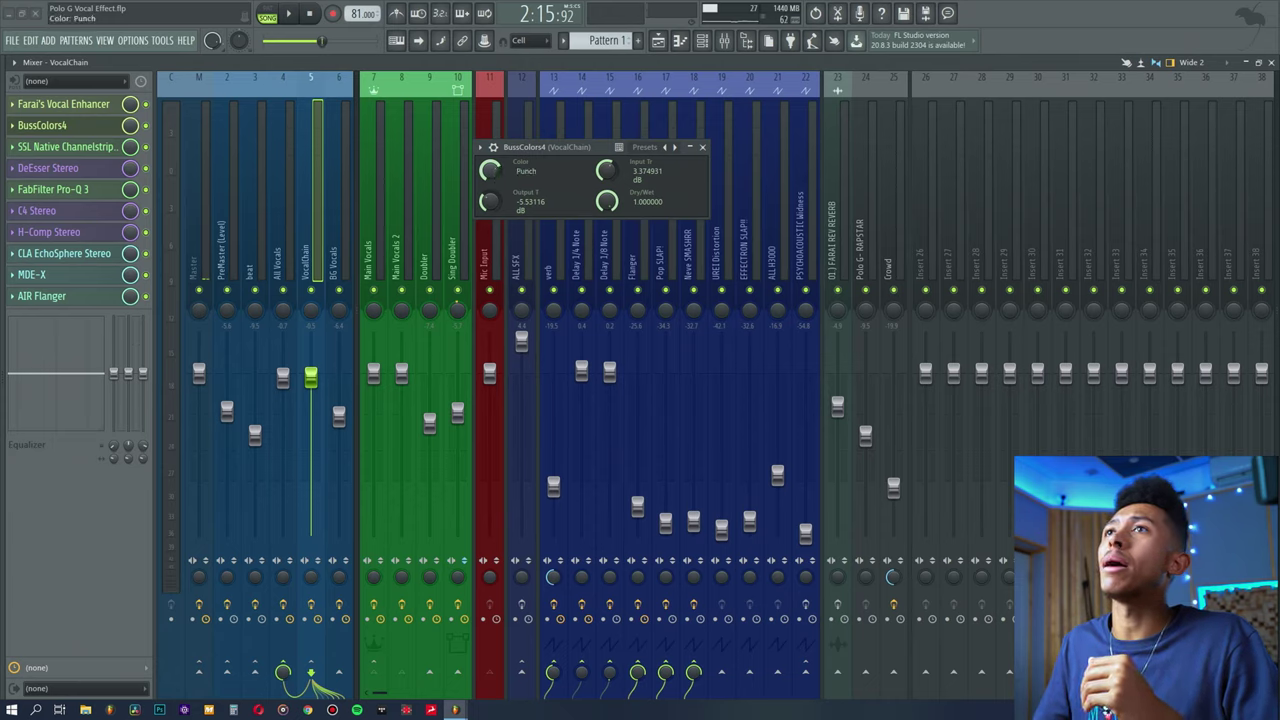
pyautogui.moveTo(489, 170); pyautogui.dragTo(536, 143)
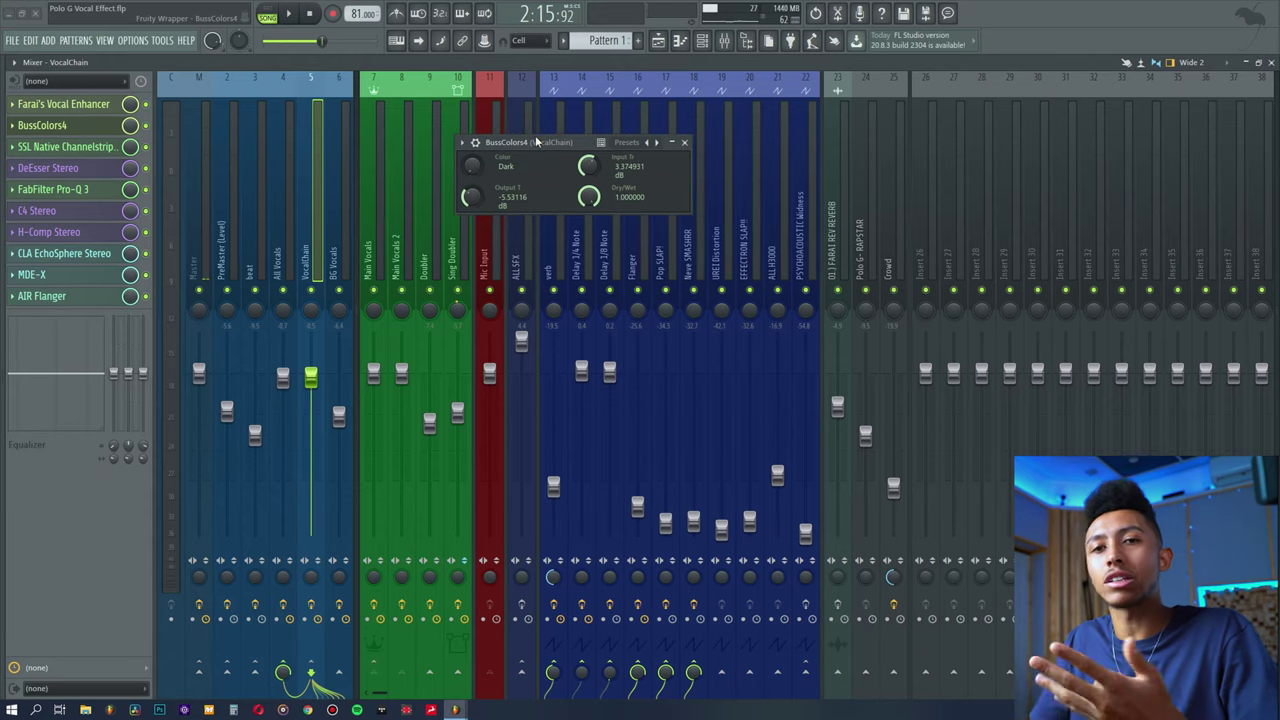
pyautogui.click(77, 133)
# - Load the SSL Native Channelstrip window and turn its HP filter knob to 148 Hz
pyautogui.click(80, 147)
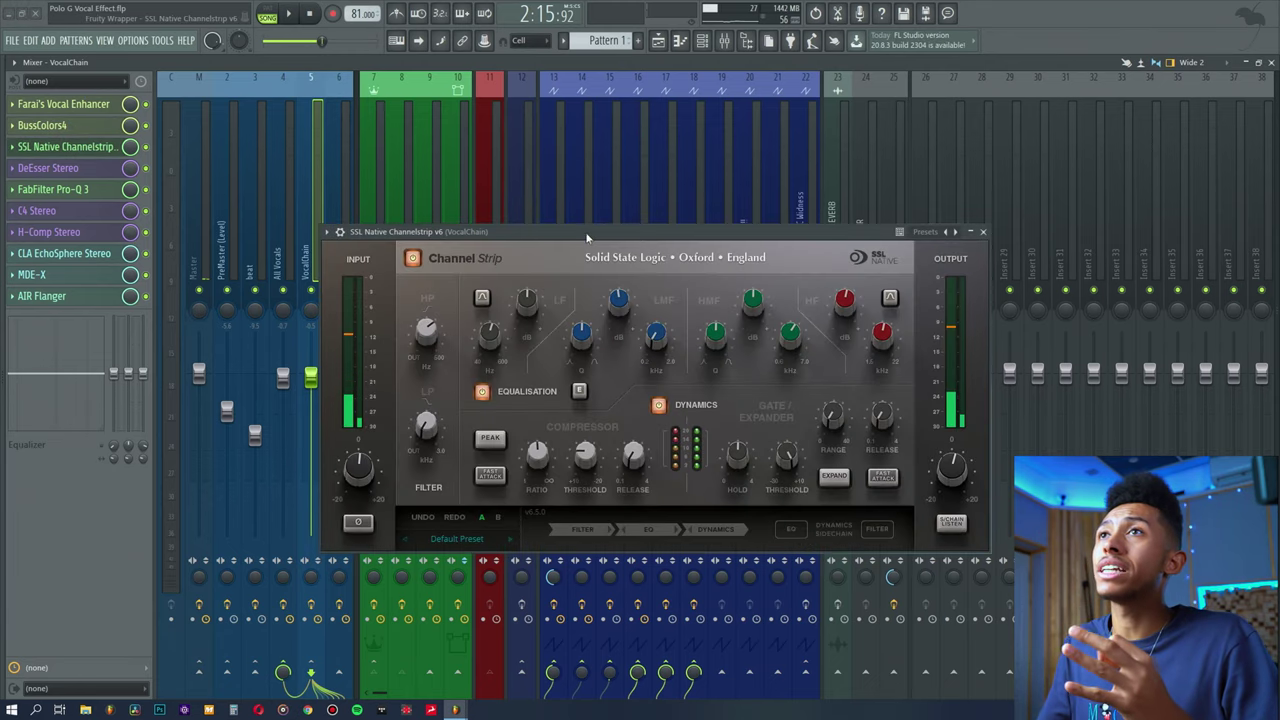
pyautogui.moveTo(587, 237); pyautogui.dragTo(641, 180)
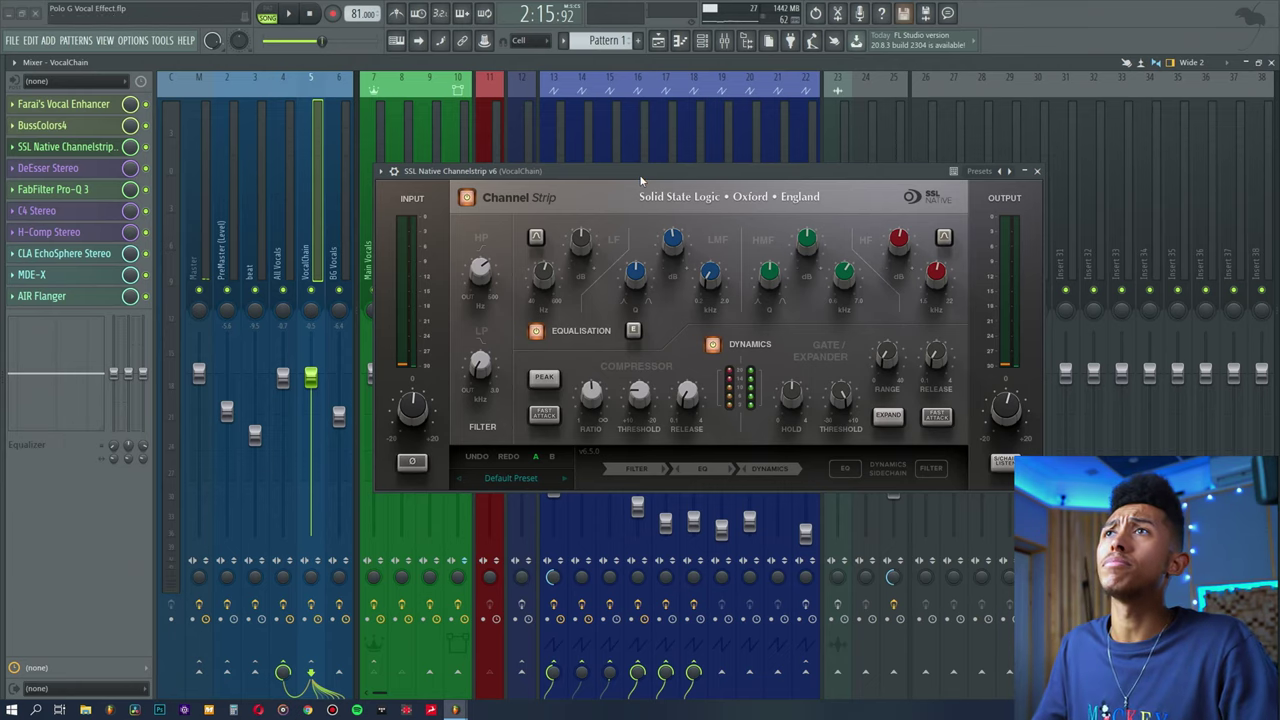
pyautogui.moveTo(641, 180); pyautogui.dragTo(630, 157)
pyautogui.moveTo(516, 248)
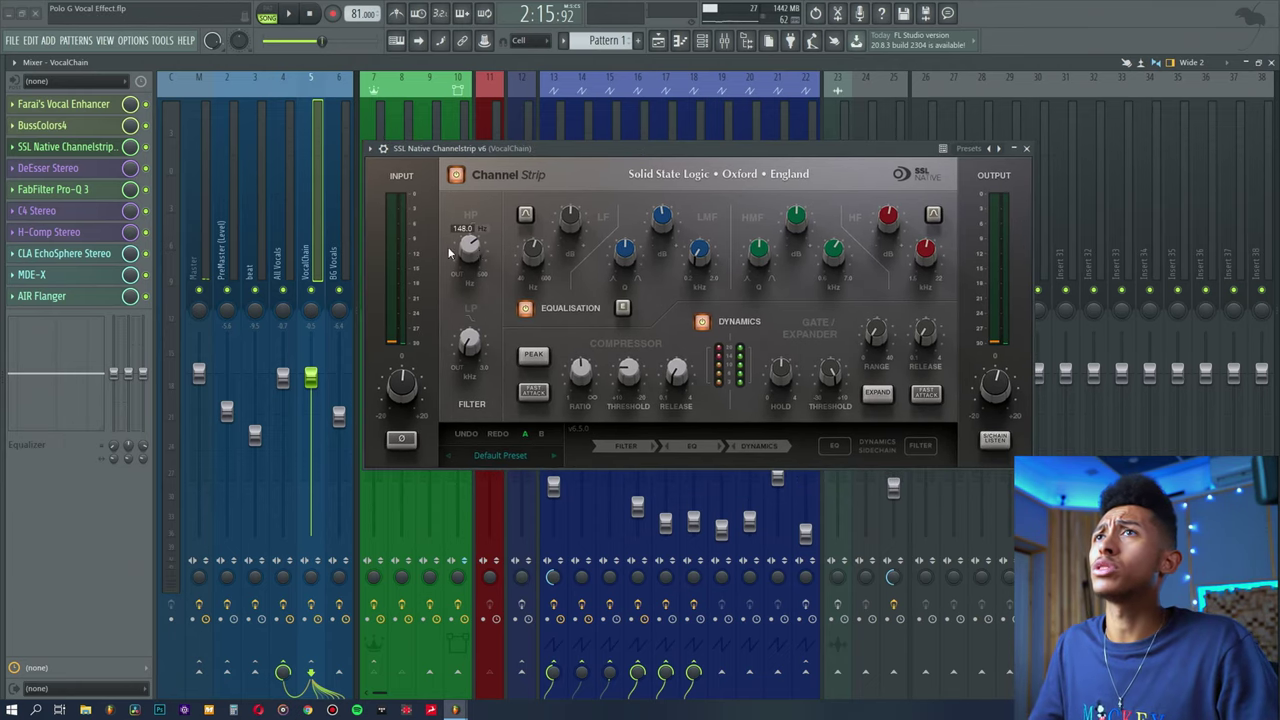
pyautogui.moveTo(449, 255); pyautogui.dragTo(459, 251)
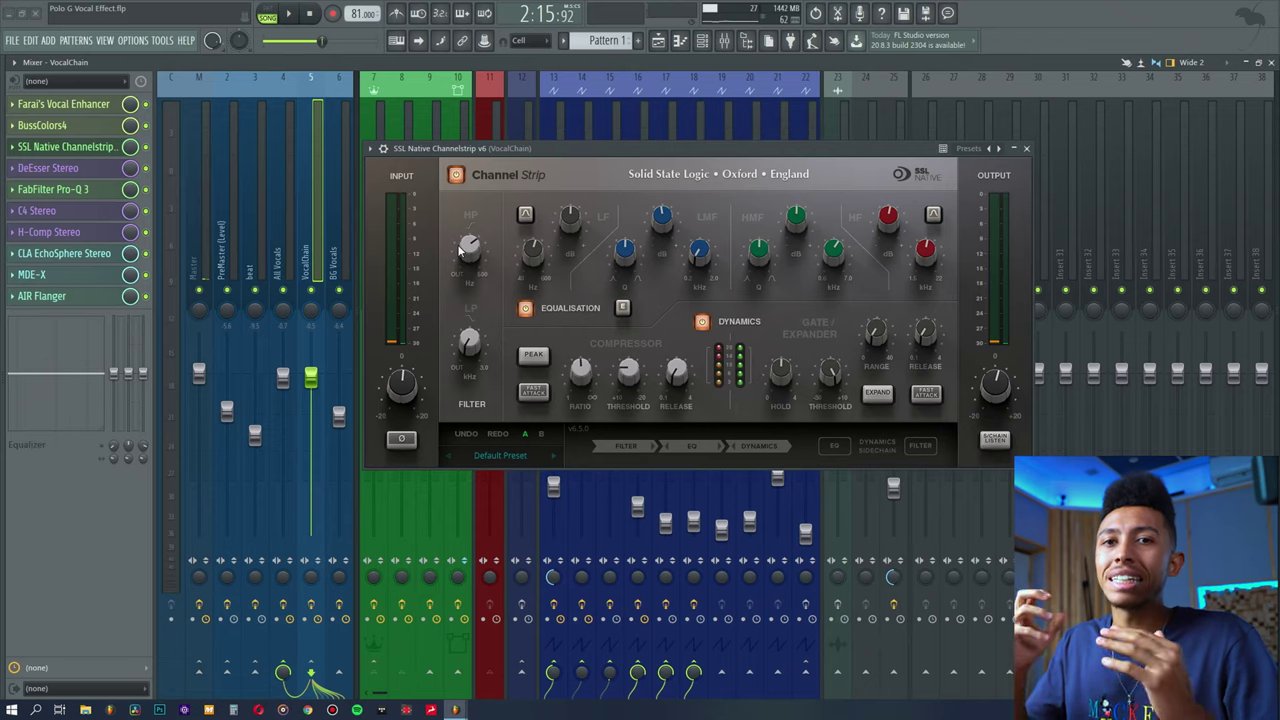
pyautogui.moveTo(459, 251); pyautogui.dragTo(476, 253)
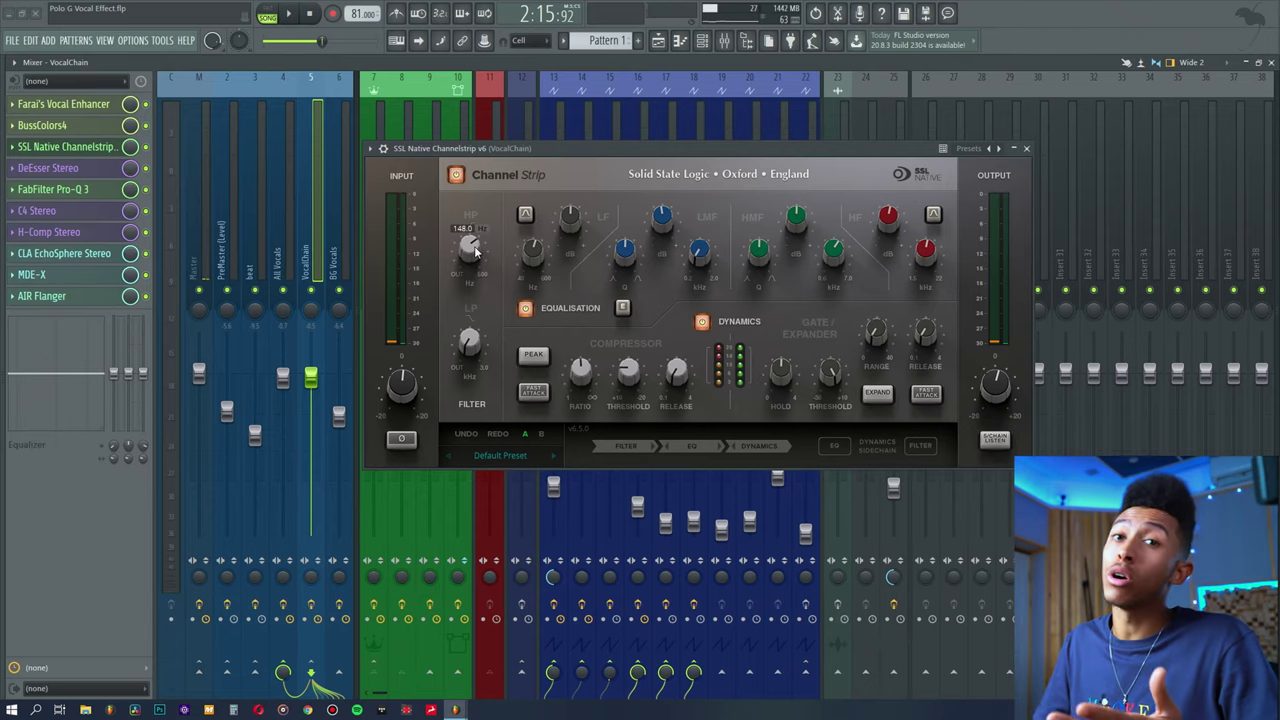
pyautogui.moveTo(476, 252); pyautogui.dragTo(475, 250)
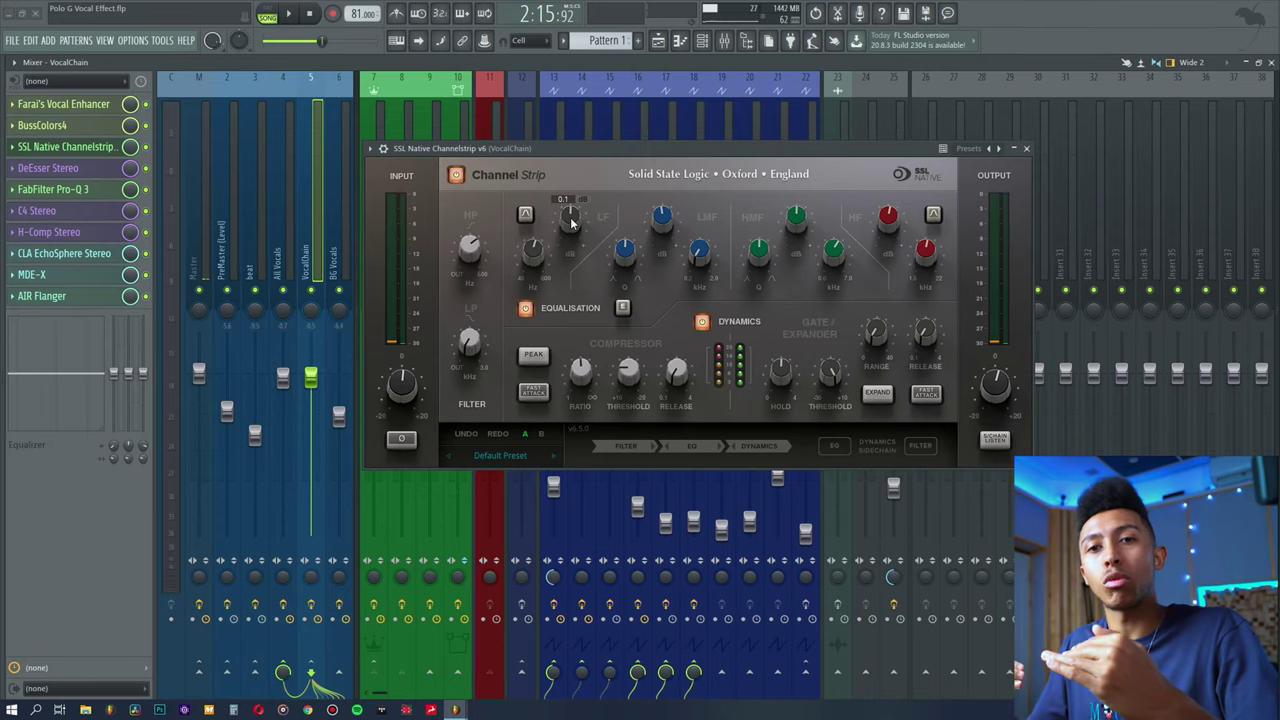
pyautogui.moveTo(571, 148); pyautogui.dragTo(555, 154)
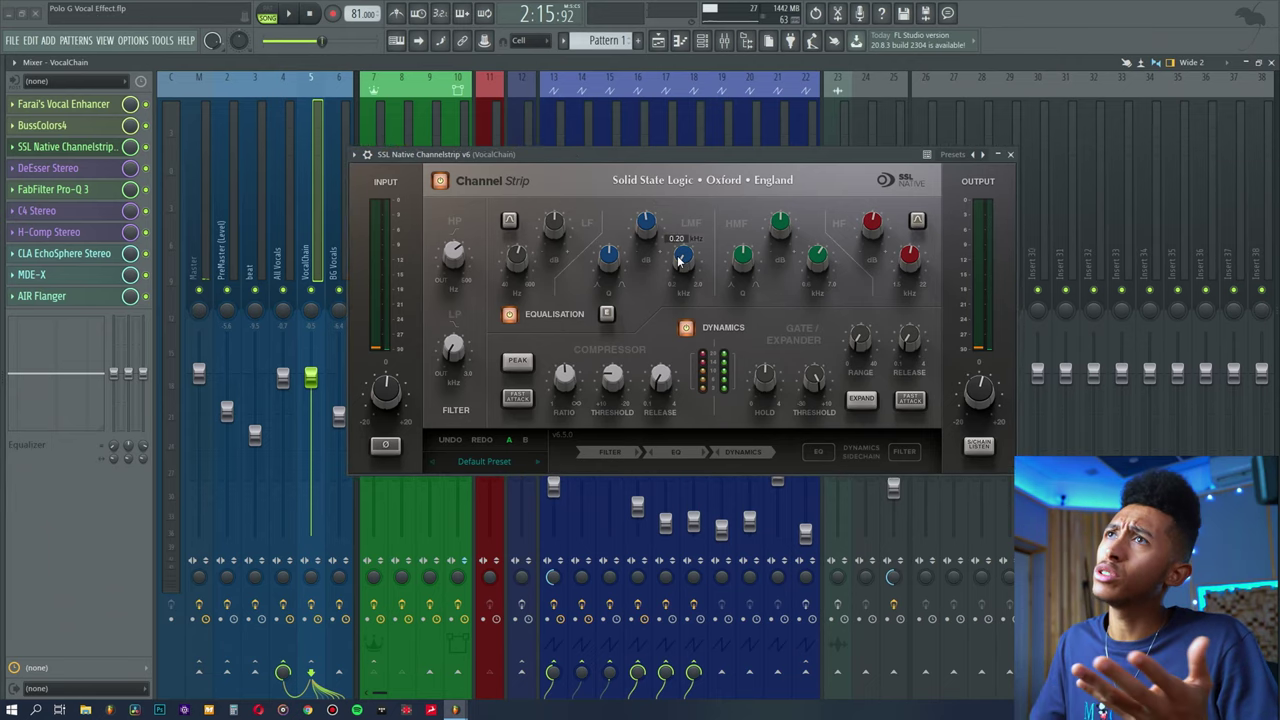
pyautogui.moveTo(648, 218)
pyautogui.moveTo(553, 226)
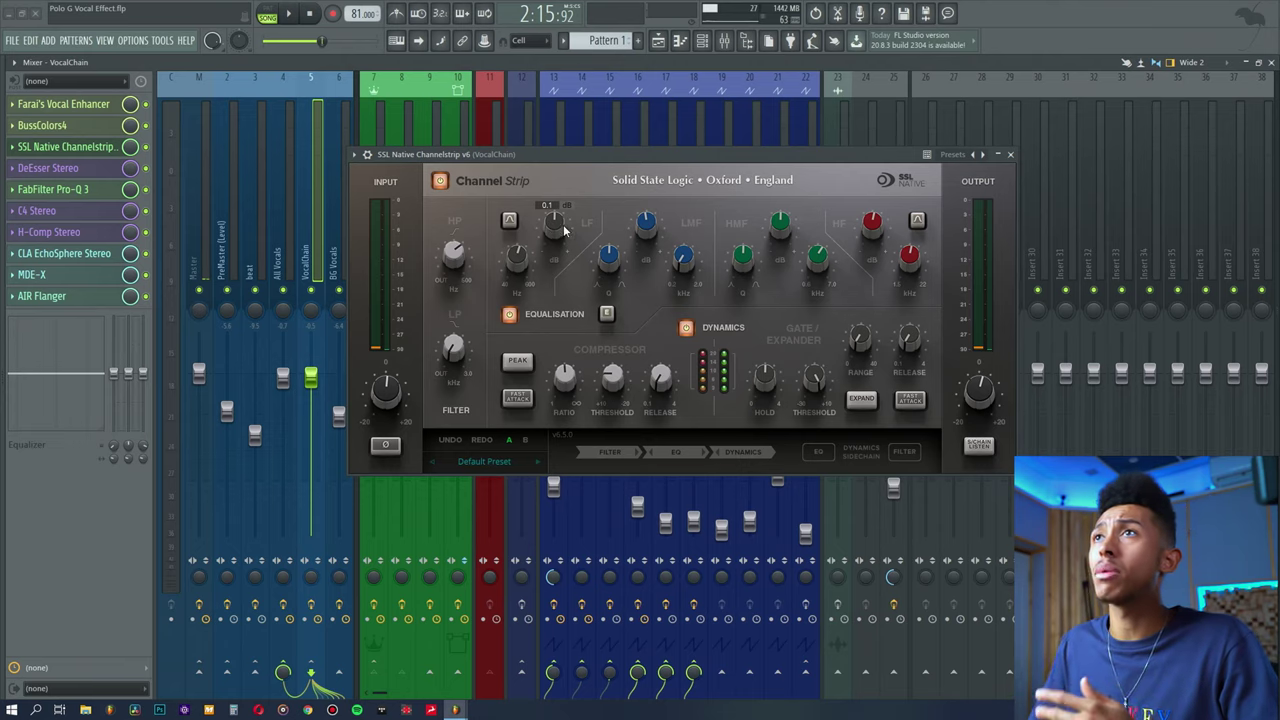
pyautogui.moveTo(748, 151); pyautogui.dragTo(707, 140)
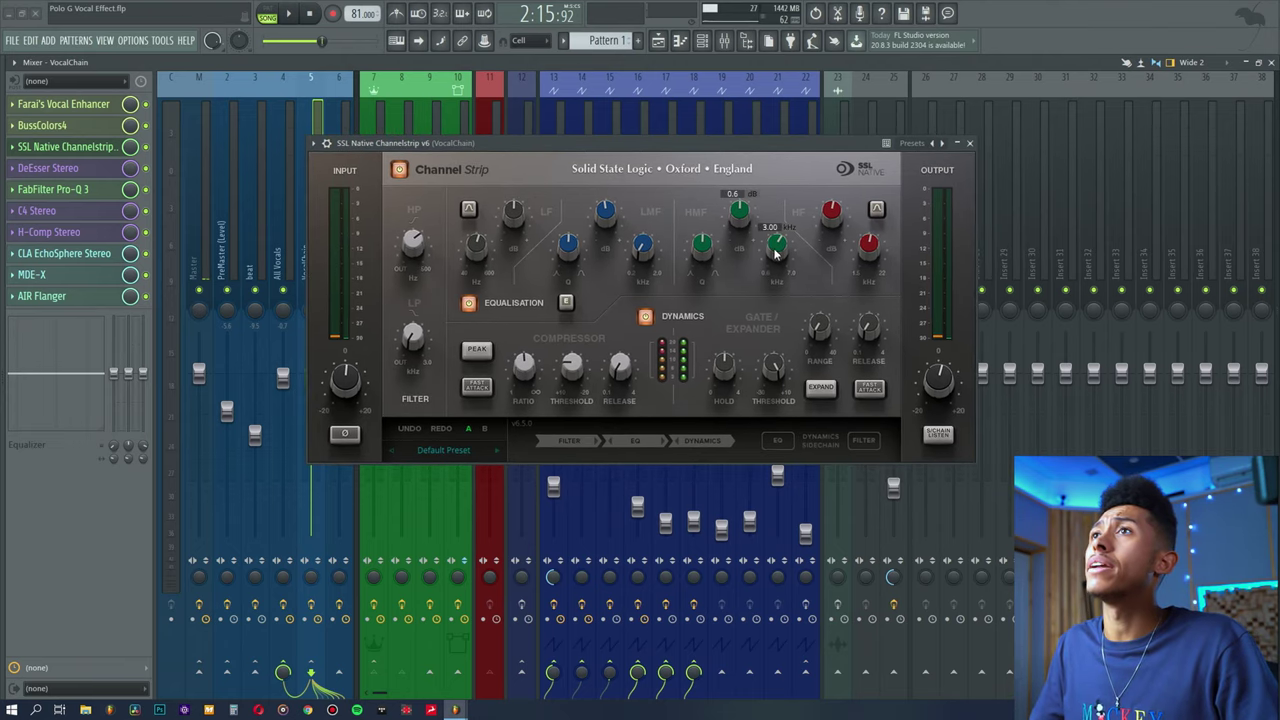
# - Raise the SSL high-mid (HMF) frequency knob, undoing the overshoot
pyautogui.moveTo(762, 229)
pyautogui.scroll(4, 762, 229)
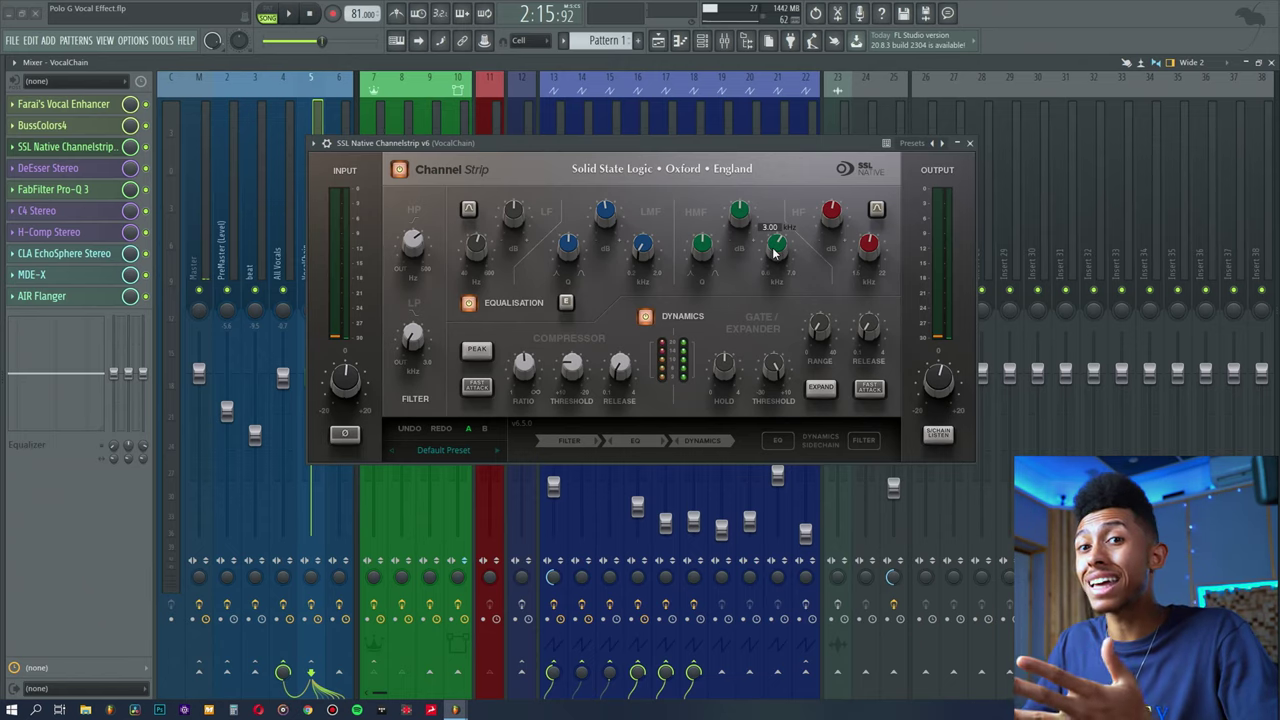
pyautogui.moveTo(715, 146); pyautogui.dragTo(767, 160)
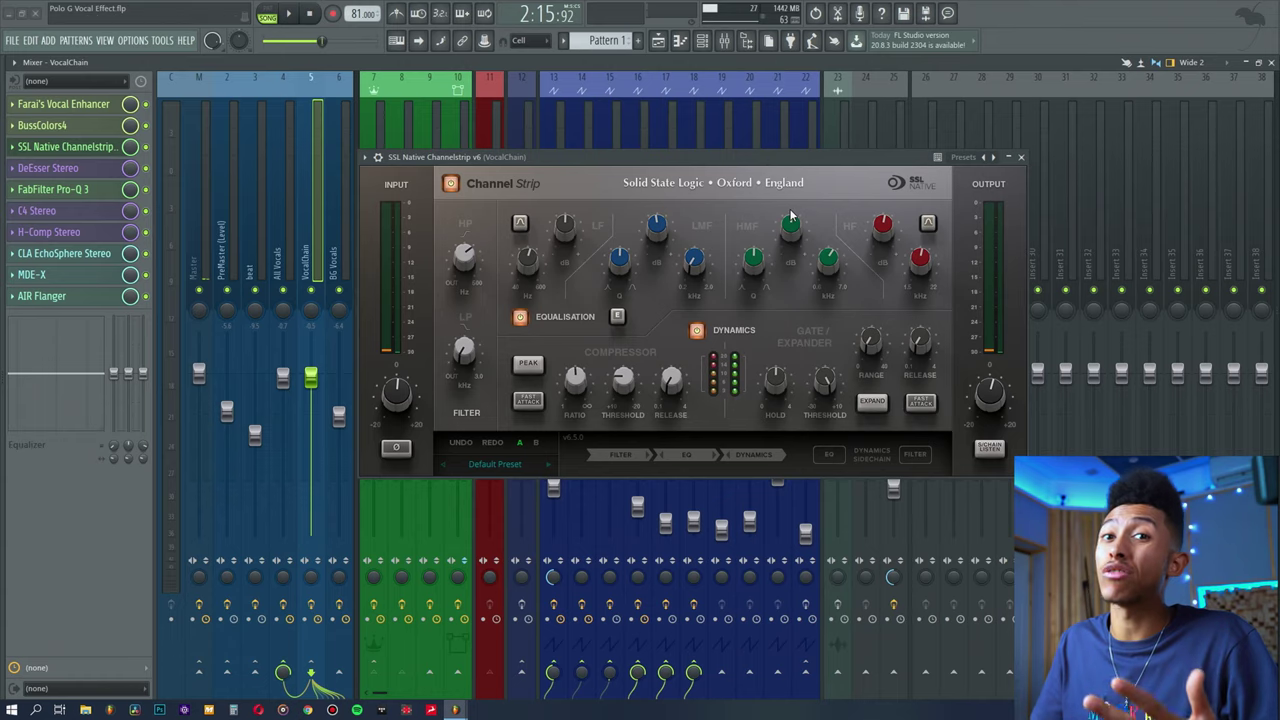
pyautogui.moveTo(826, 262)
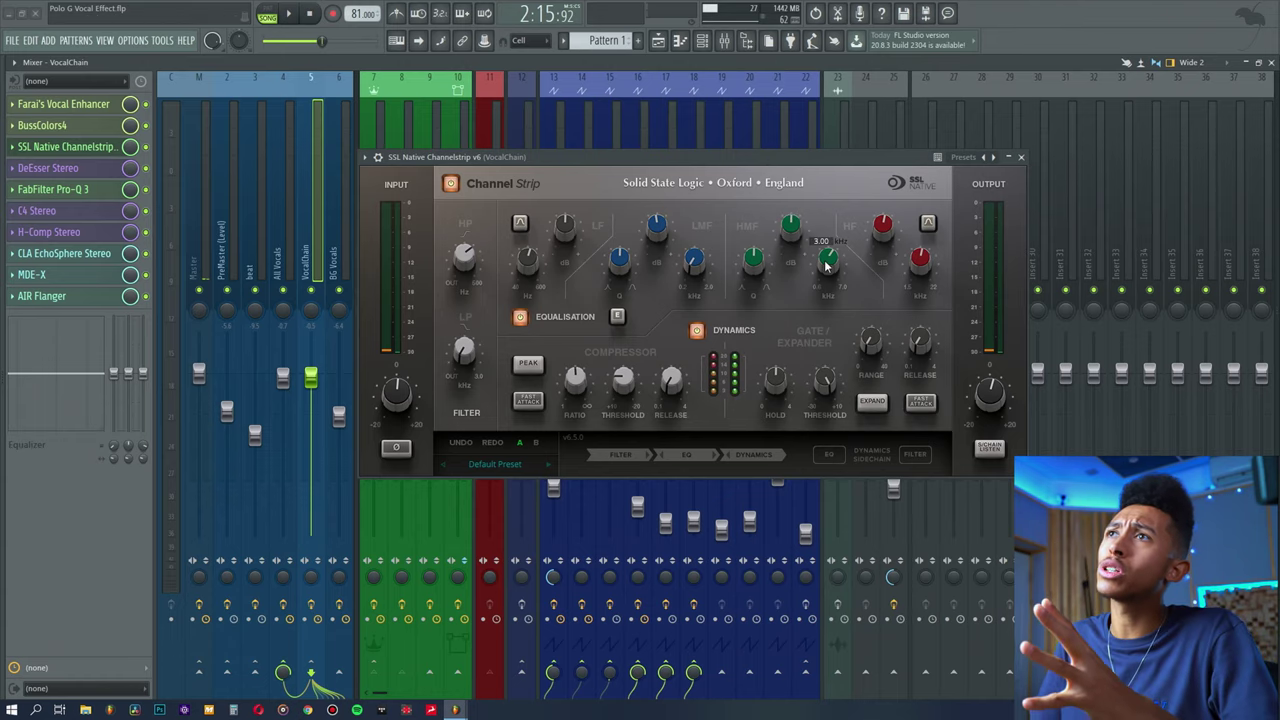
pyautogui.moveTo(826, 262); pyautogui.dragTo(826, 255)
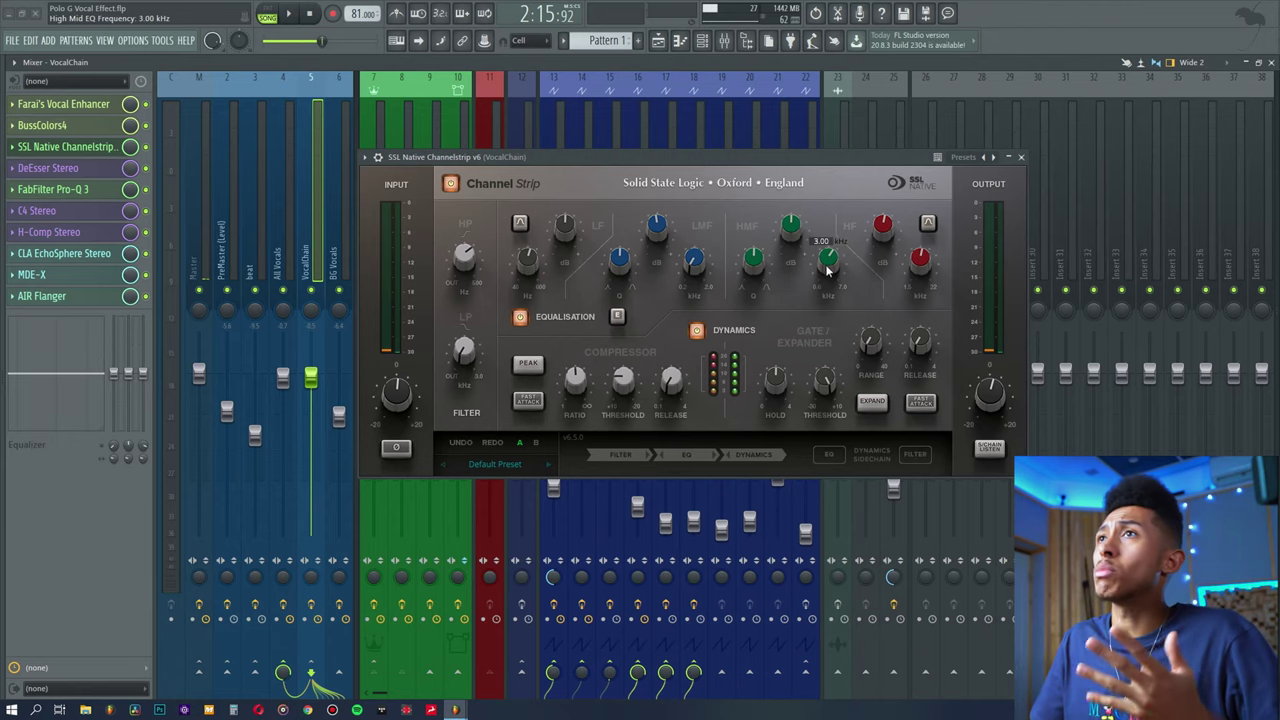
pyautogui.moveTo(826, 262); pyautogui.dragTo(828, 345)
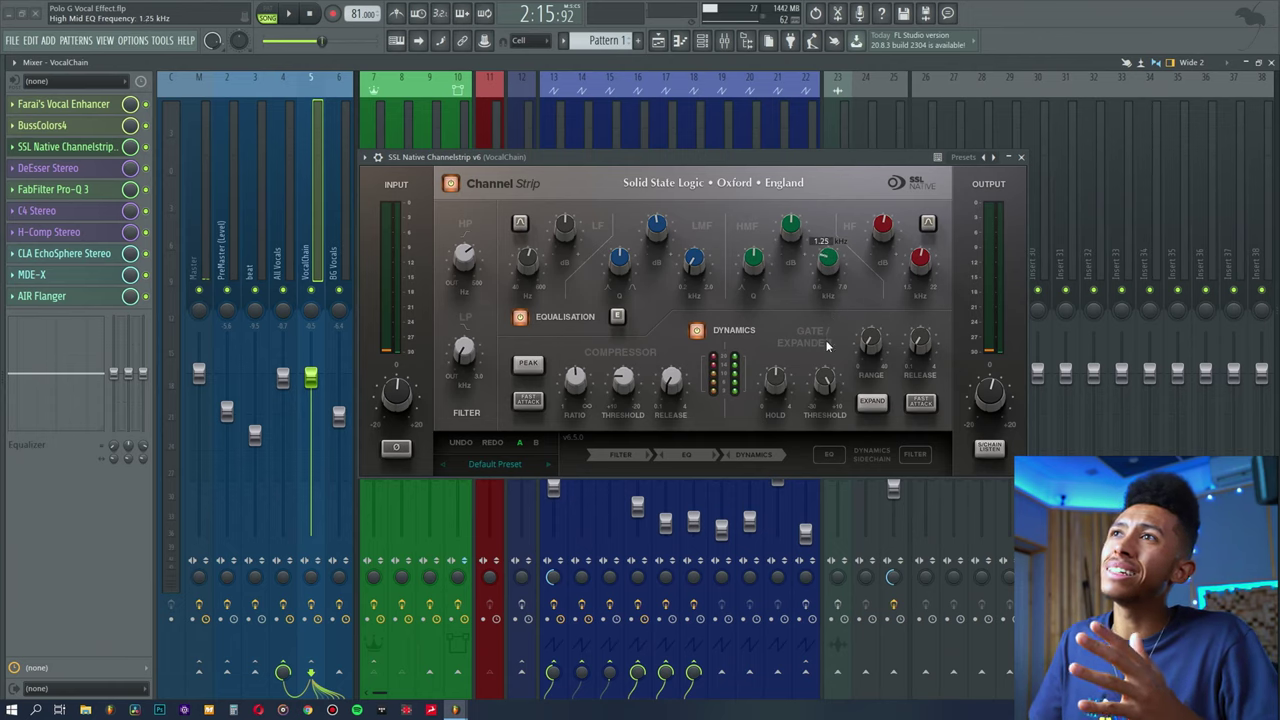
pyautogui.click(459, 442)
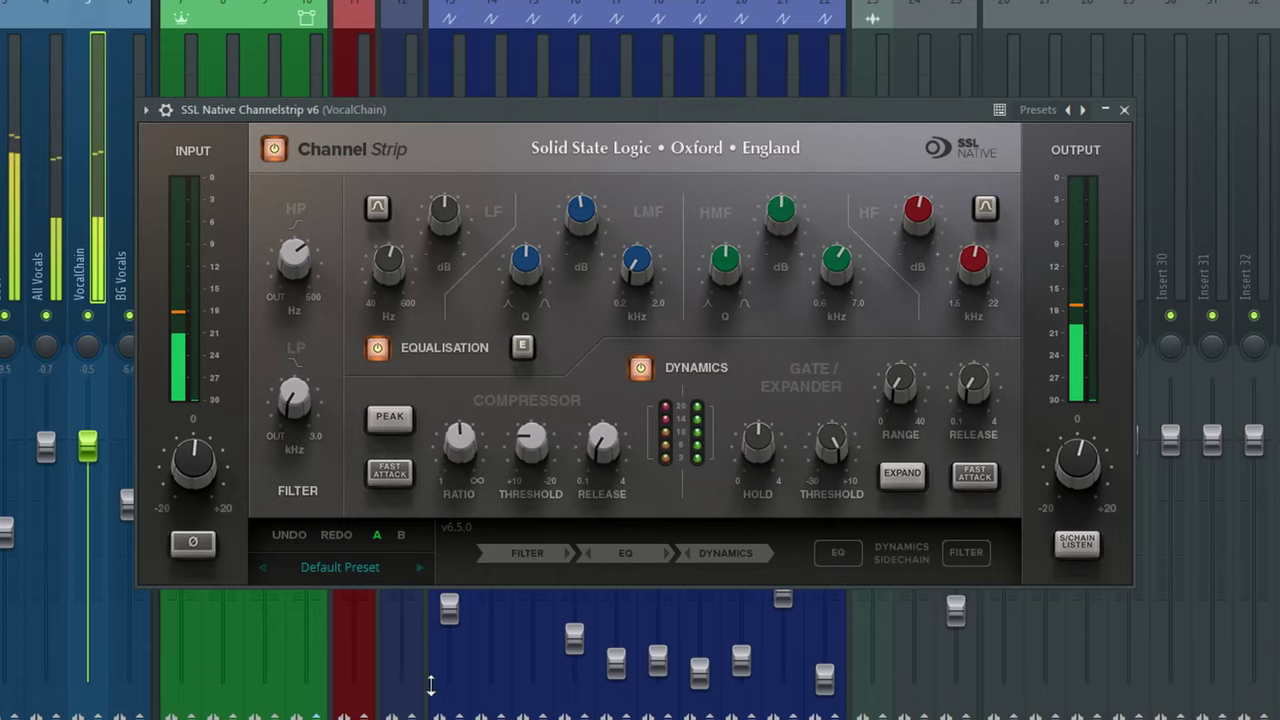
# - Boost the high-mid EQ gain and close the SSL channel strip window
pyautogui.moveTo(780, 207); pyautogui.dragTo(766, 188)
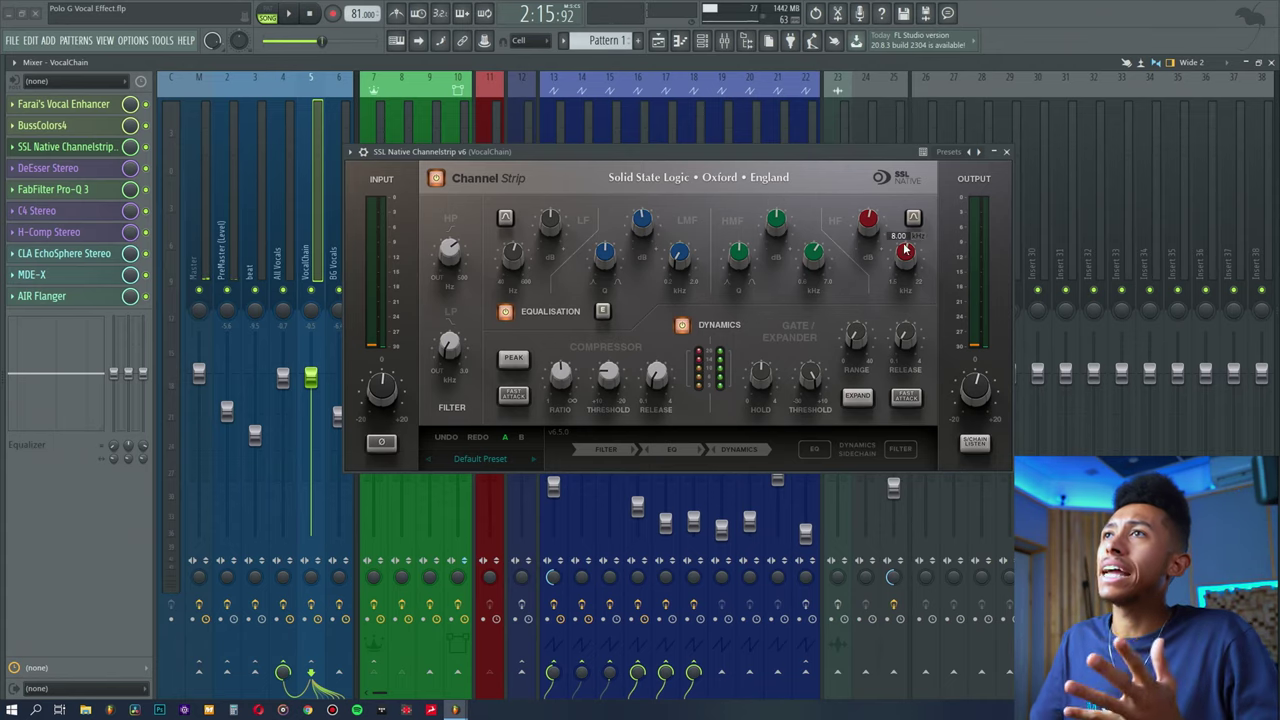
pyautogui.moveTo(866, 224)
pyautogui.moveTo(911, 256)
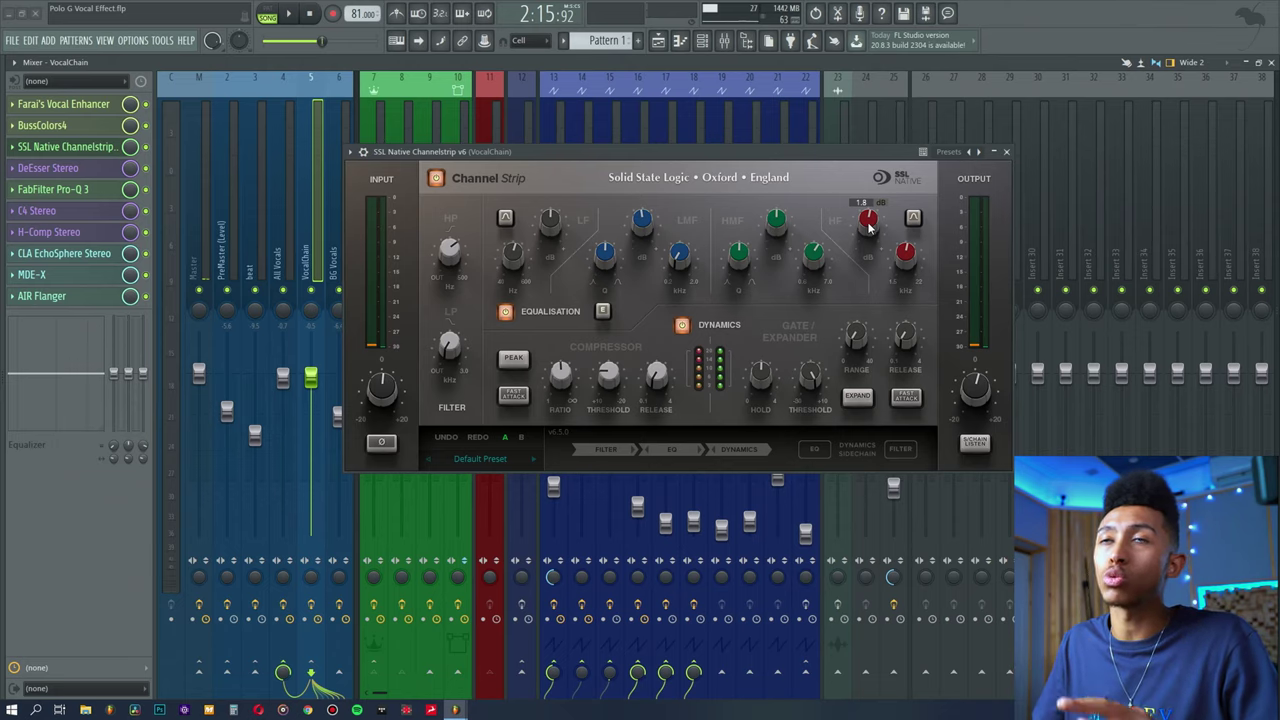
pyautogui.click(66, 147)
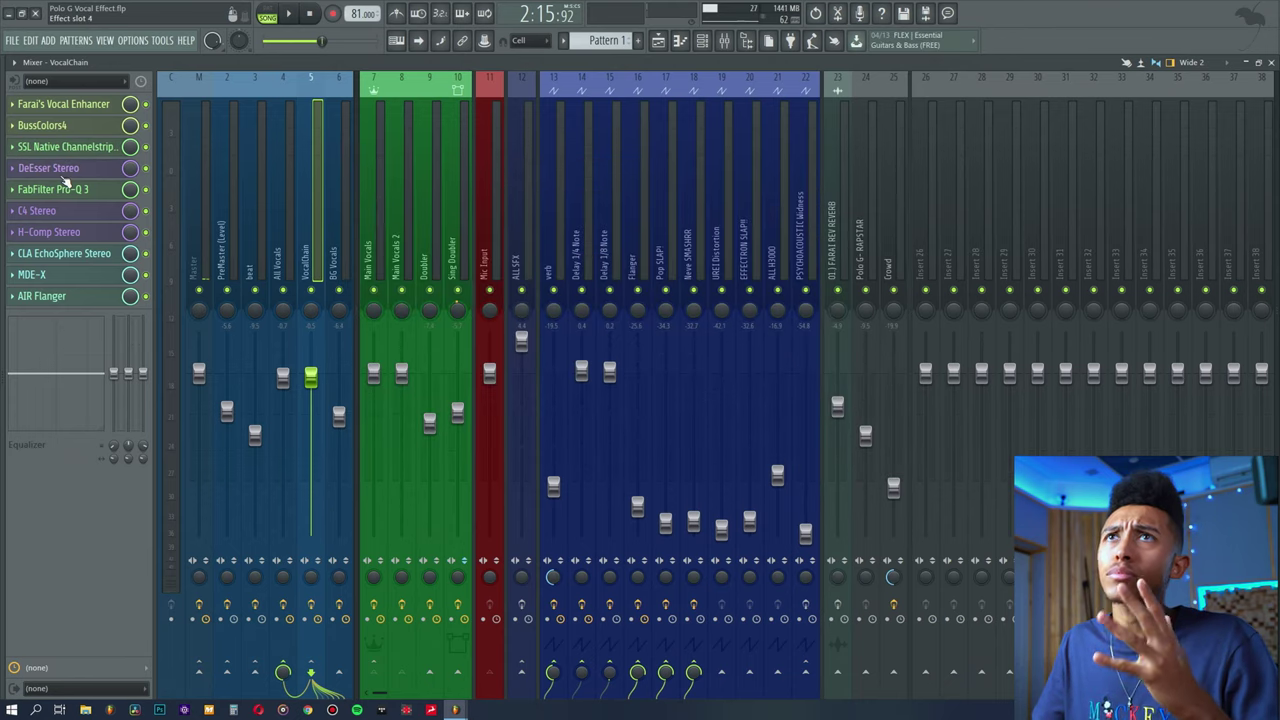
# - With DeEsser Stereo open, reset the mixer EQ high-shelf to 0.0 dB, then close DeEsser
pyautogui.click(60, 172)
pyautogui.moveTo(562, 196); pyautogui.dragTo(570, 166)
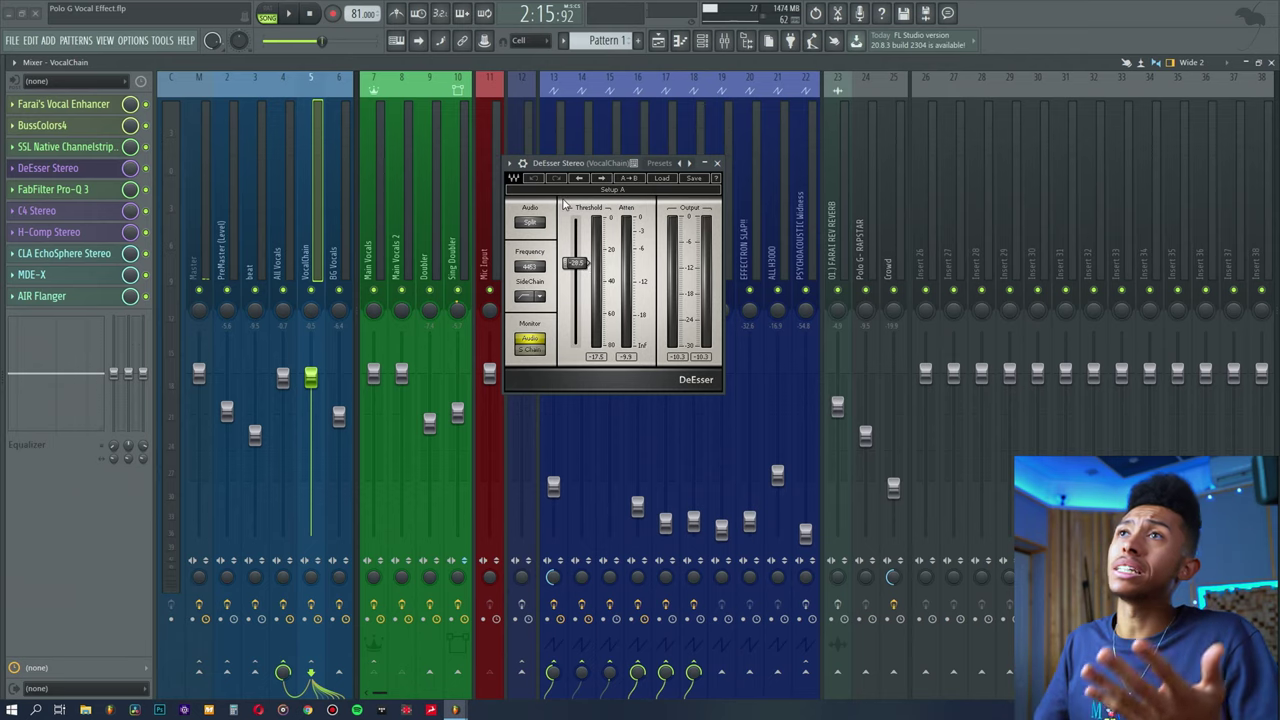
pyautogui.moveTo(576, 165); pyautogui.dragTo(590, 148)
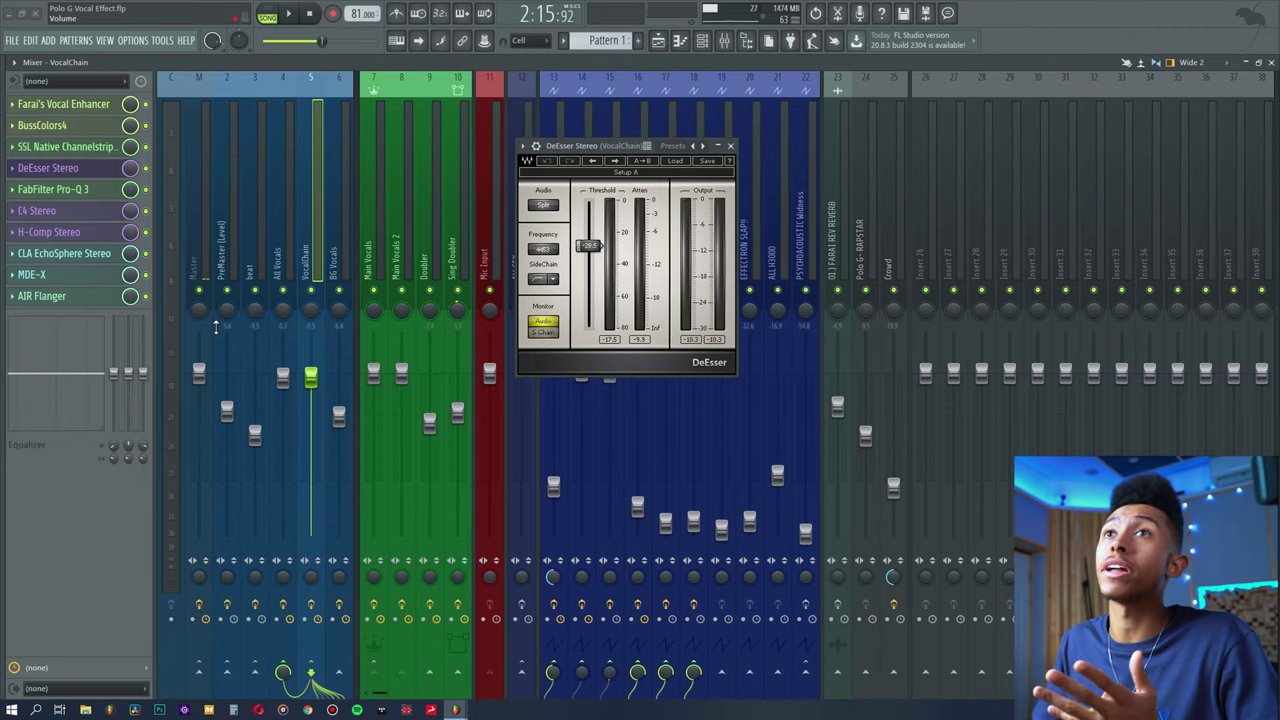
pyautogui.moveTo(146, 381); pyautogui.dragTo(146, 377)
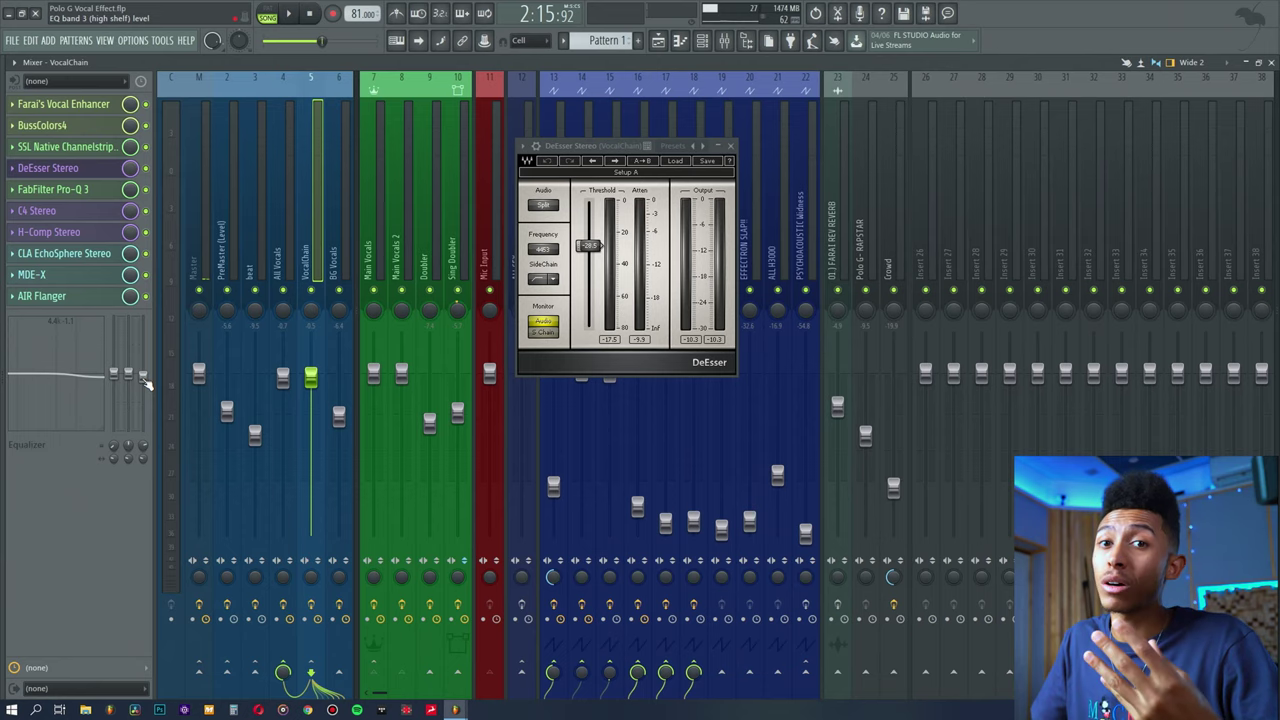
pyautogui.moveTo(146, 381); pyautogui.dragTo(146, 376)
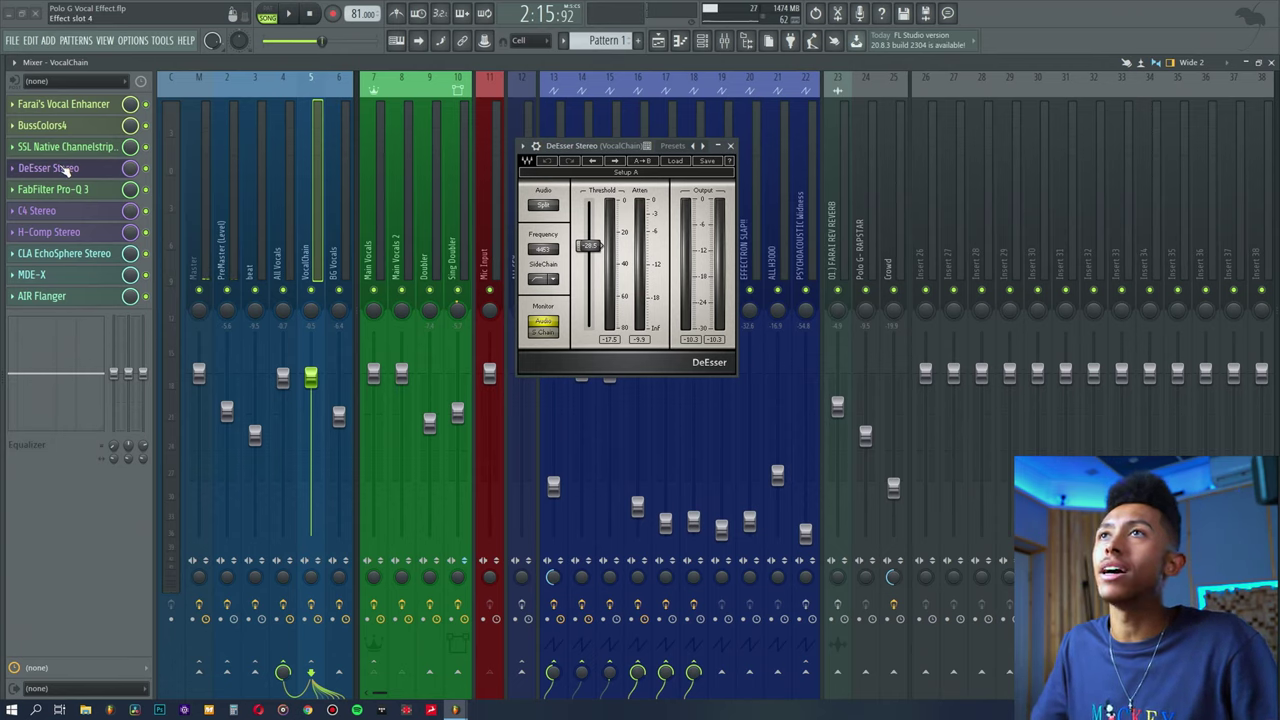
pyautogui.click(65, 170)
pyautogui.click(77, 189)
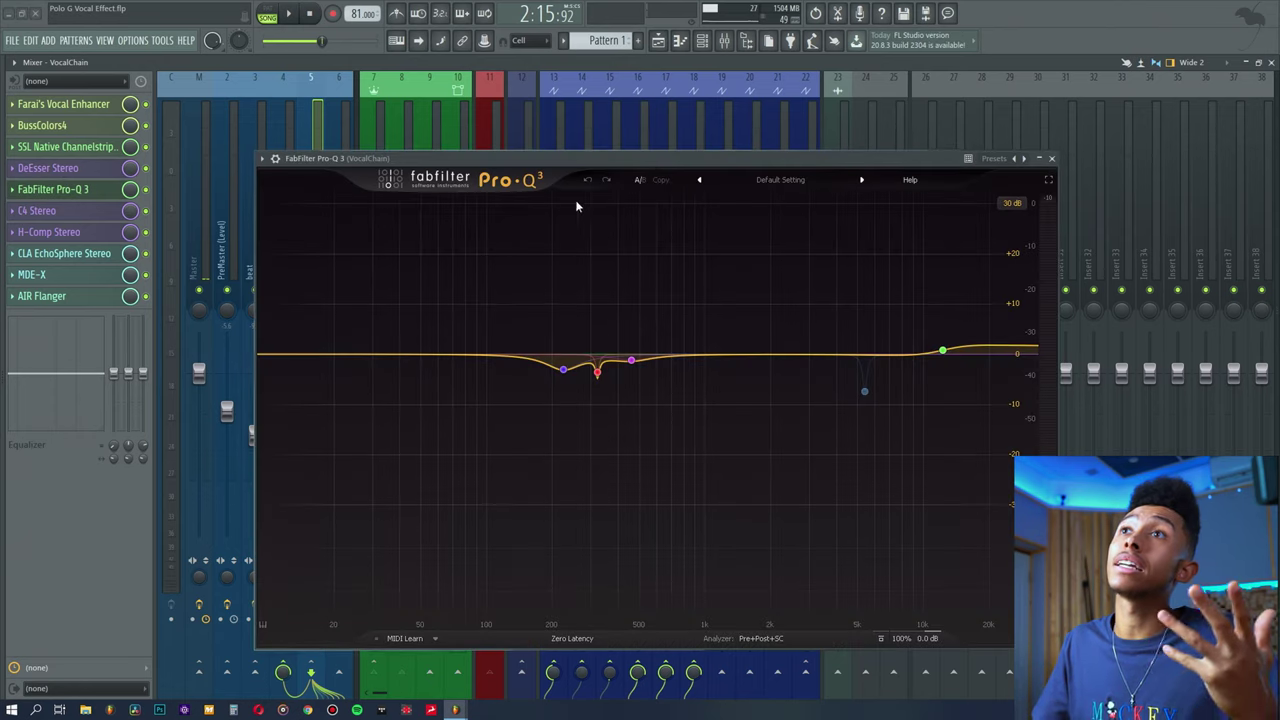
pyautogui.moveTo(528, 167); pyautogui.dragTo(531, 114)
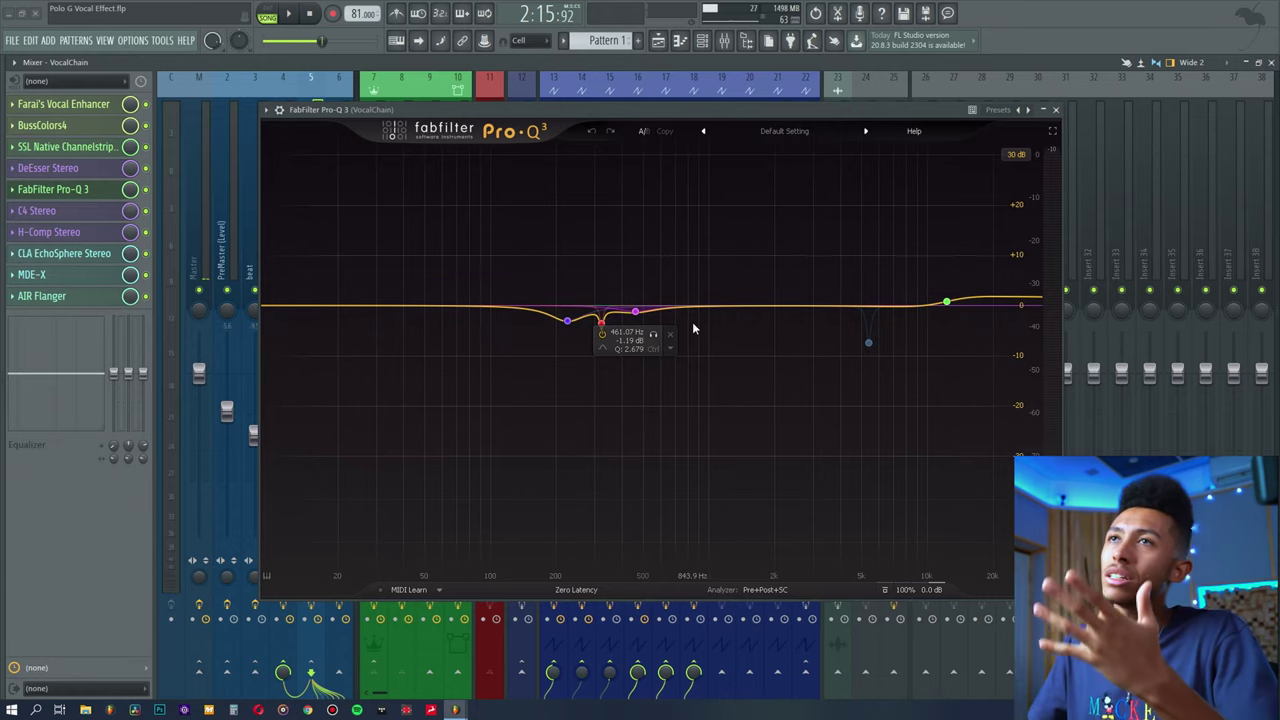
pyautogui.click(581, 318)
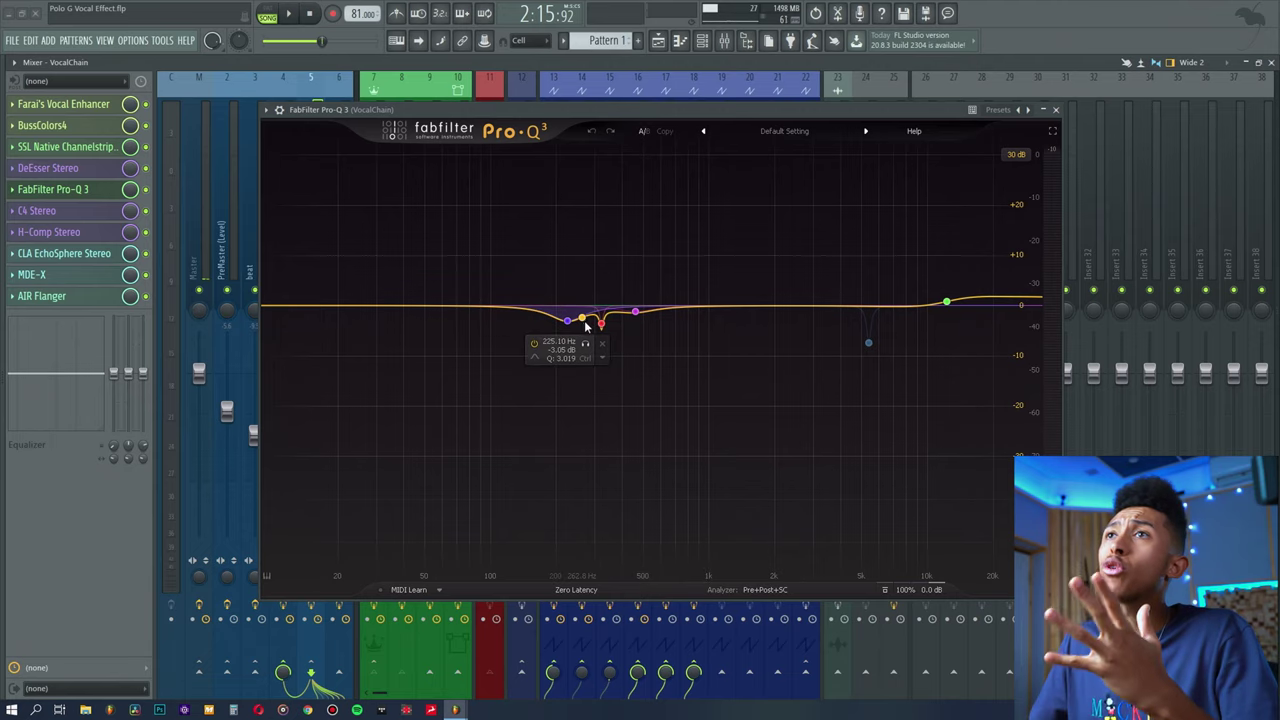
pyautogui.doubleClick(581, 318)
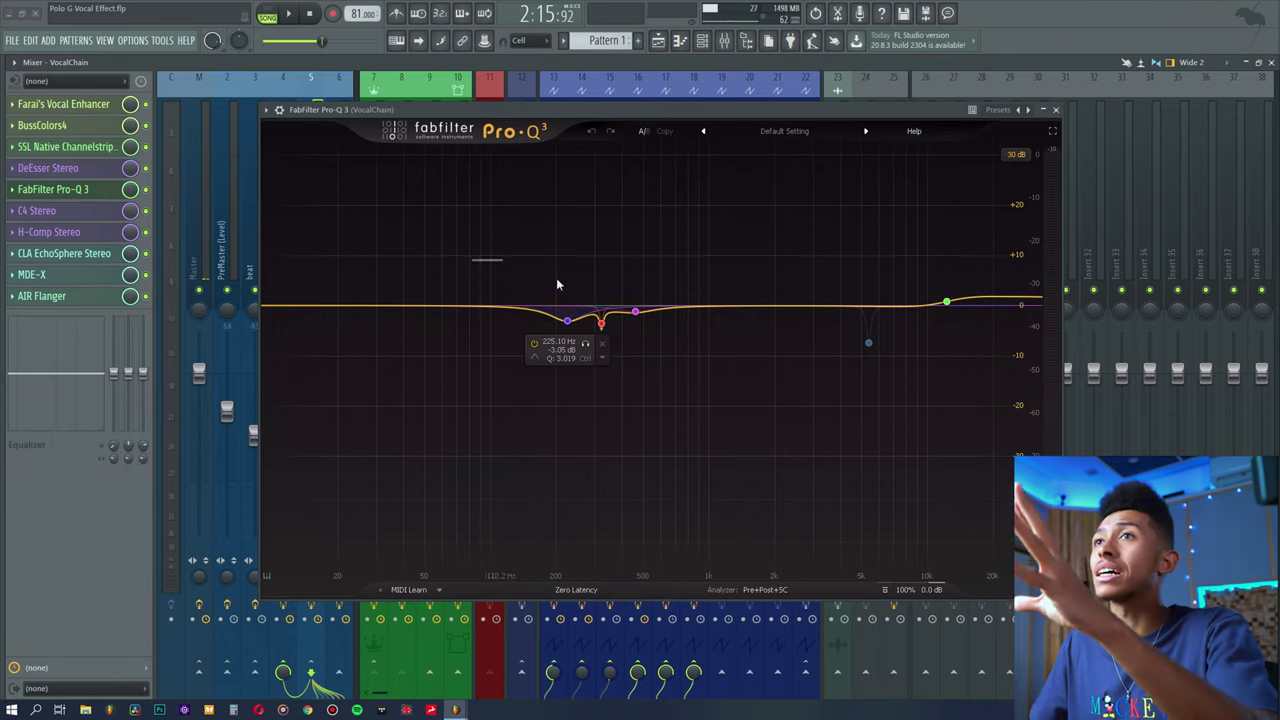
pyautogui.moveTo(583, 300); pyautogui.dragTo(657, 457)
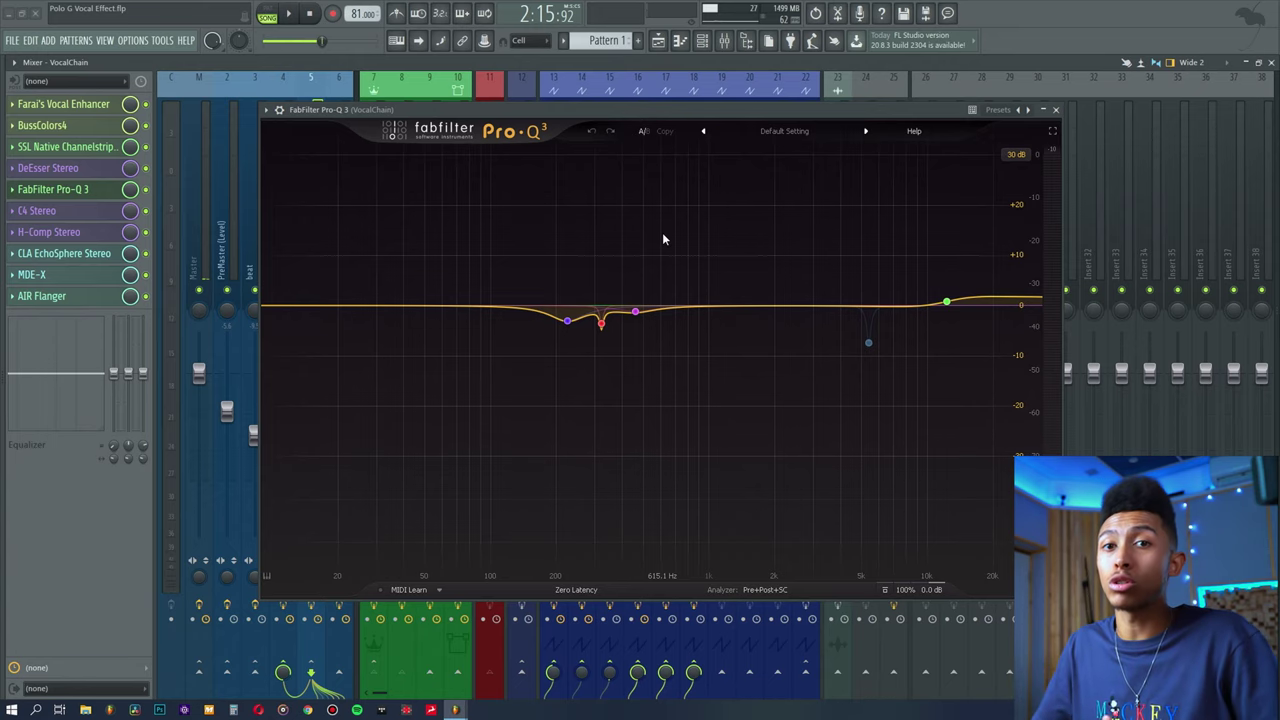
# - Delete the 5386 Hz notch band in Pro-Q 3 and briefly check the SSL Channel Strip
pyautogui.moveTo(829, 365)
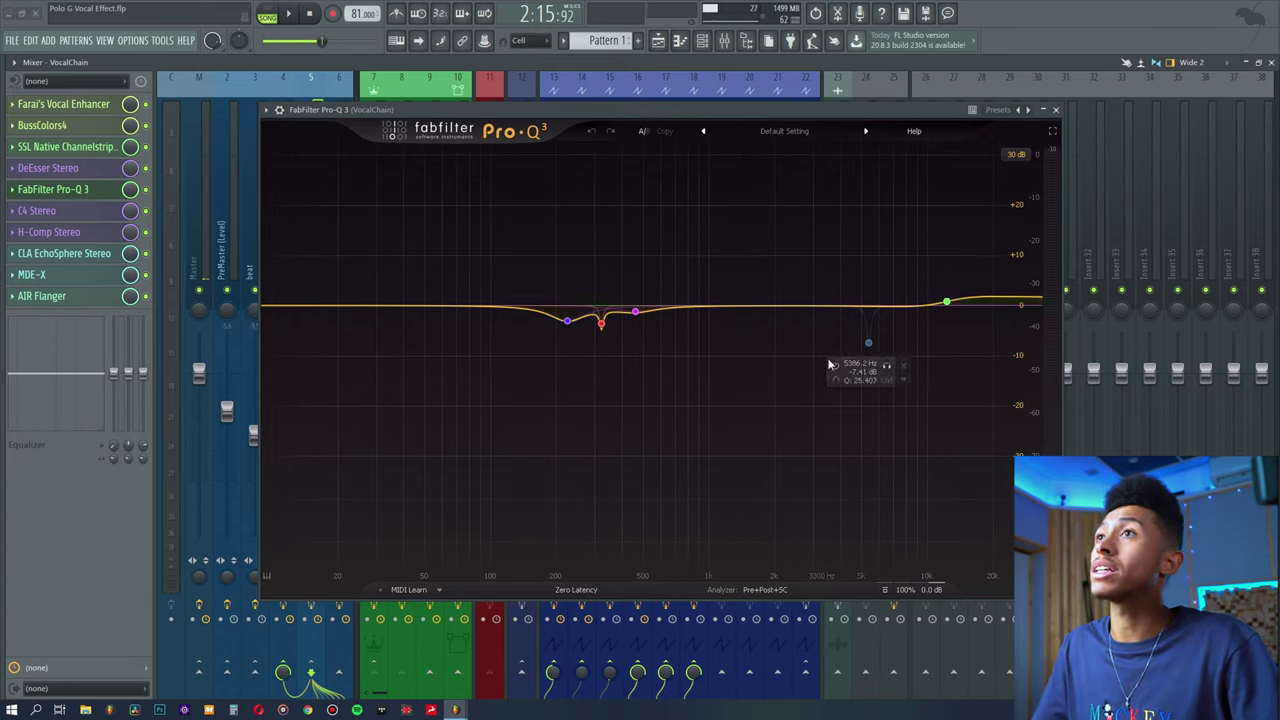
pyautogui.click(906, 368)
pyautogui.moveTo(946, 296)
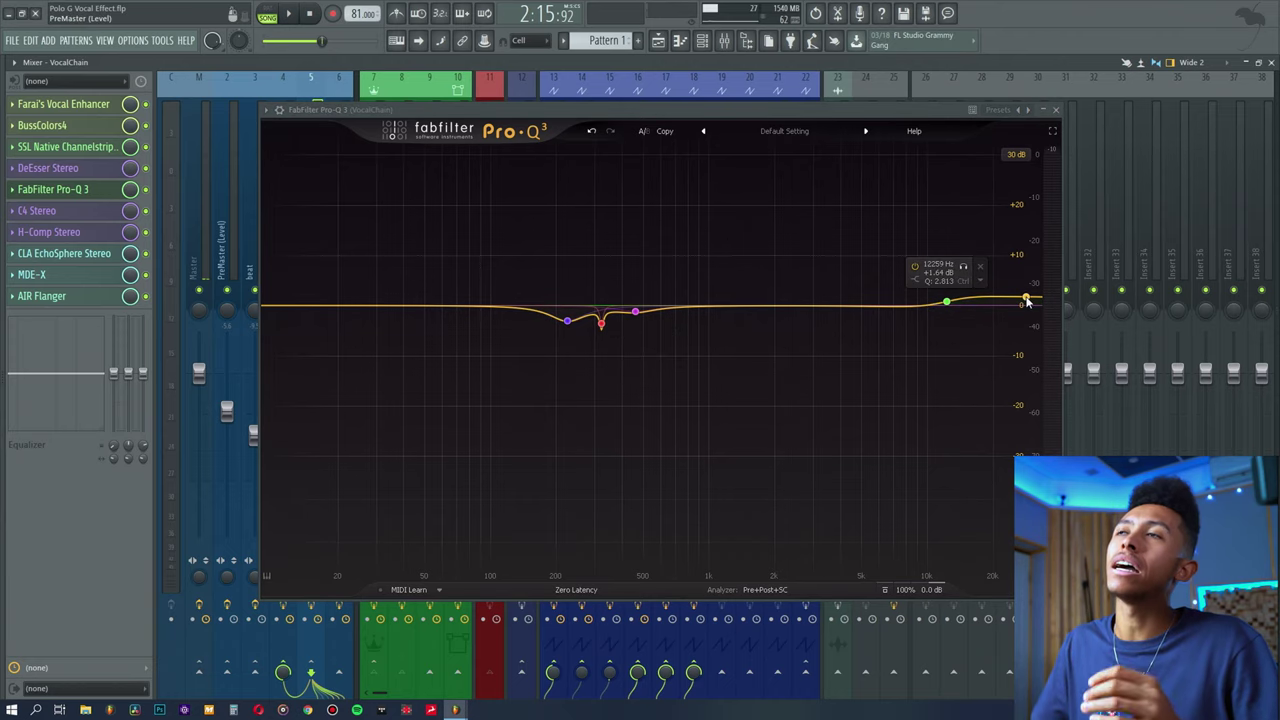
pyautogui.click(50, 146)
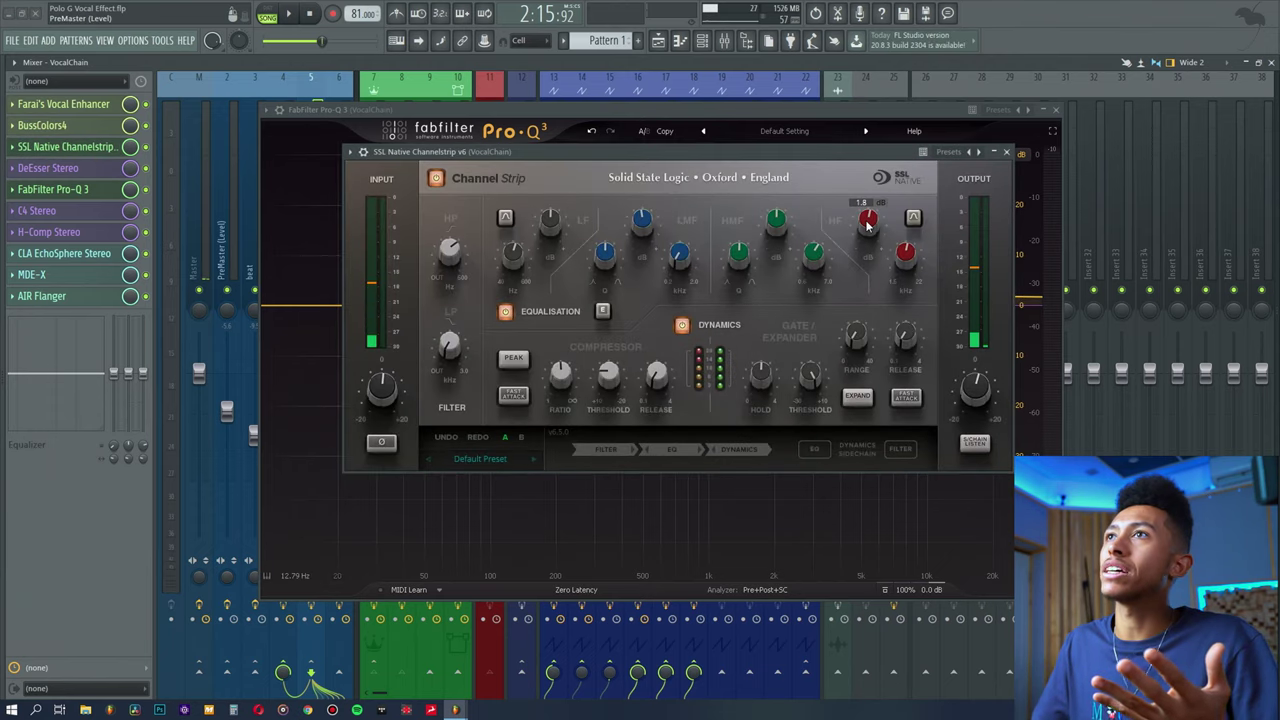
pyautogui.moveTo(850, 151); pyautogui.dragTo(685, 196)
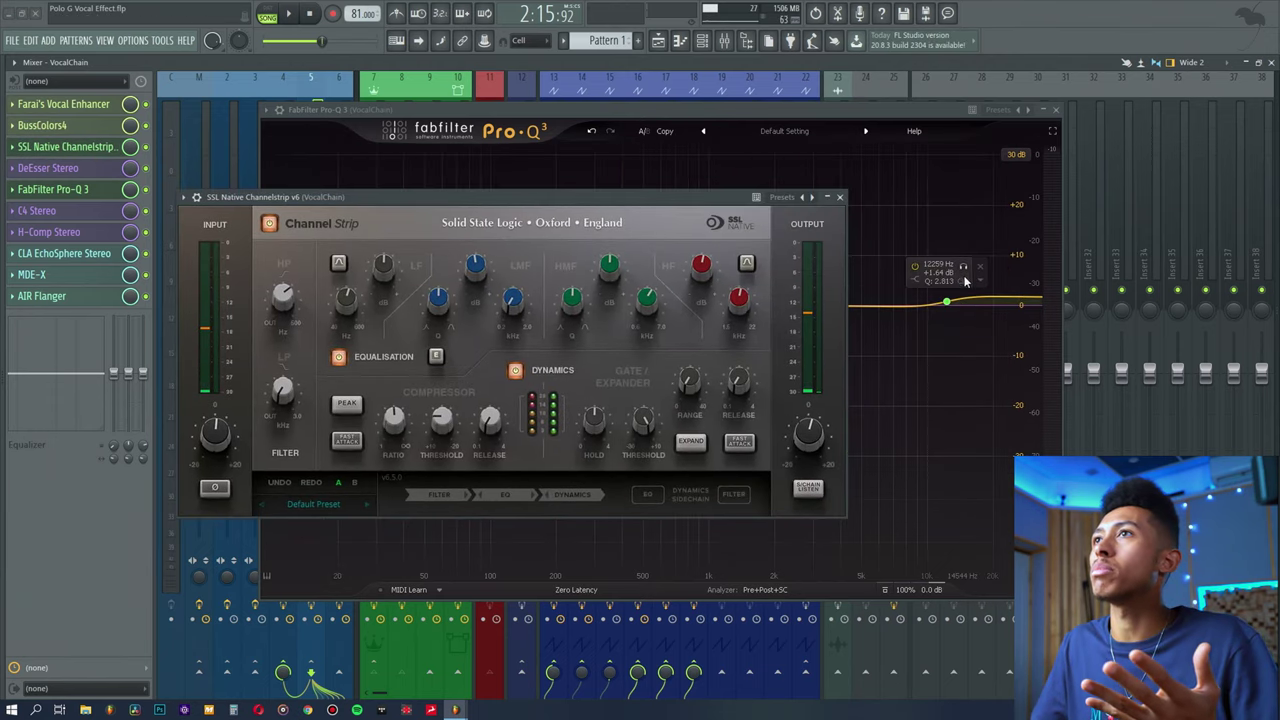
pyautogui.click(840, 196)
pyautogui.moveTo(950, 300)
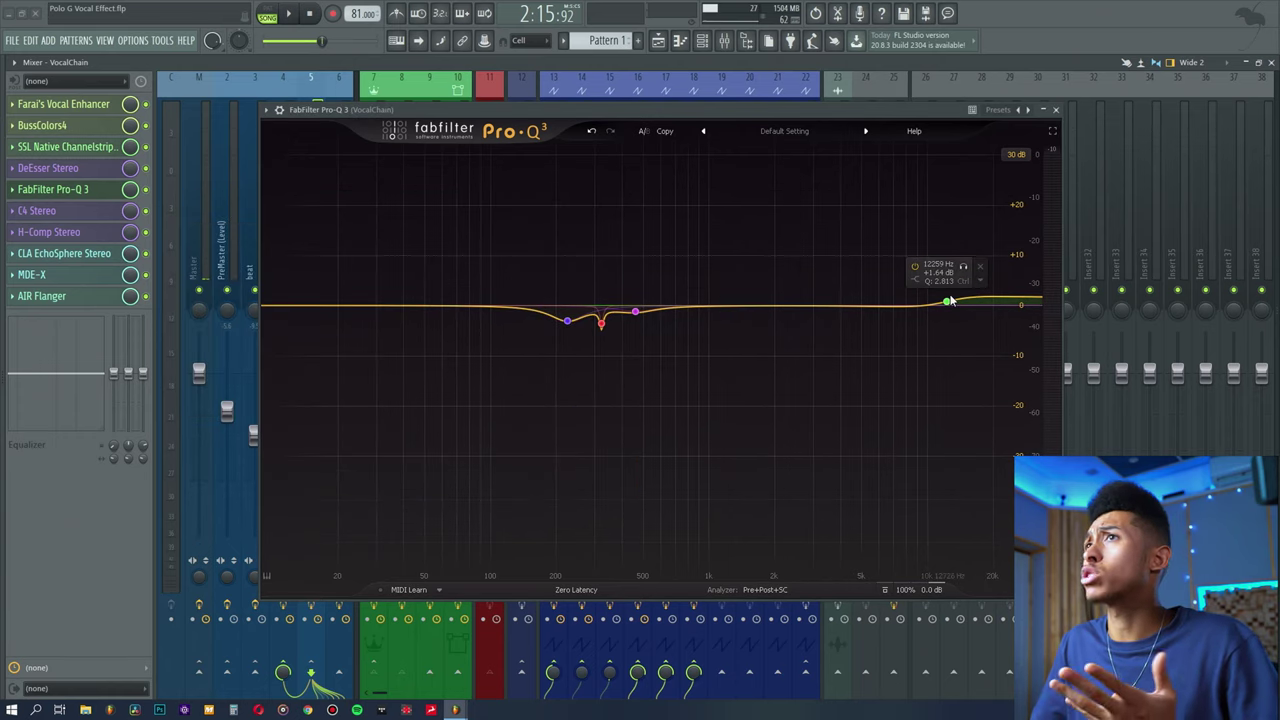
# - Peek at BussColors4 and the vocal enhancer, then close Pro-Q 3
pyautogui.click(78, 125)
pyautogui.click(78, 125)
pyautogui.click(63, 104)
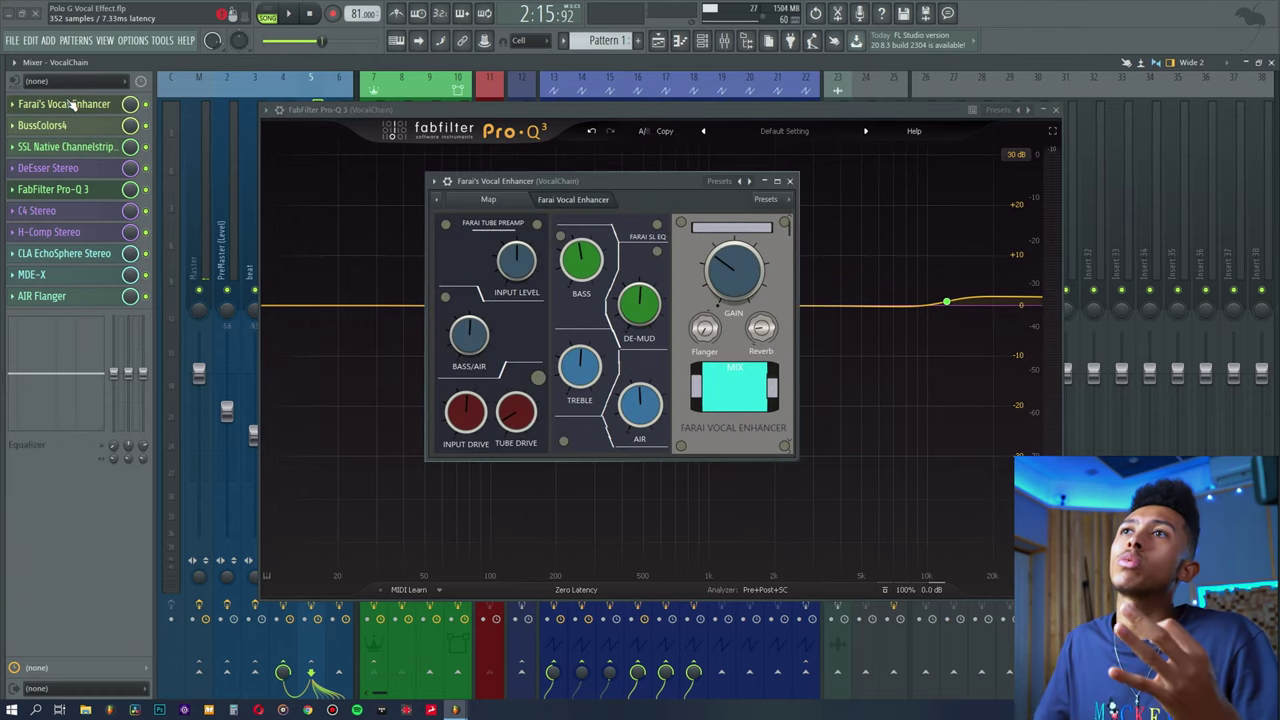
pyautogui.click(63, 104)
pyautogui.moveTo(661, 311)
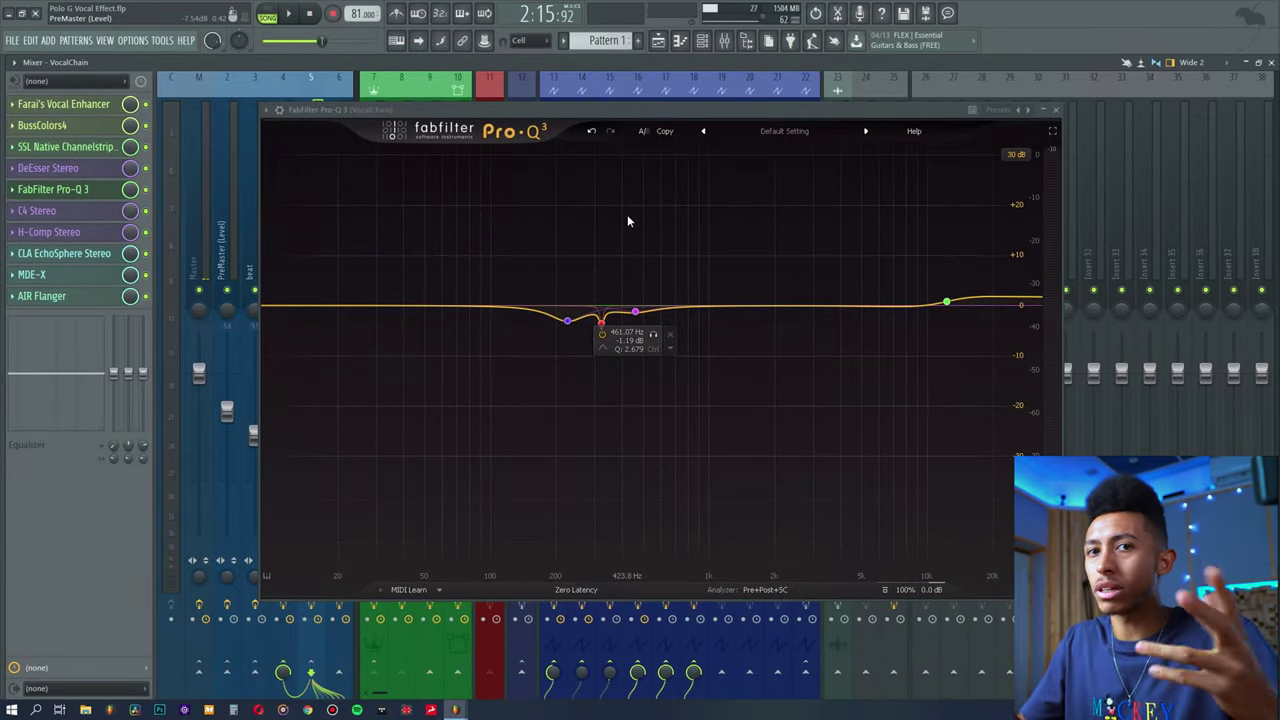
pyautogui.click(100, 192)
pyautogui.click(97, 212)
# - Arrange the C4 window, glance at DeEsser, play and stop the song, then close C4
pyautogui.moveTo(668, 206); pyautogui.dragTo(618, 158)
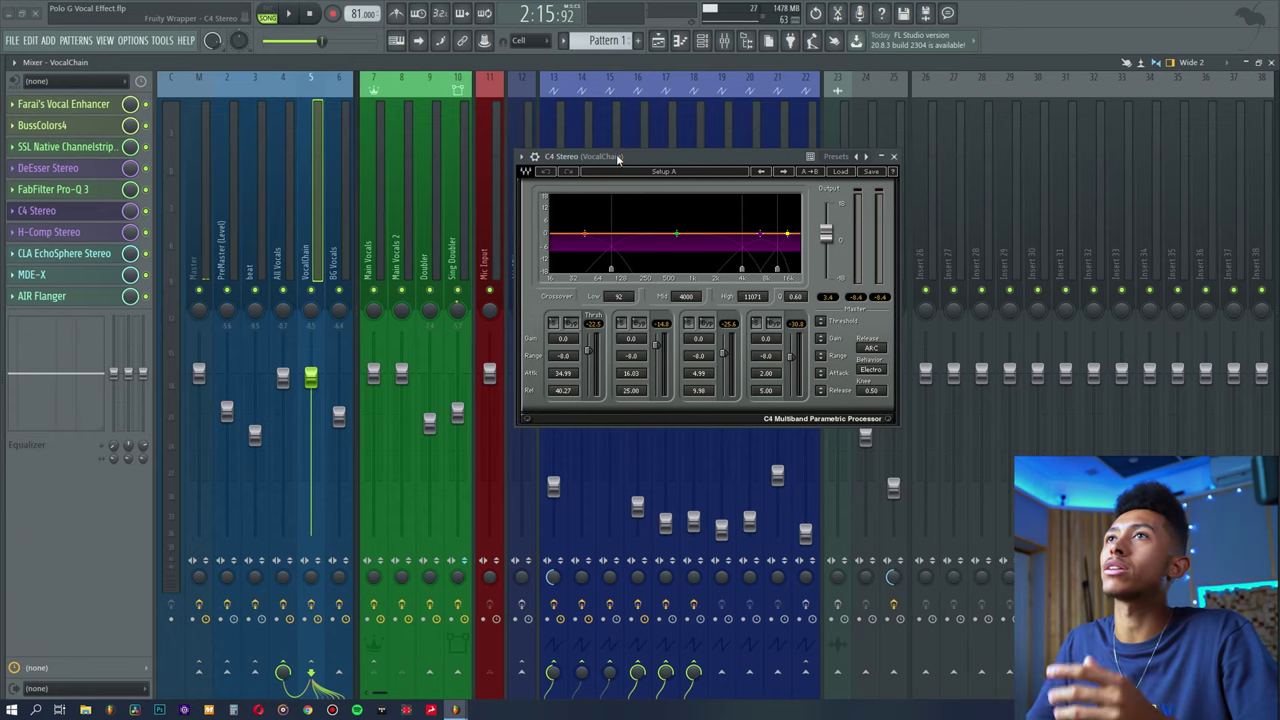
pyautogui.moveTo(623, 170); pyautogui.dragTo(585, 157)
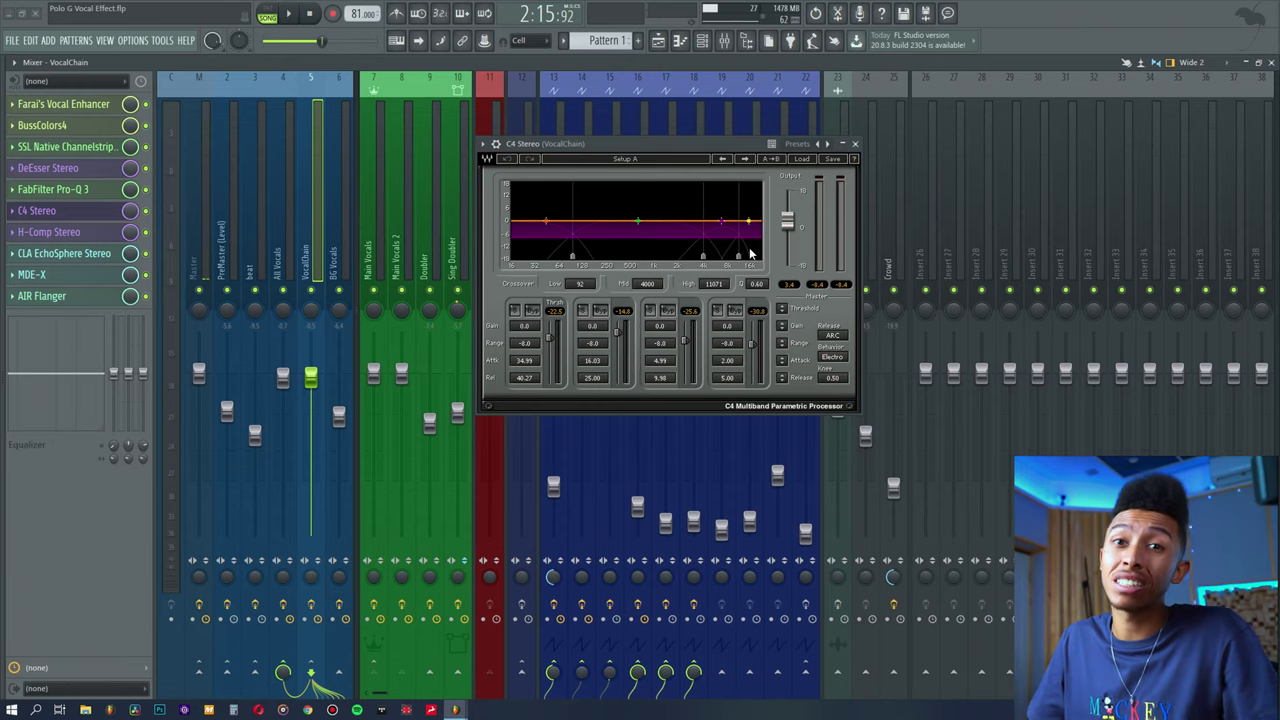
pyautogui.click(86, 168)
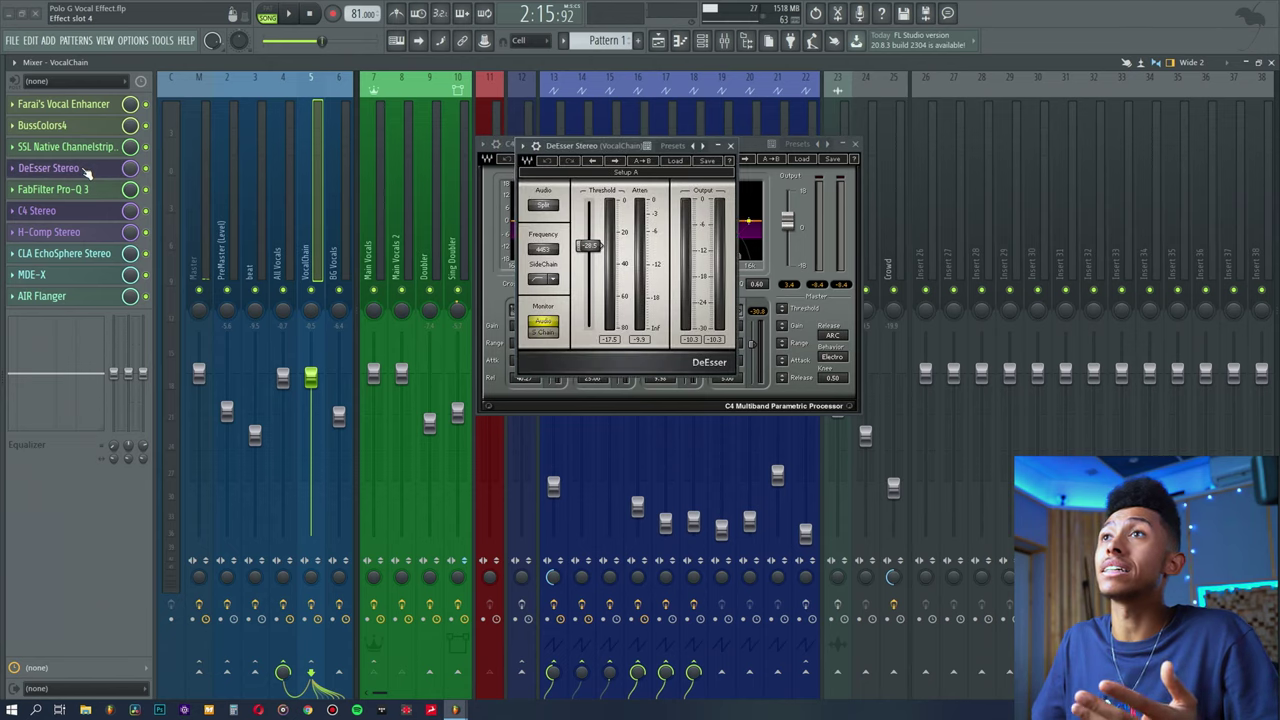
pyautogui.click(86, 168)
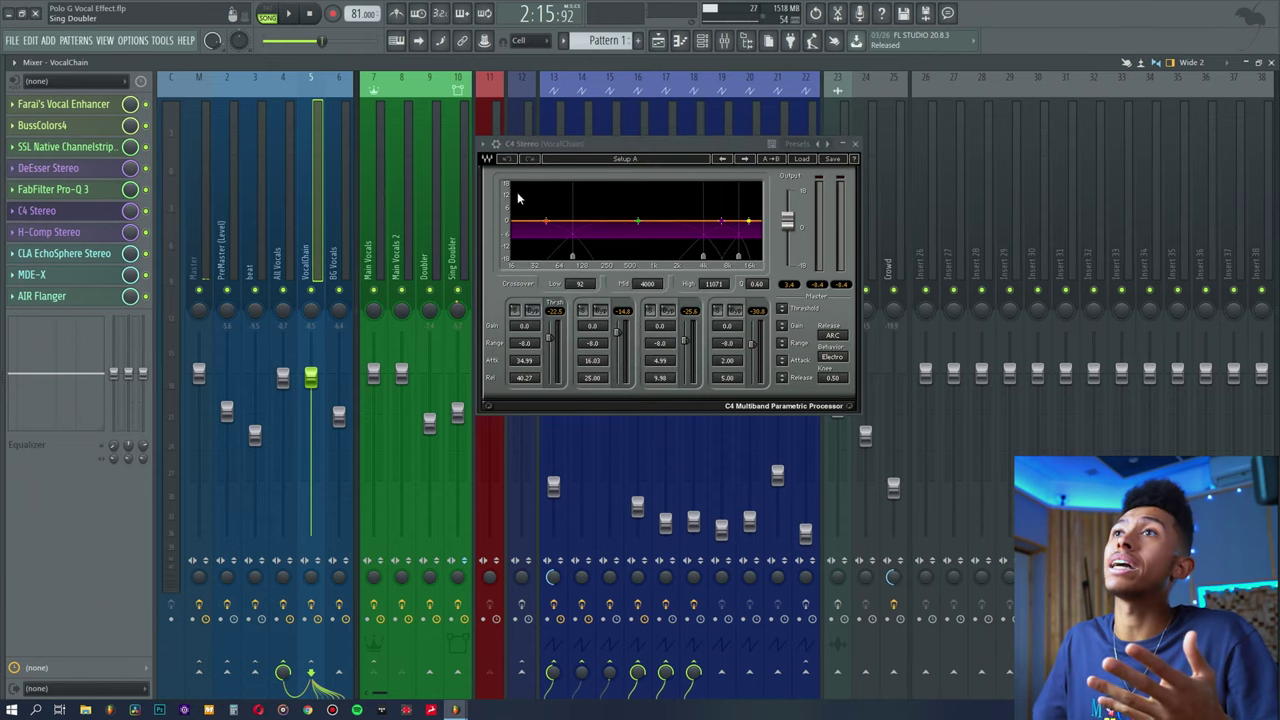
pyautogui.click(714, 198)
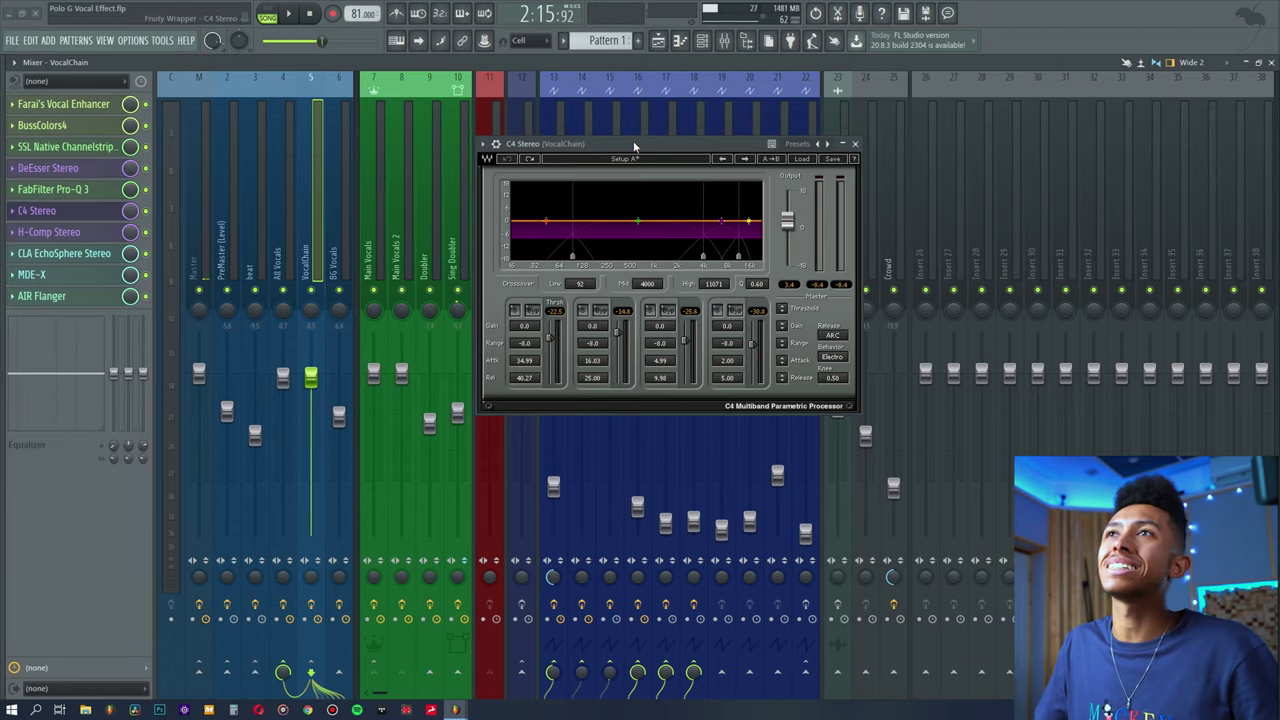
pyautogui.moveTo(635, 147); pyautogui.dragTo(645, 127)
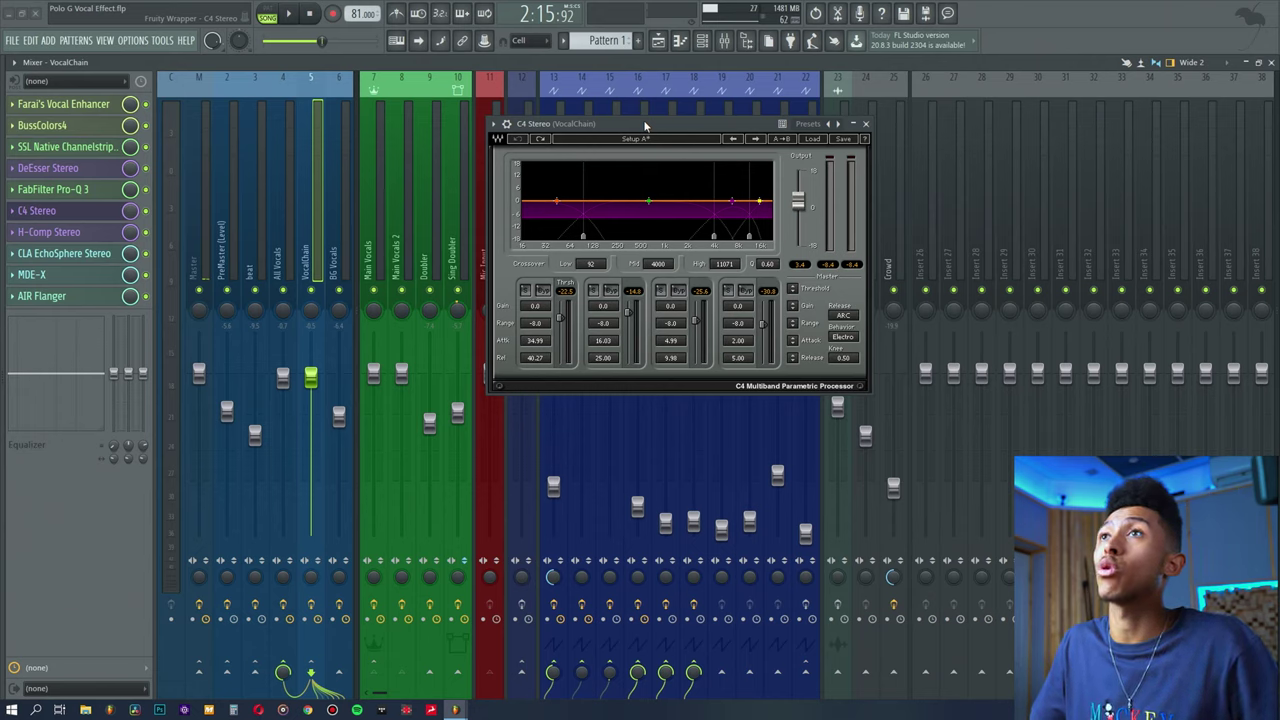
pyautogui.press('space')
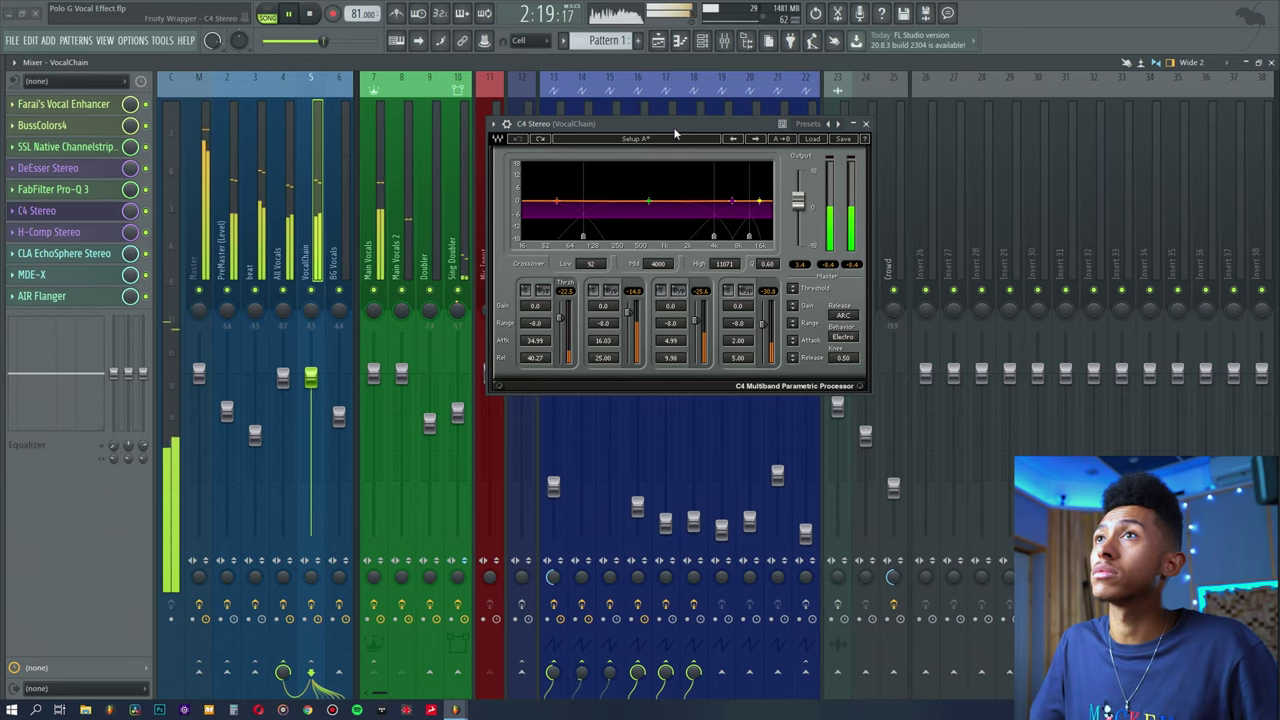
pyautogui.press('space')
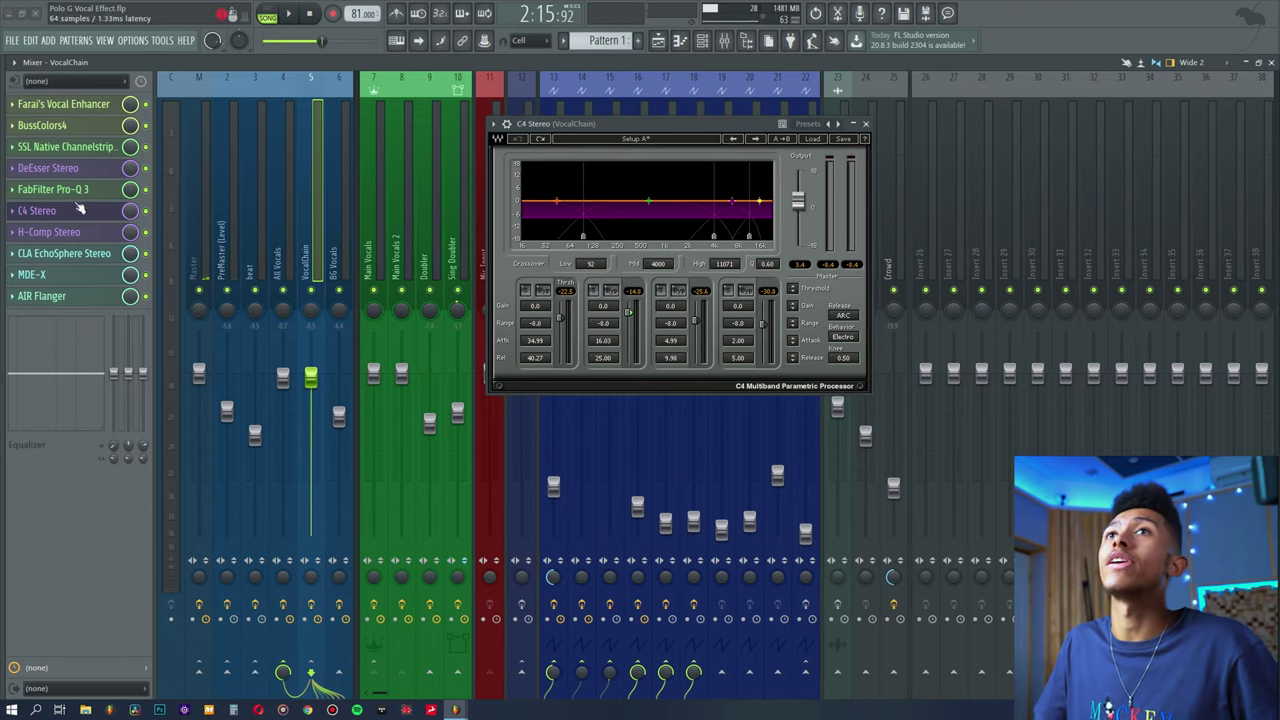
pyautogui.click(74, 211)
# - Open the H-Comp Stereo on the VocalChain insert and play the vocal through it
pyautogui.click(76, 232)
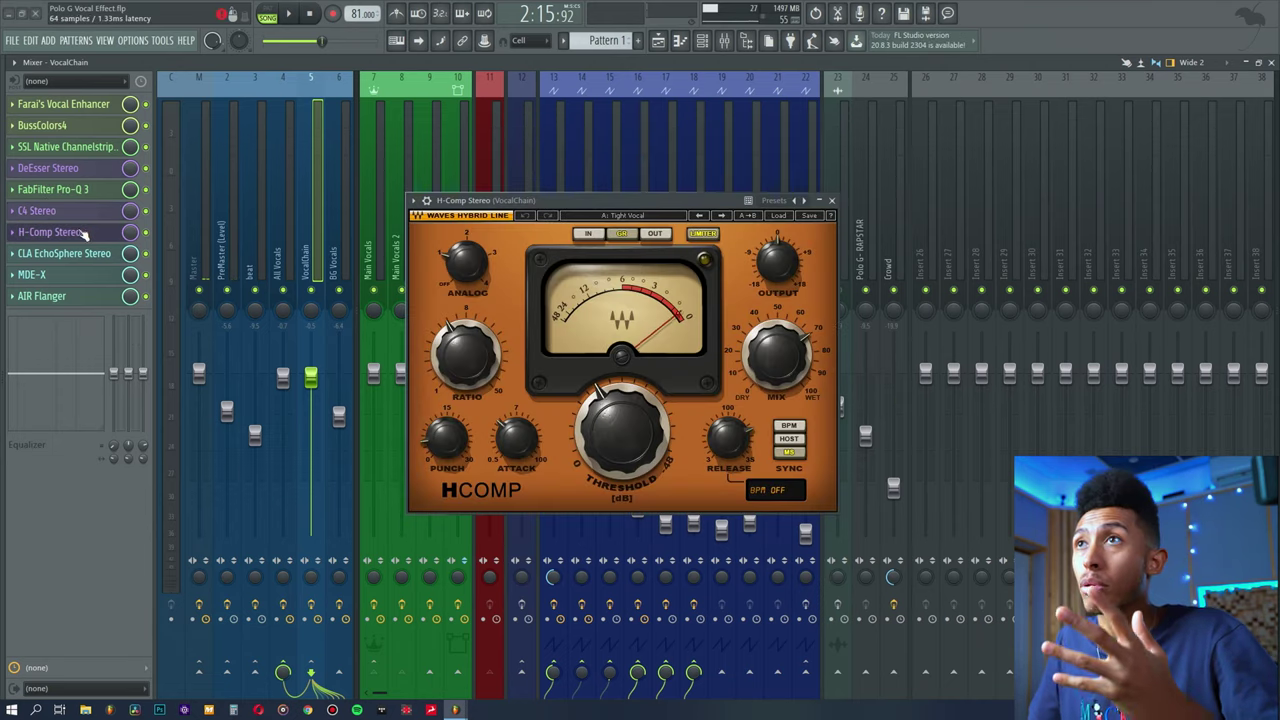
pyautogui.moveTo(611, 199); pyautogui.dragTo(597, 163)
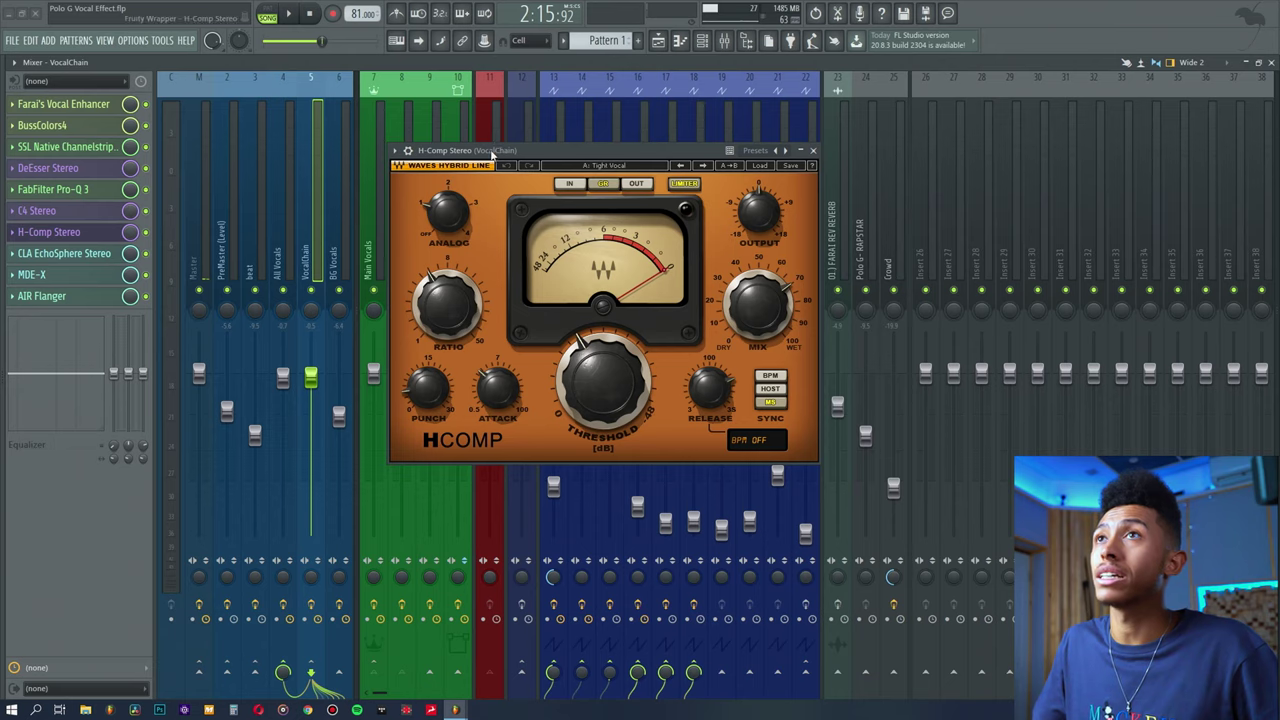
pyautogui.moveTo(490, 150); pyautogui.dragTo(532, 140)
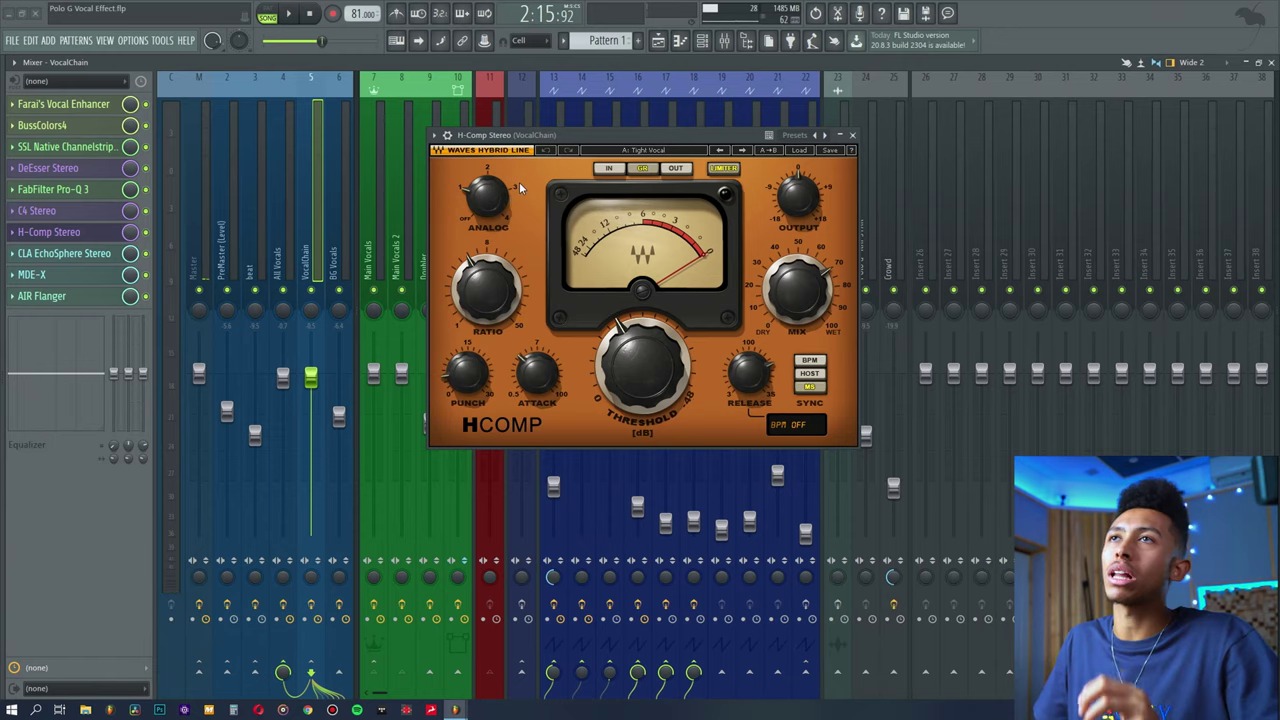
pyautogui.press('space')
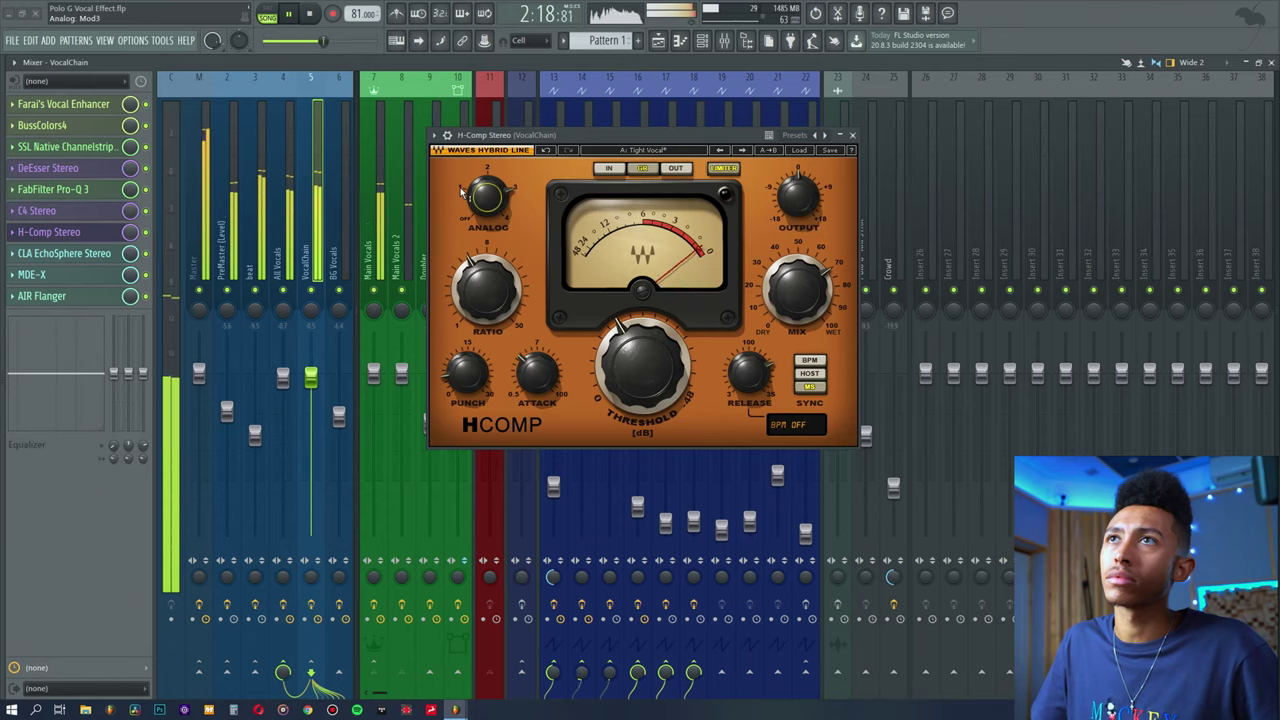
pyautogui.moveTo(507, 134); pyautogui.dragTo(501, 152)
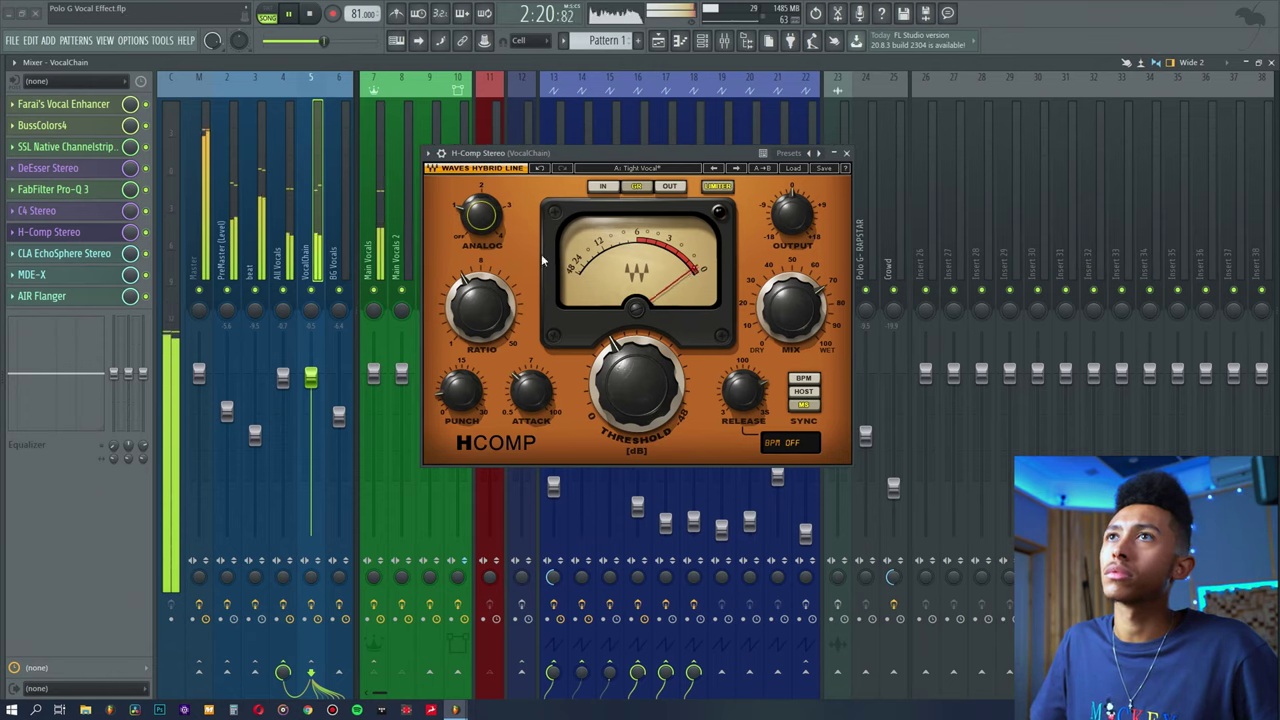
pyautogui.press('space')
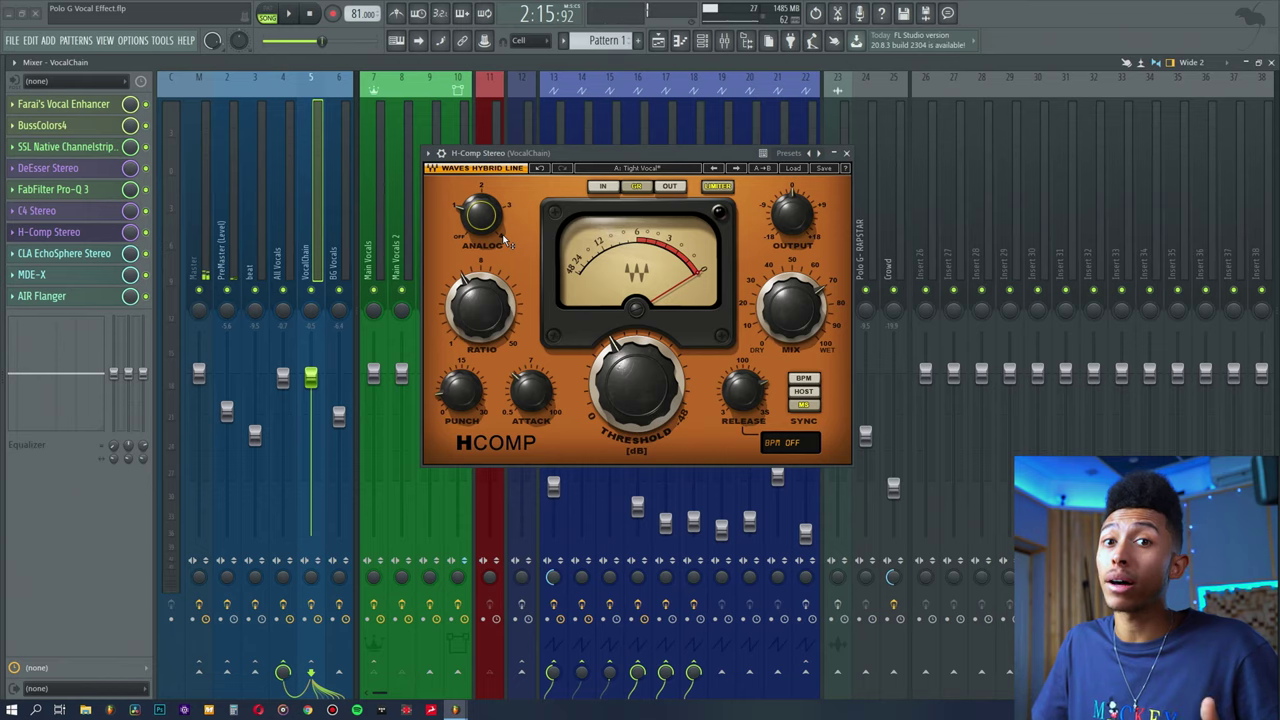
# - Bypass H-Comp and compare the vocal with and without the compressor
pyautogui.click(145, 232)
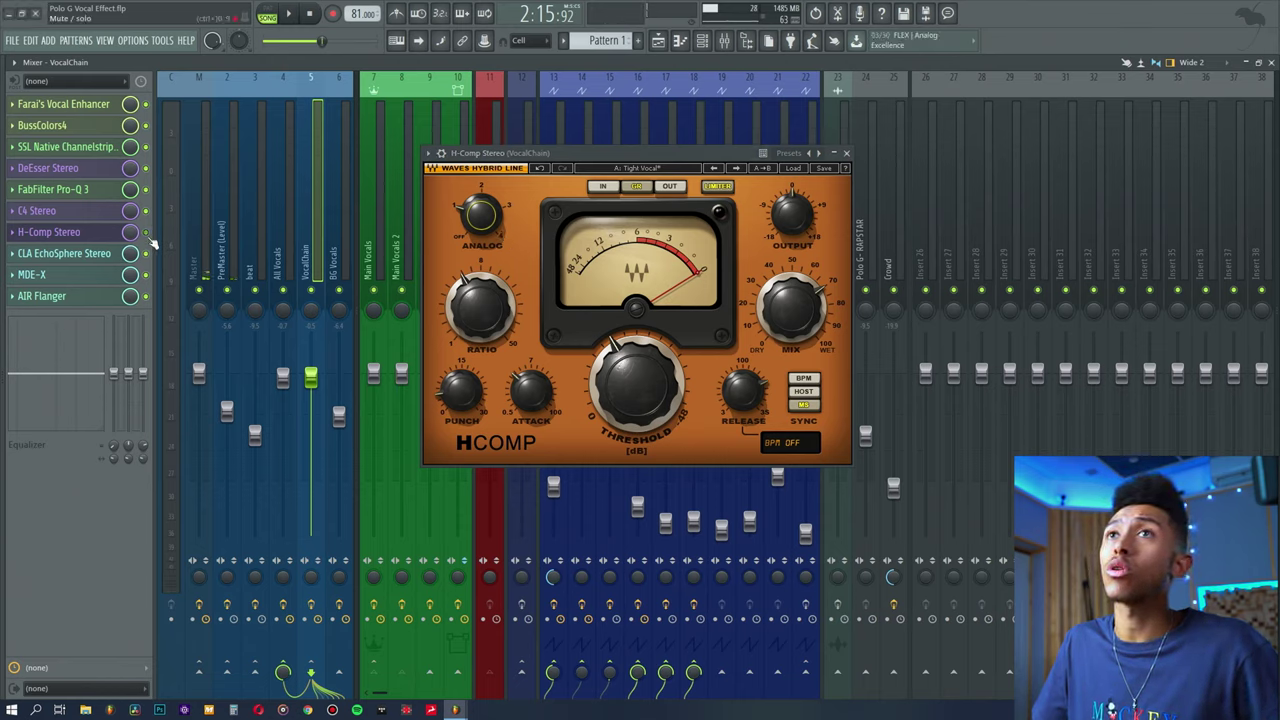
pyautogui.press('space')
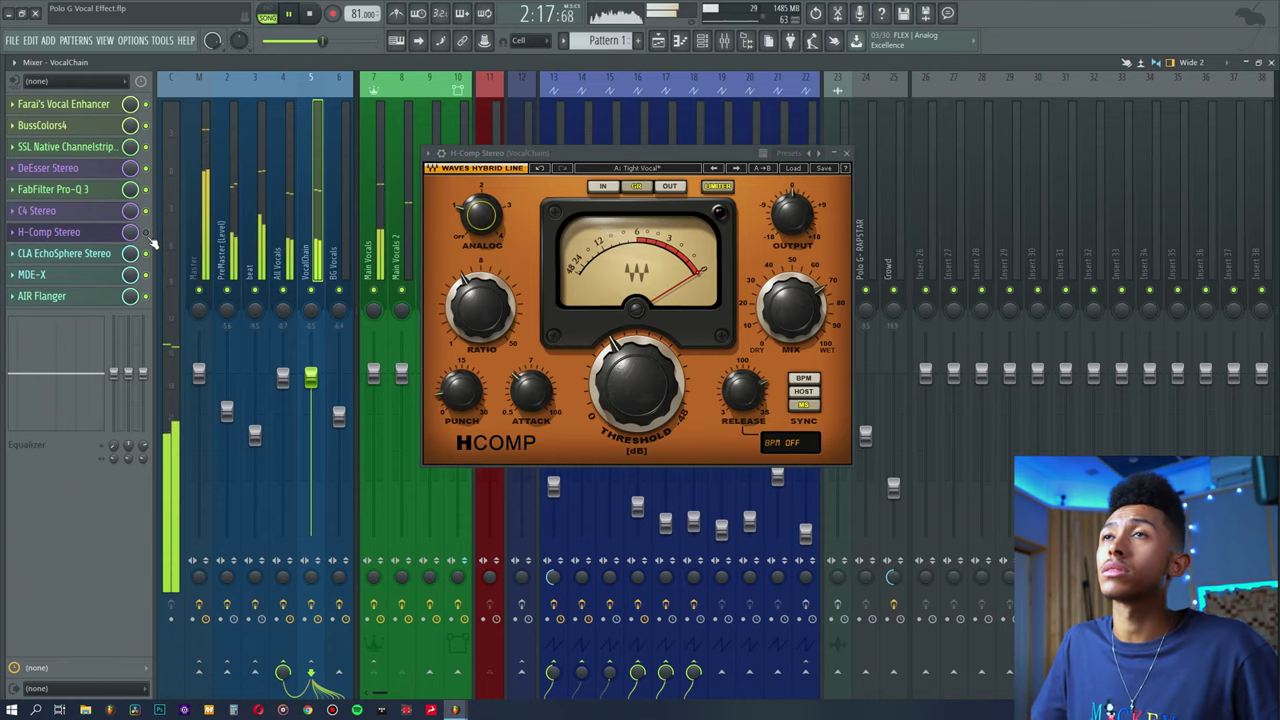
pyautogui.press('space')
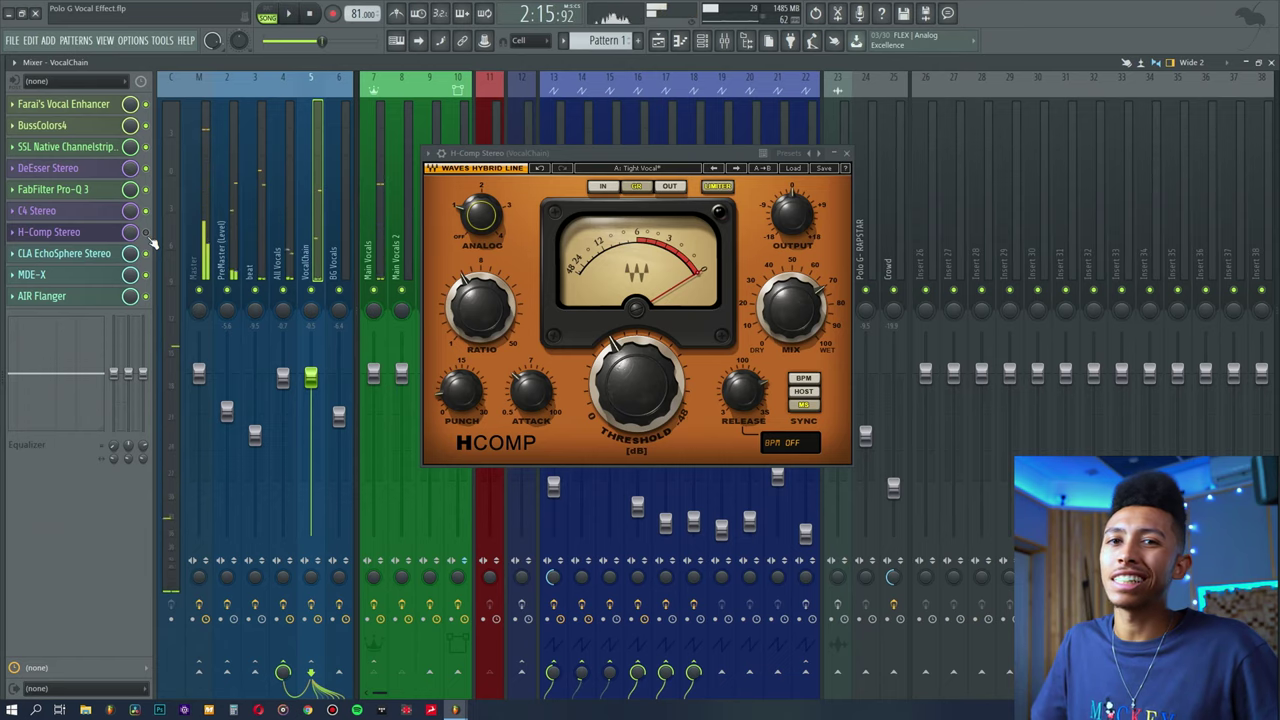
pyautogui.press('space')
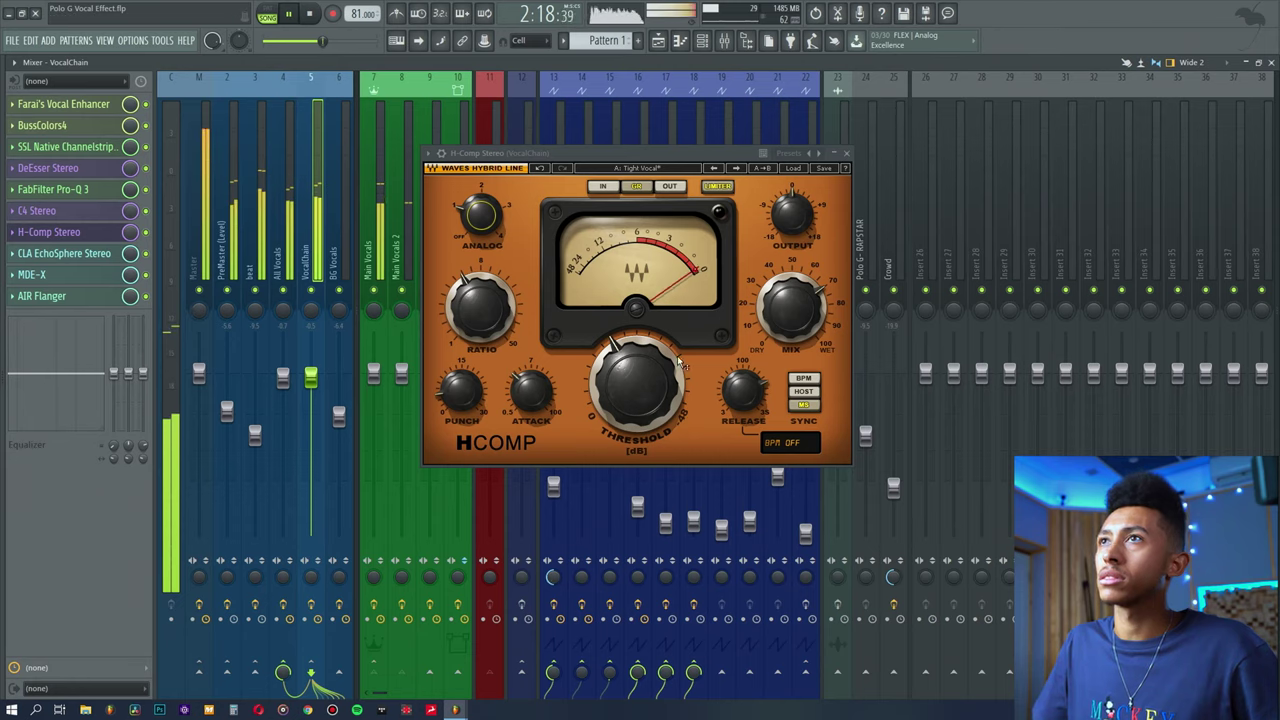
pyautogui.press('space')
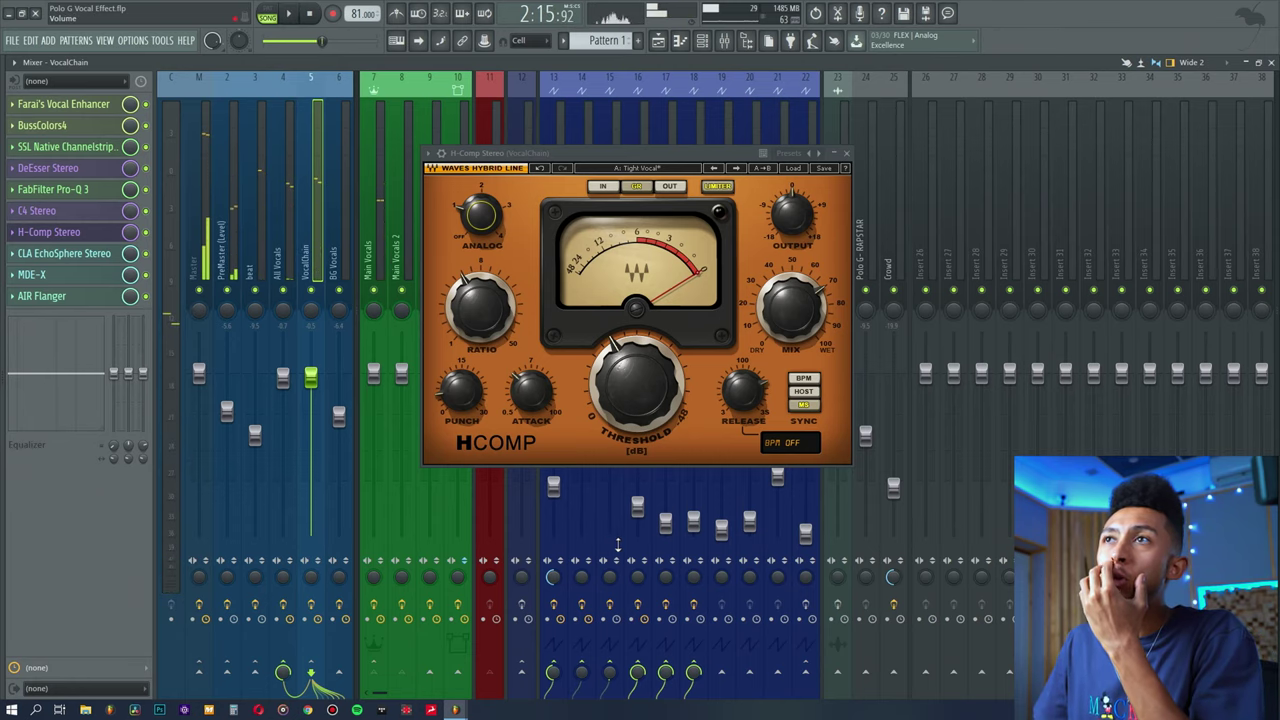
# - Read the H-Comp settings: Mix at 70 and Threshold at -18
pyautogui.click(790, 307)
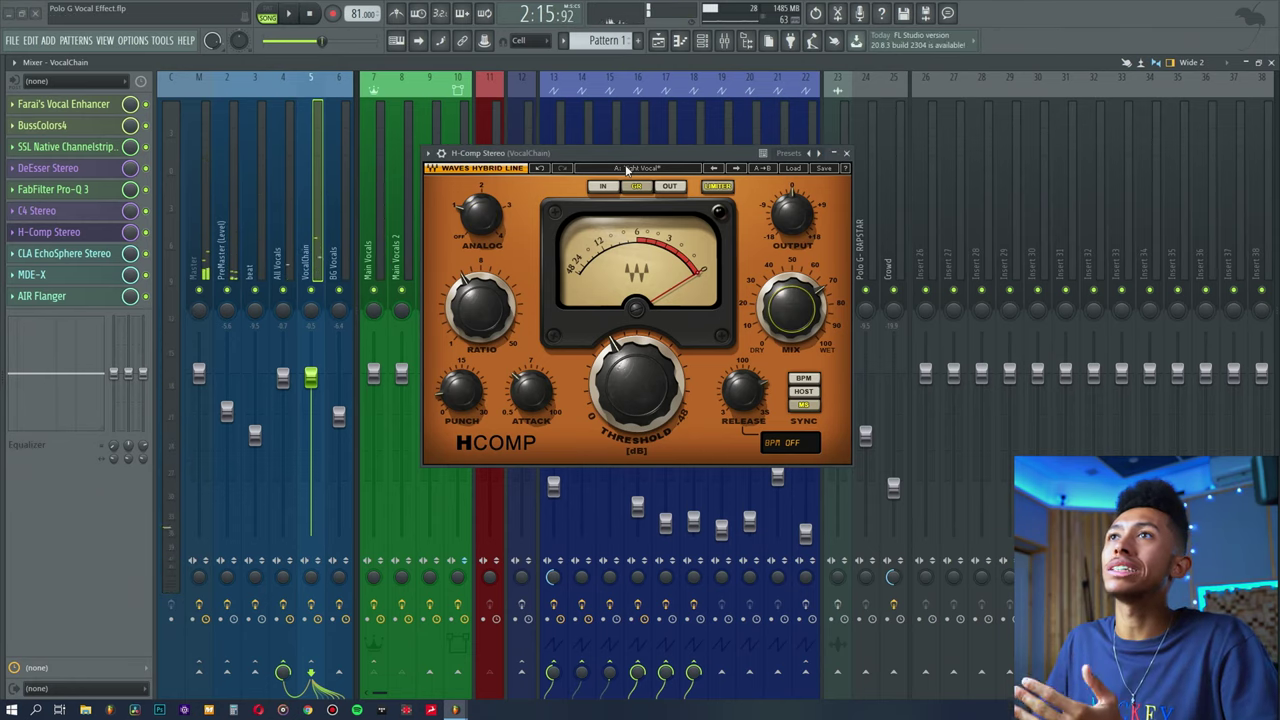
pyautogui.moveTo(809, 325)
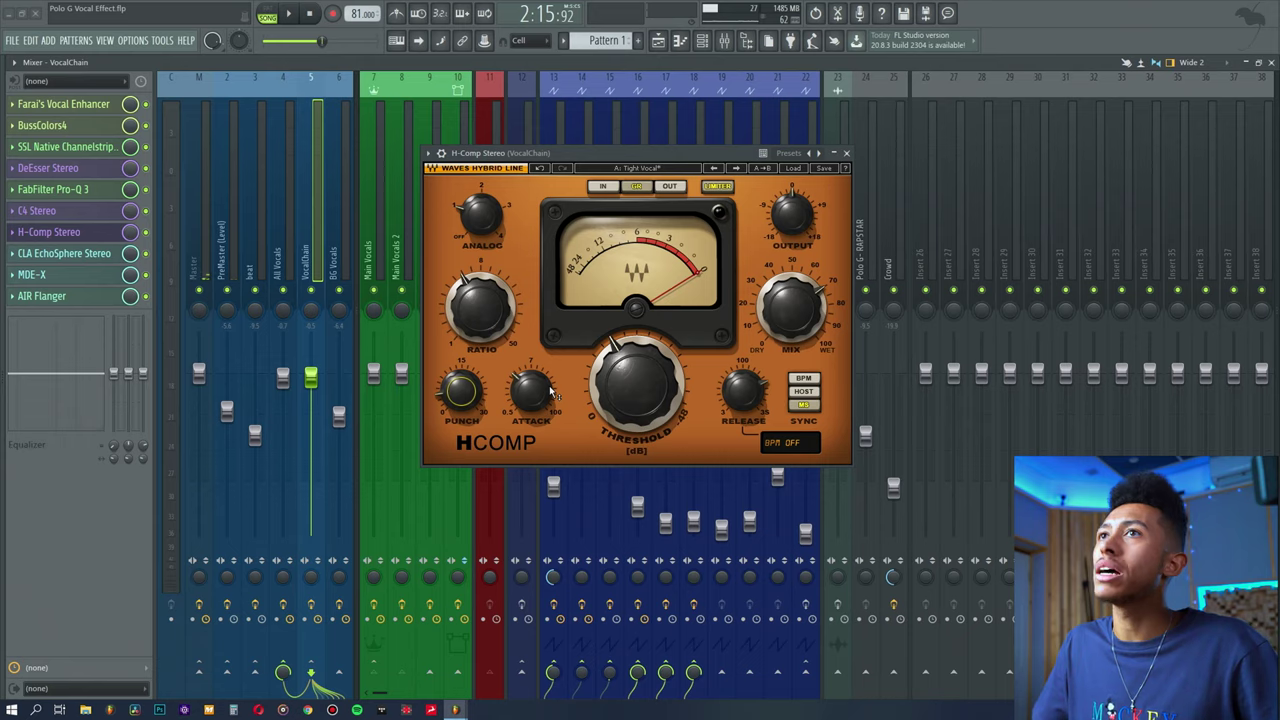
pyautogui.moveTo(551, 395)
pyautogui.moveTo(742, 392)
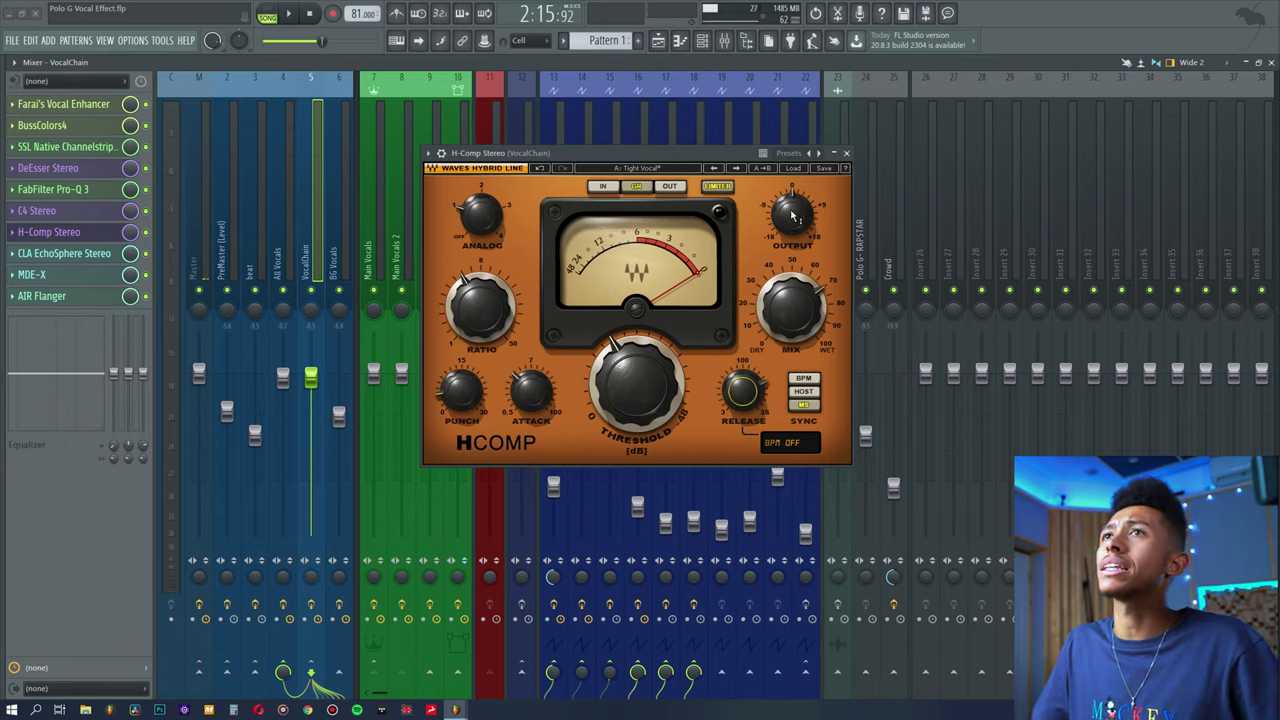
pyautogui.moveTo(795, 215)
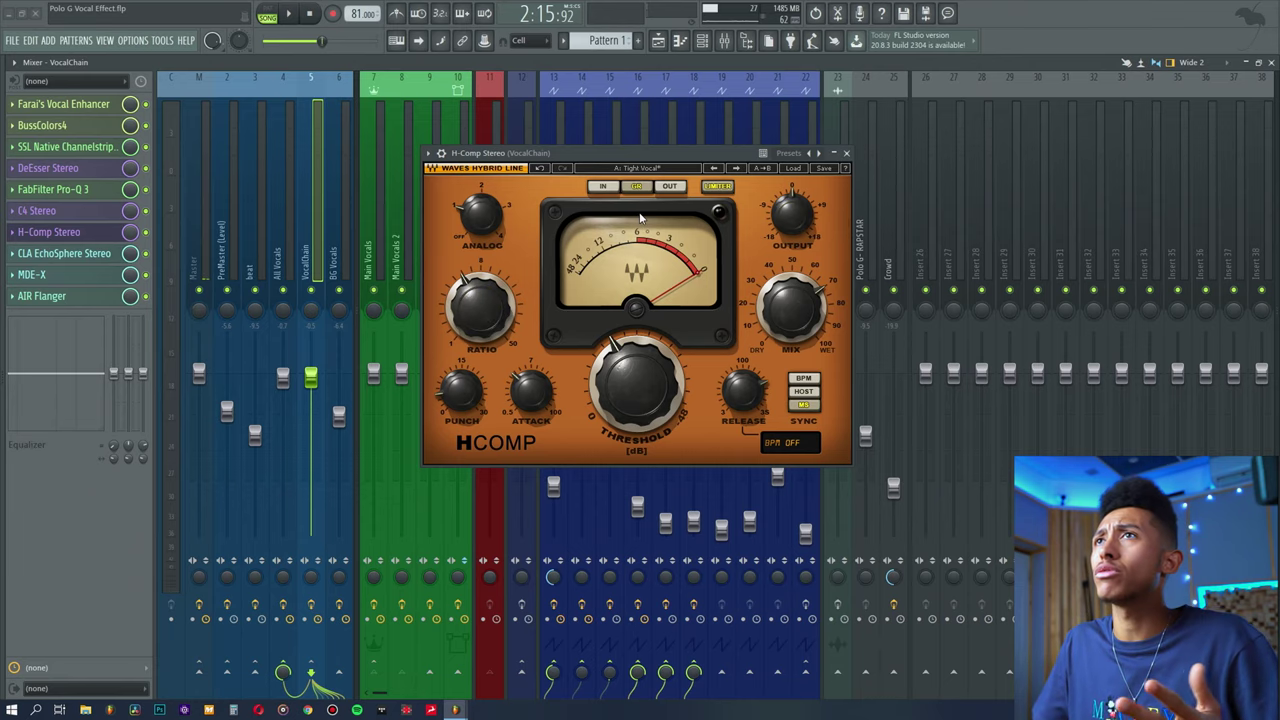
pyautogui.moveTo(636, 385)
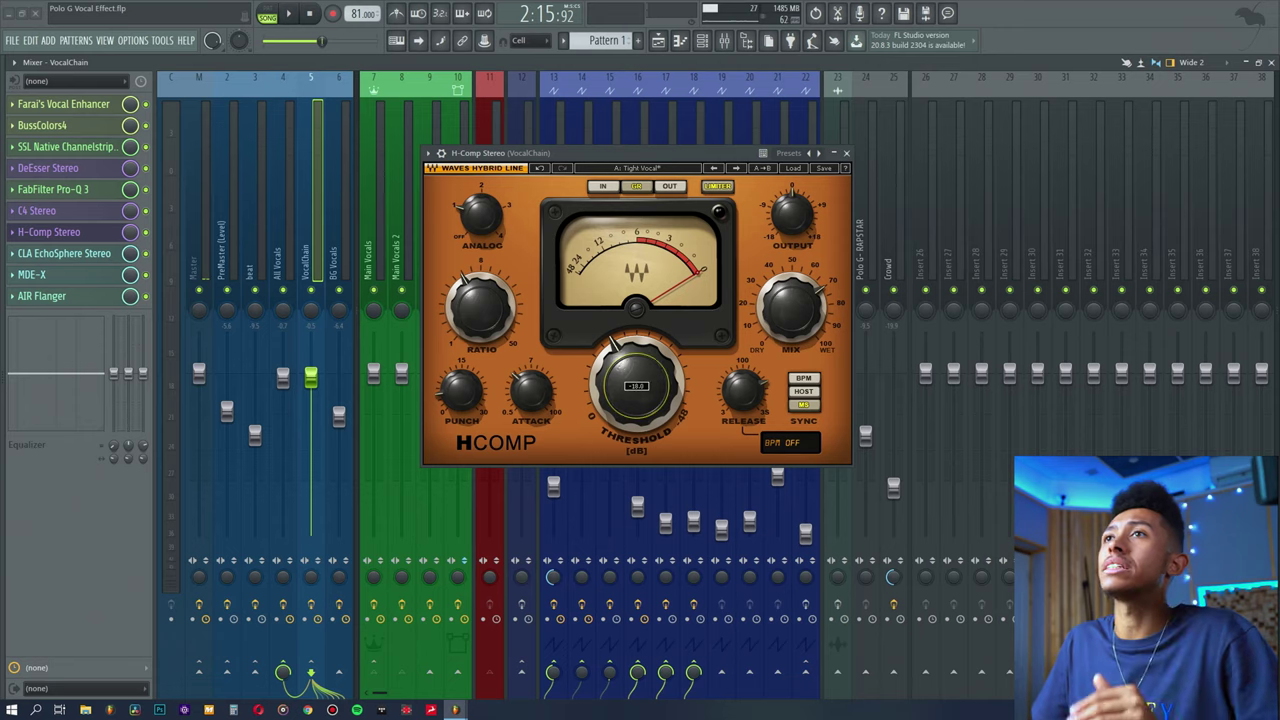
# - Close H-Comp and open the CLA EchoSphere reverb window on VocalChain
pyautogui.click(48, 232)
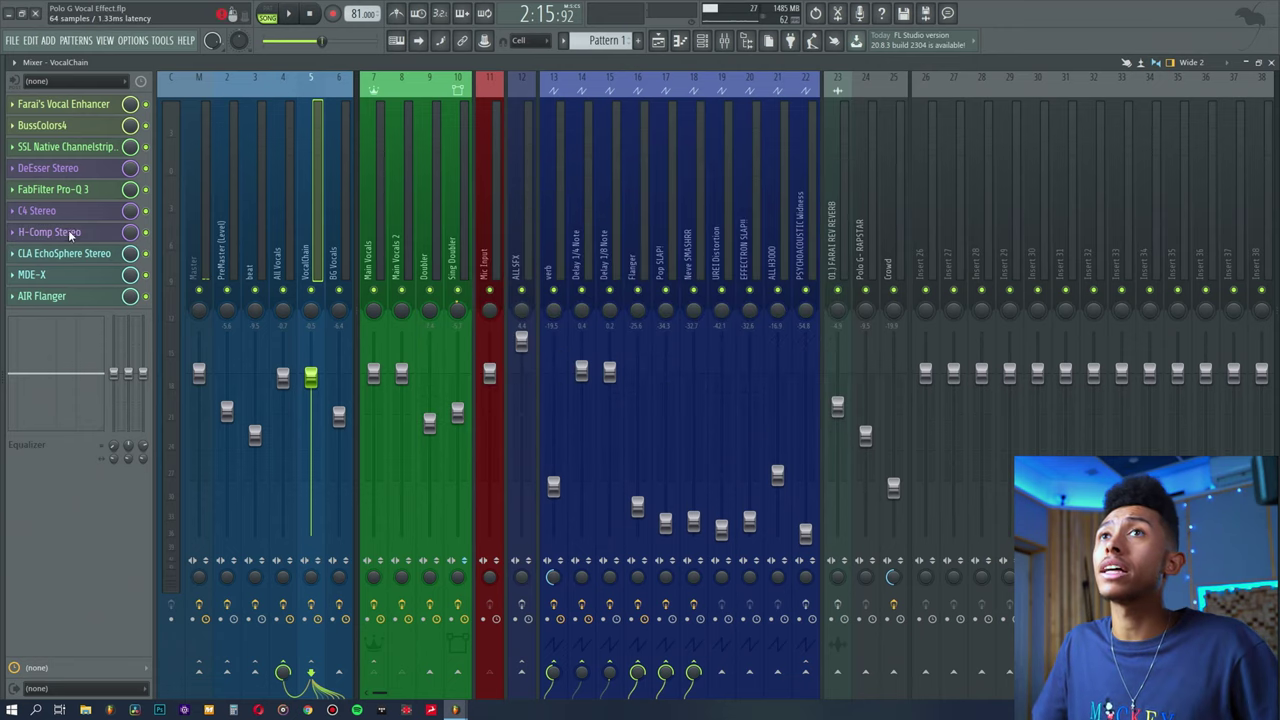
pyautogui.click(64, 253)
pyautogui.moveTo(912, 163); pyautogui.dragTo(725, 148)
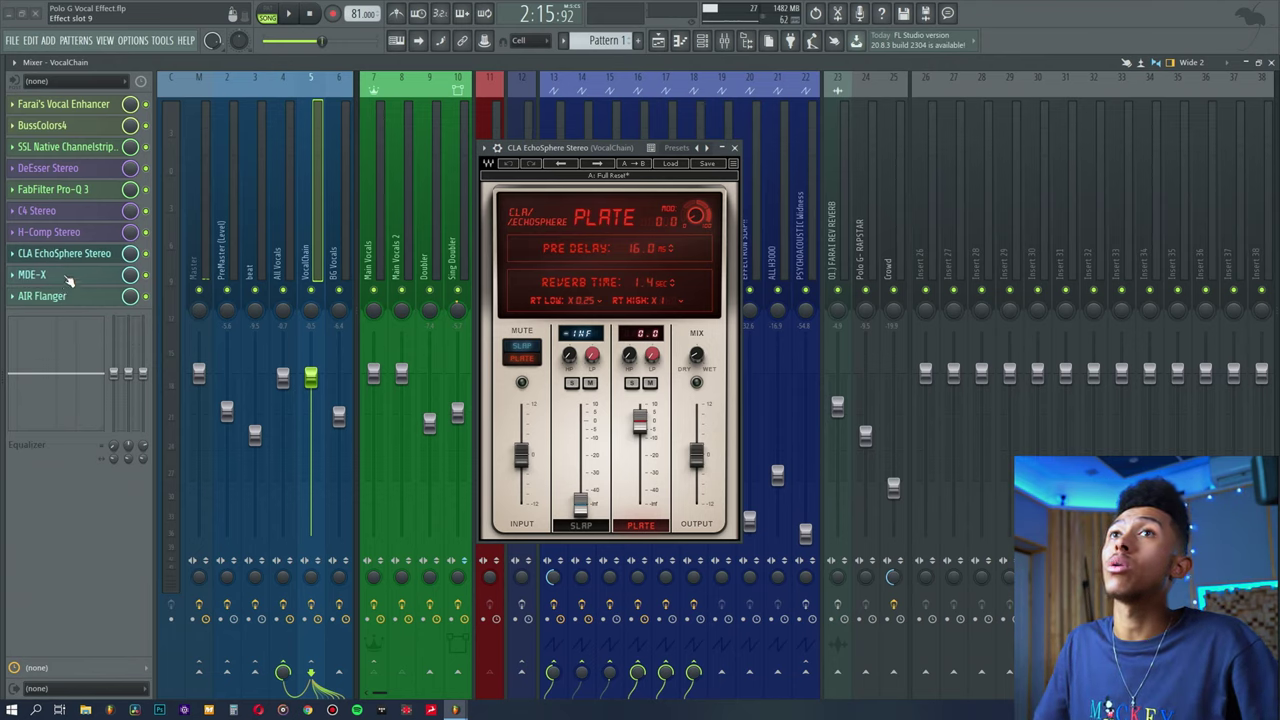
pyautogui.click(64, 253)
pyautogui.click(64, 253)
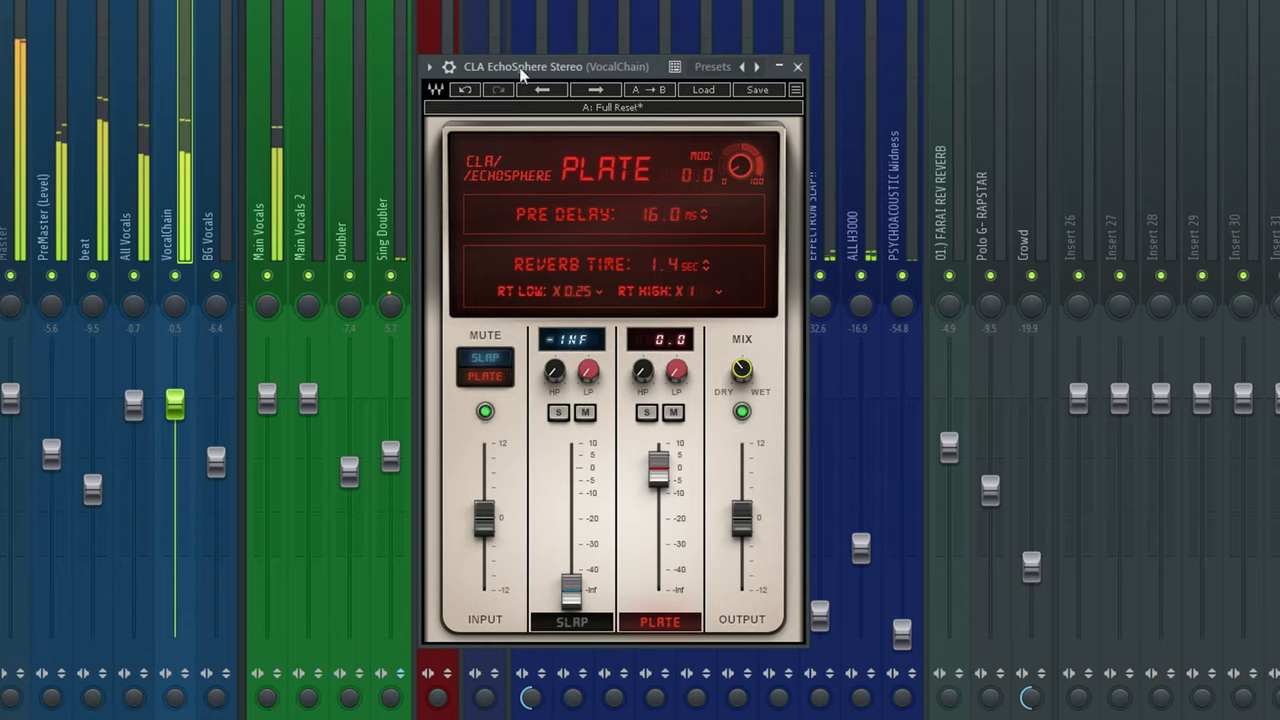
# - Try a slightly higher reverb wet mix, revert Mix to 7.0, and close EchoSphere
pyautogui.click(464, 90)
pyautogui.moveTo(742, 371); pyautogui.dragTo(742, 355)
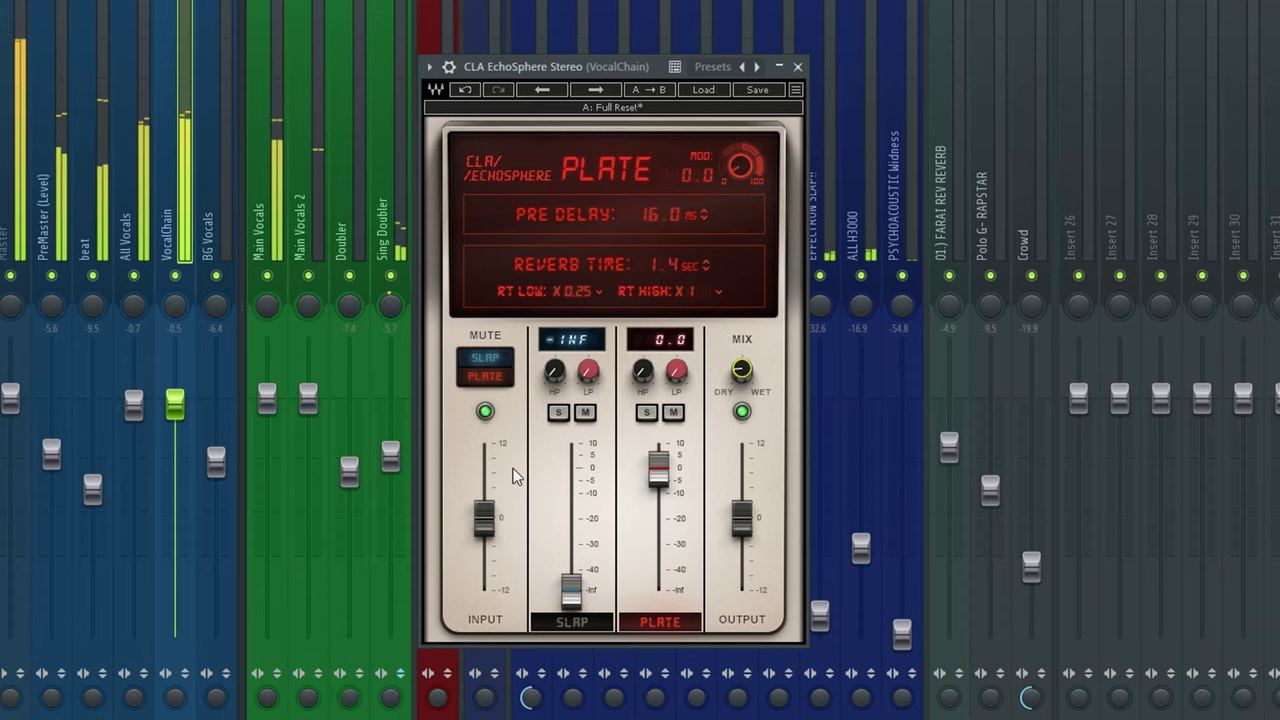
pyautogui.click(464, 90)
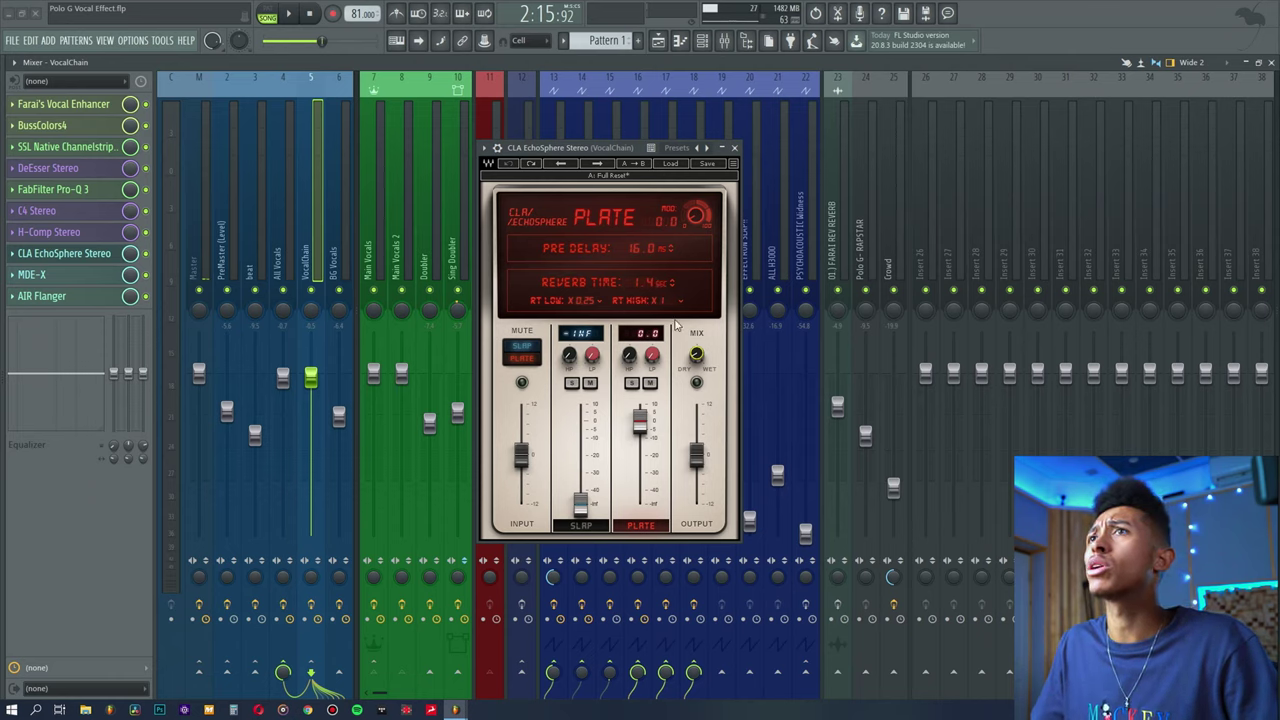
pyautogui.moveTo(701, 357)
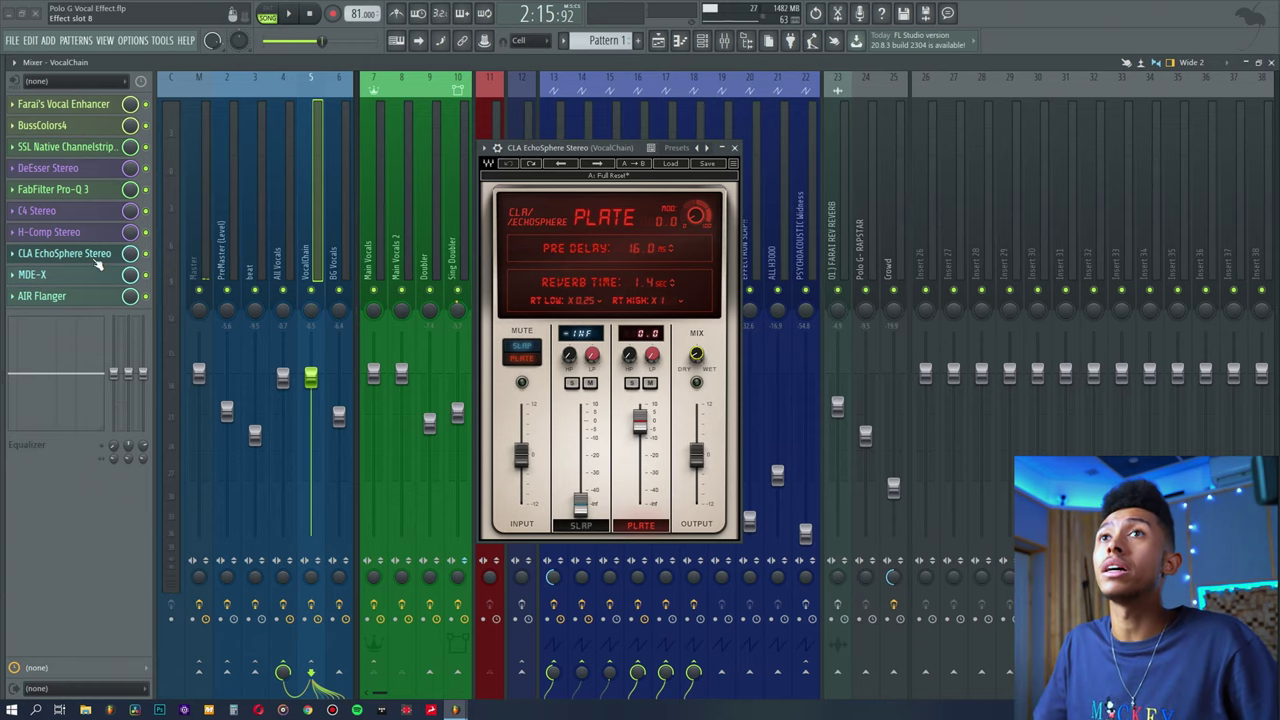
pyautogui.click(65, 253)
# - Open and arrange the KORG MDE-X and AIR Flanger windows, then close both
pyautogui.click(82, 276)
pyautogui.moveTo(700, 252); pyautogui.dragTo(545, 214)
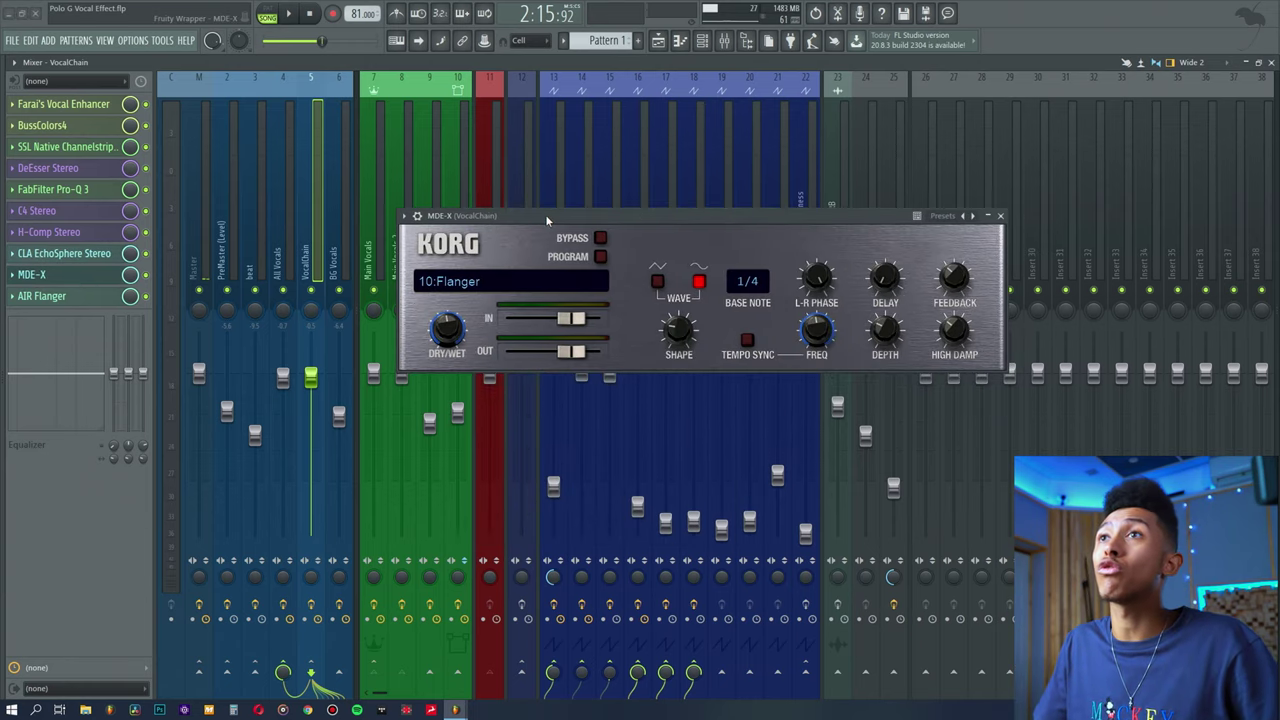
pyautogui.click(41, 296)
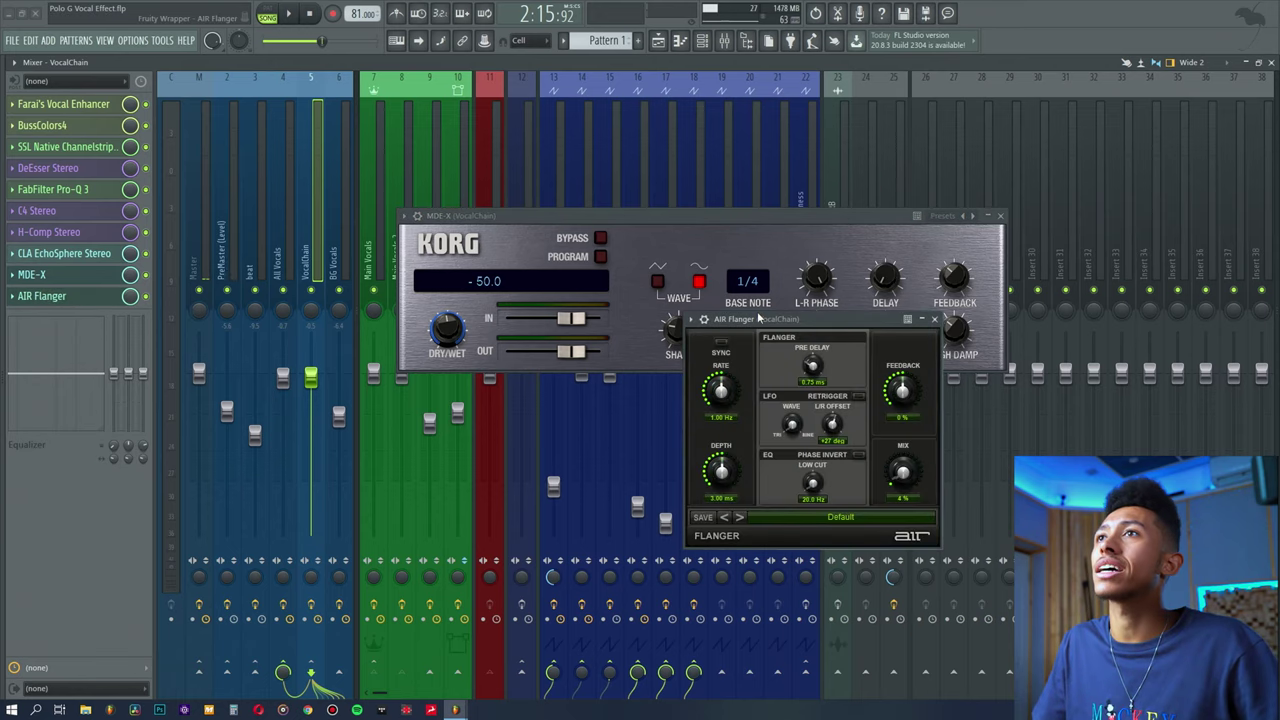
pyautogui.moveTo(740, 318); pyautogui.dragTo(603, 409)
pyautogui.moveTo(465, 335)
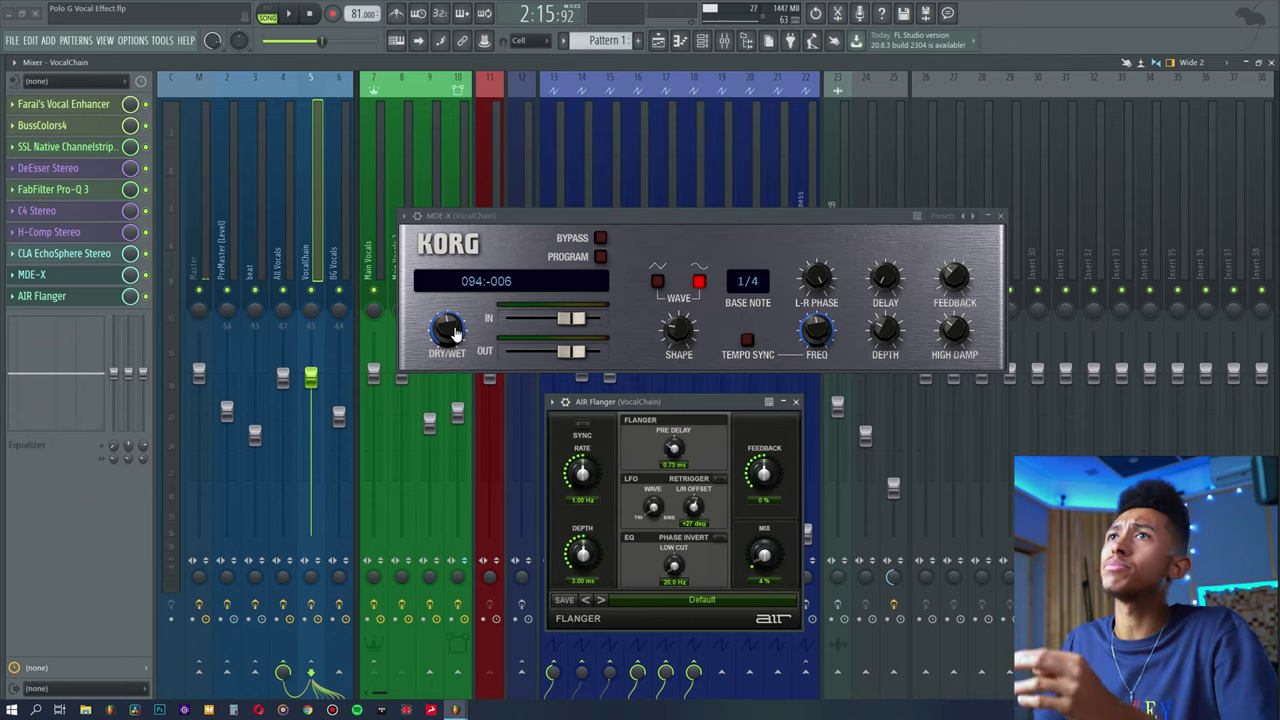
pyautogui.moveTo(578, 360)
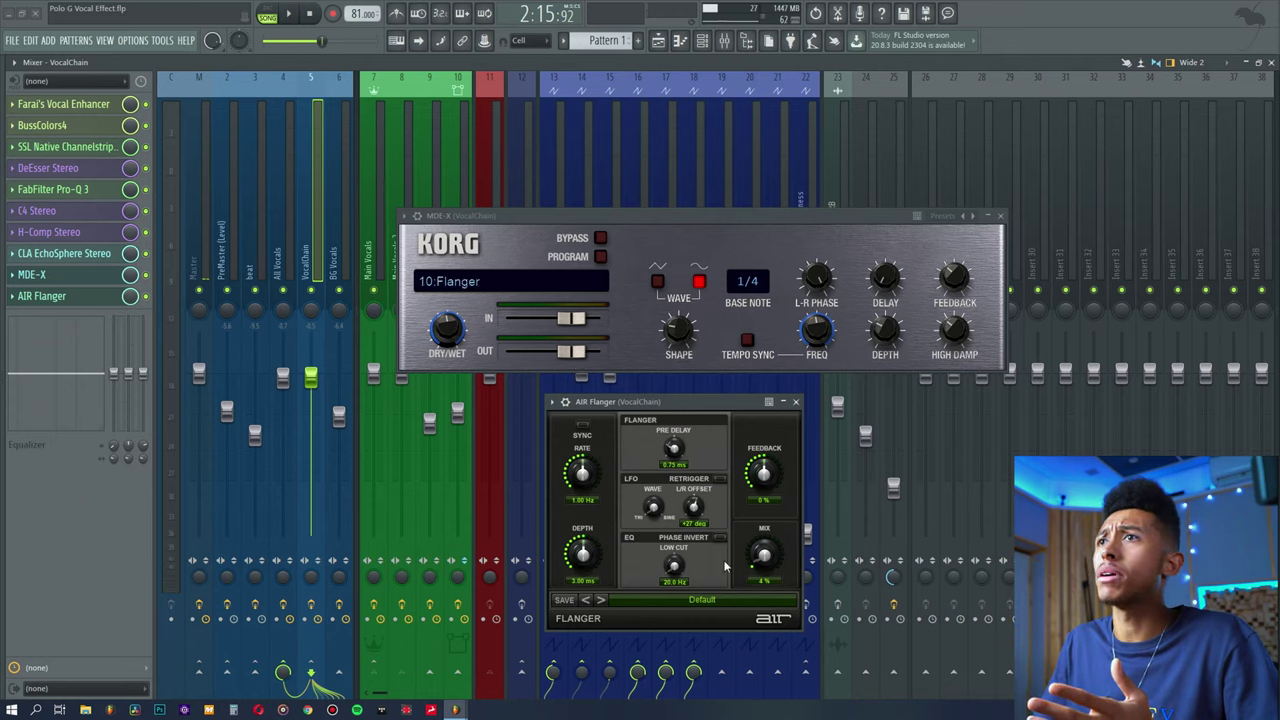
pyautogui.click(95, 275)
pyautogui.click(90, 297)
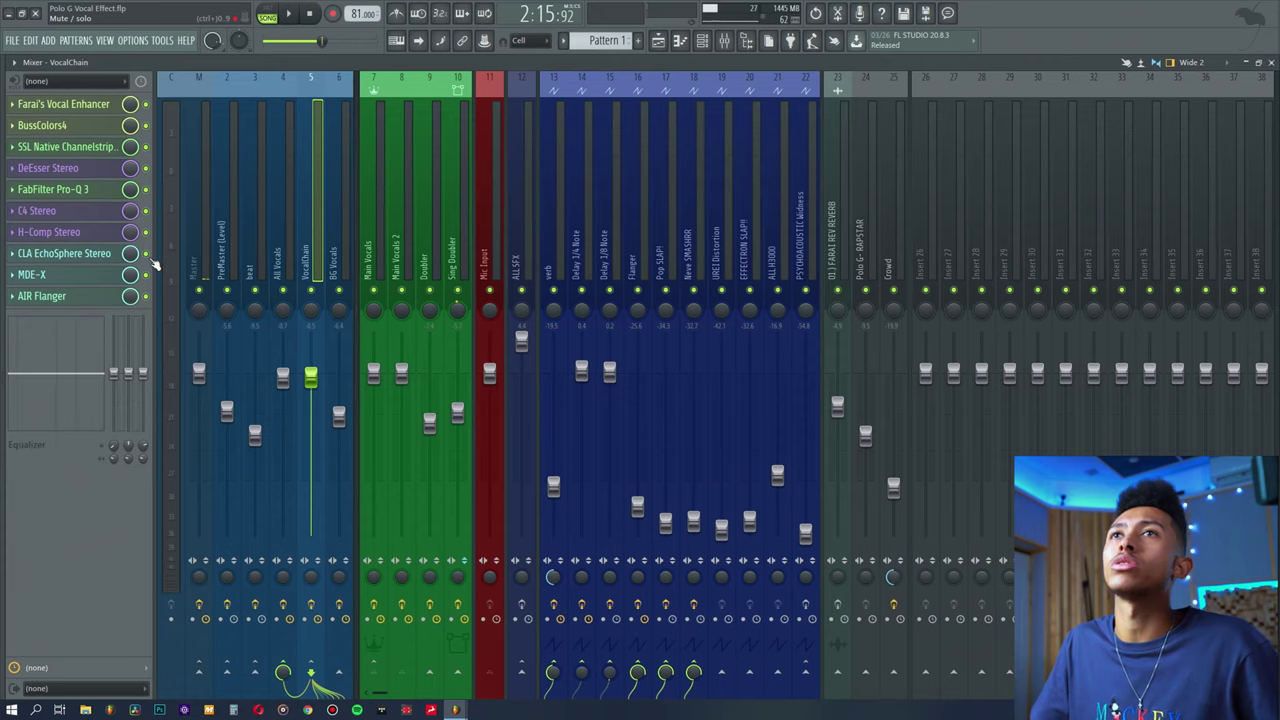
pyautogui.press('space')
pyautogui.press('F5')
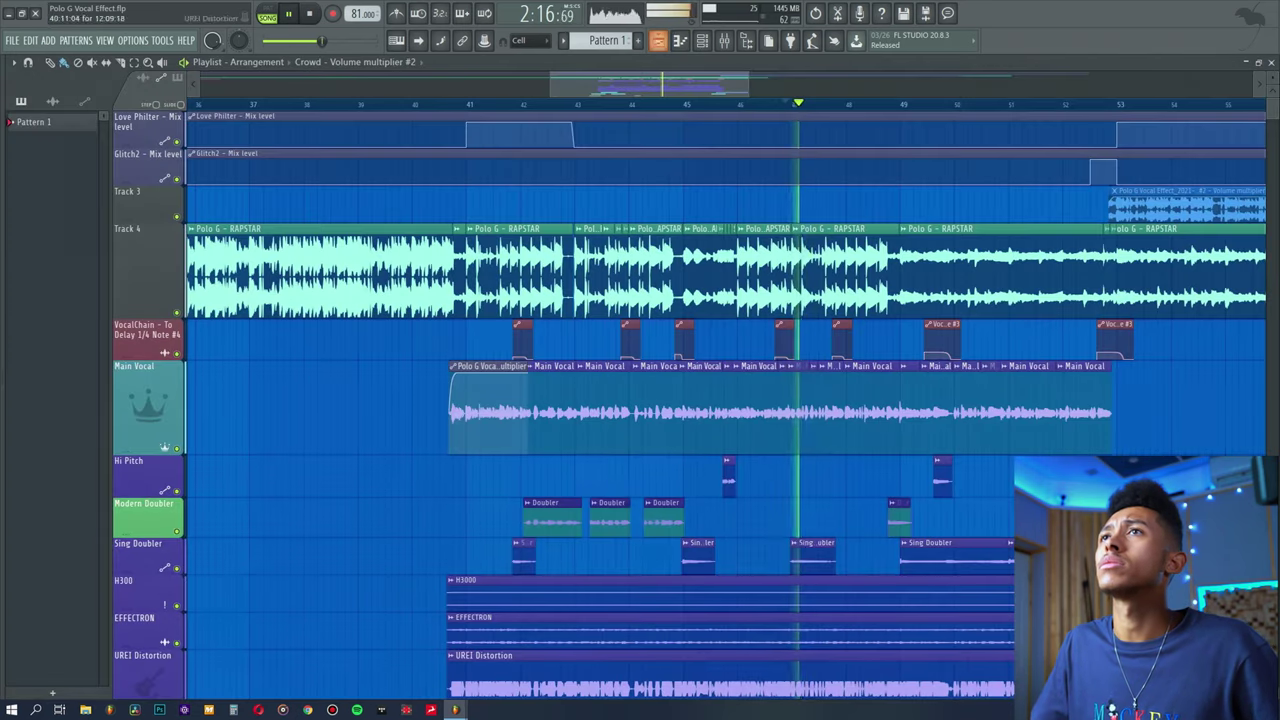
pyautogui.click(627, 103)
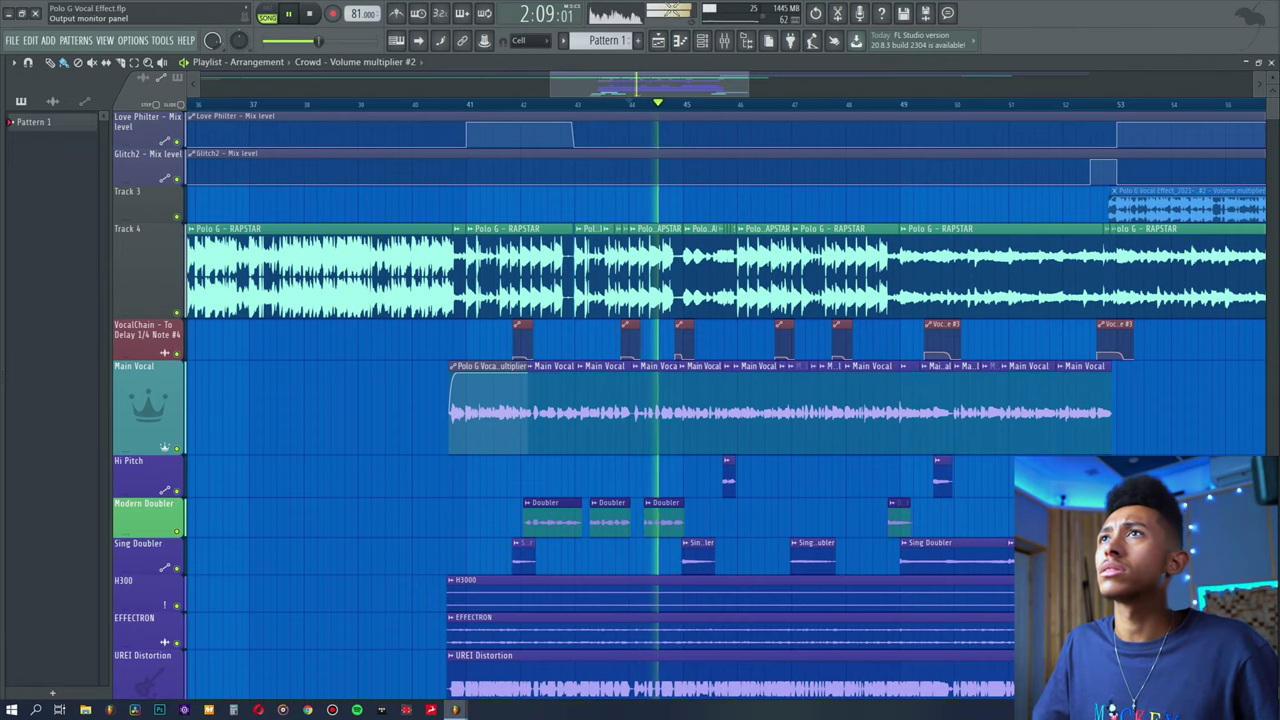
pyautogui.press('F9')
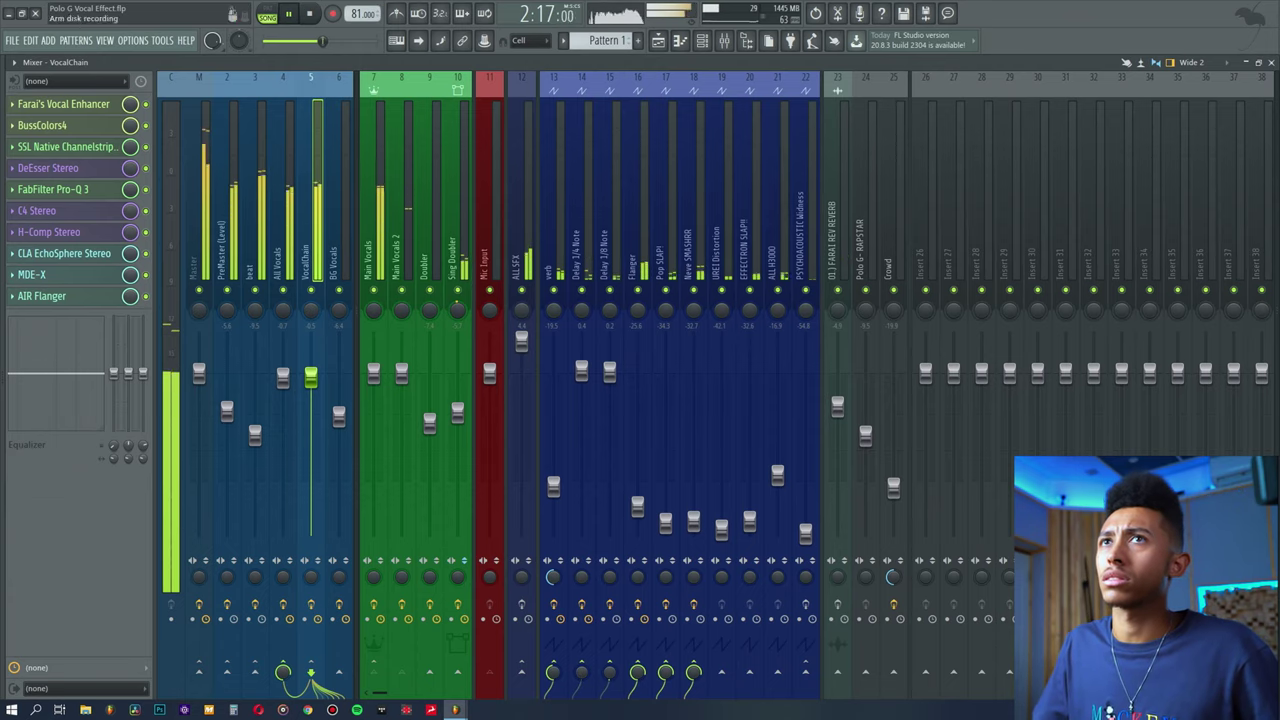
pyautogui.click(72, 275)
pyautogui.click(72, 275)
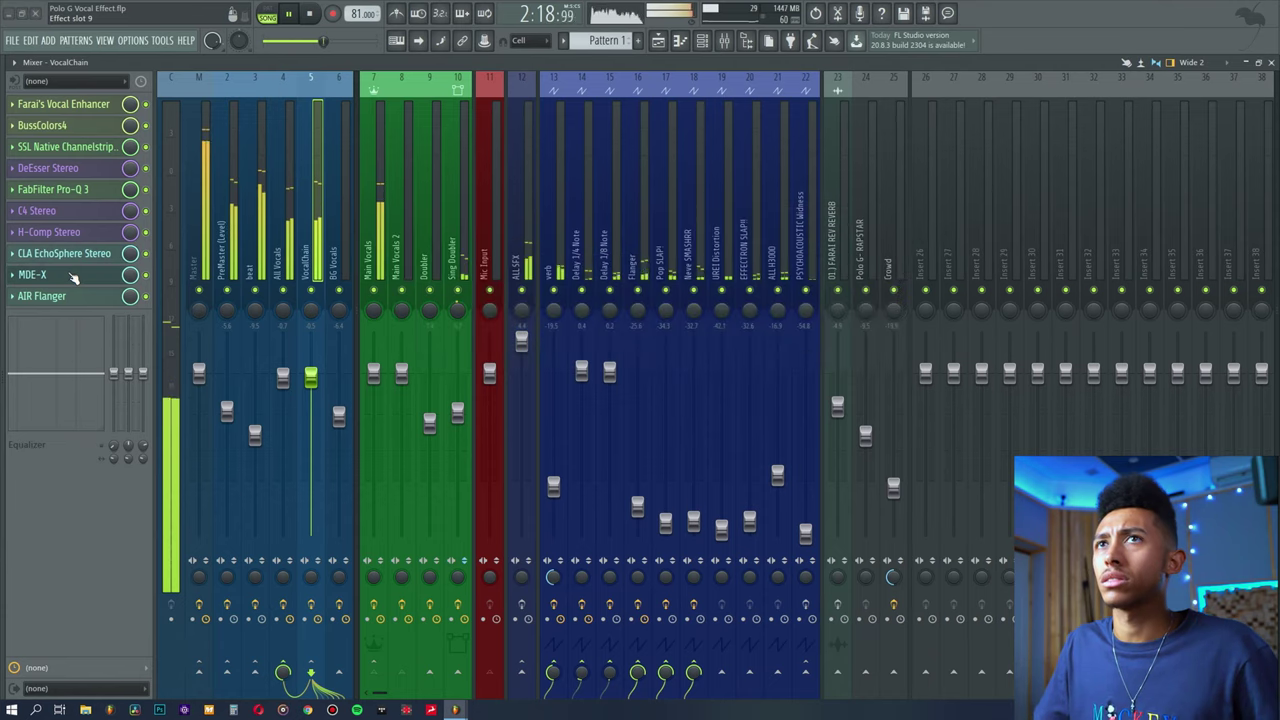
pyautogui.click(95, 253)
pyautogui.click(697, 354)
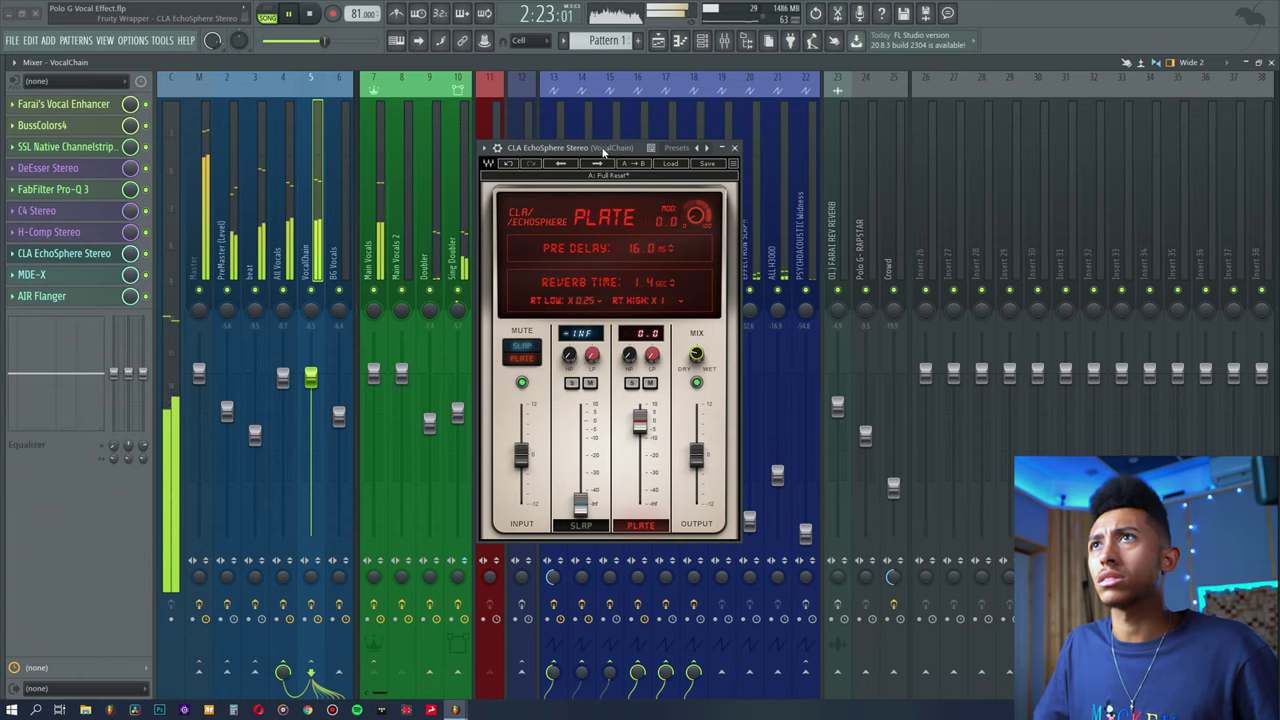
pyautogui.moveTo(602, 150); pyautogui.dragTo(602, 139)
pyautogui.press('space')
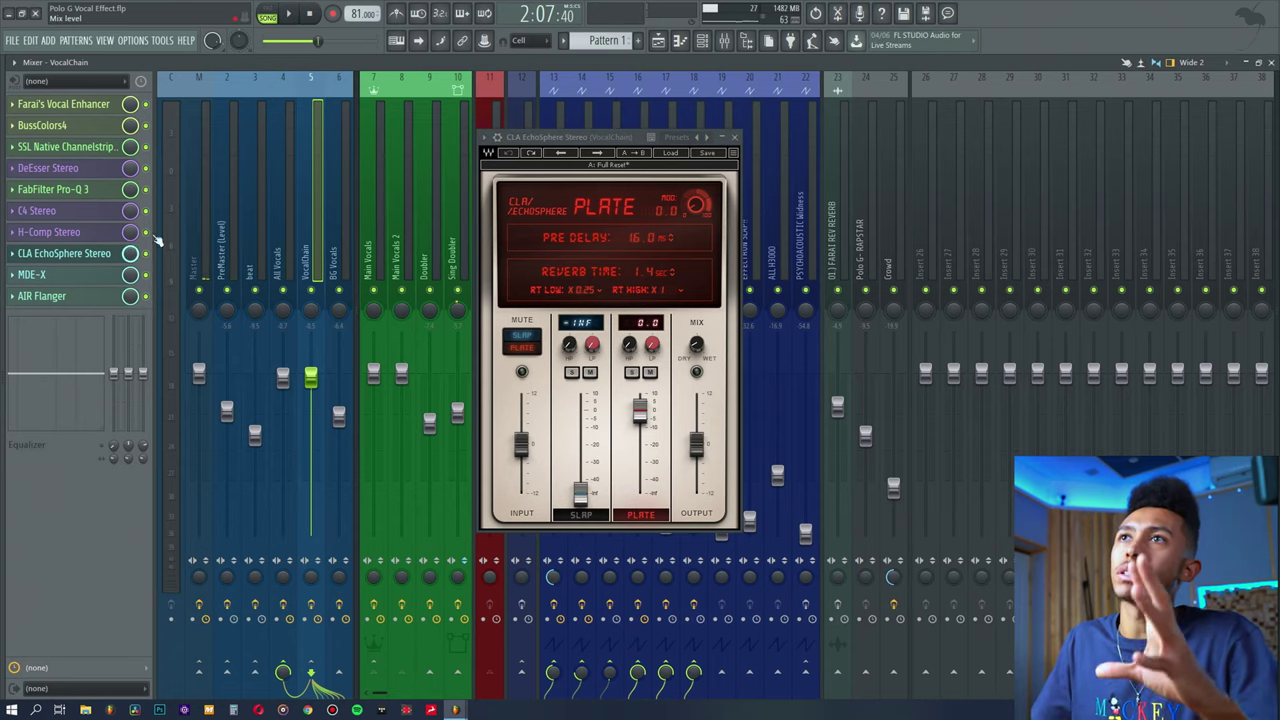
pyautogui.click(84, 255)
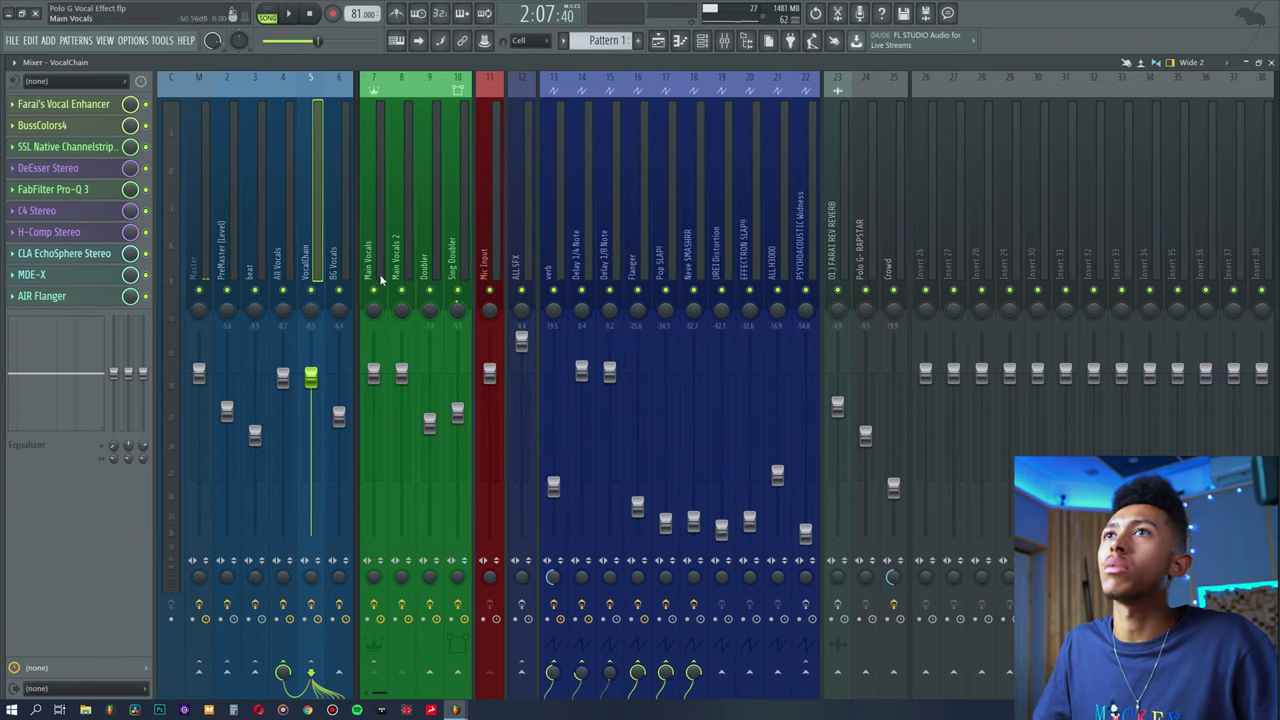
# - Show the All Vocals bus and open its SSL Bus Compressor and L1 limiter windows
pyautogui.click(276, 175)
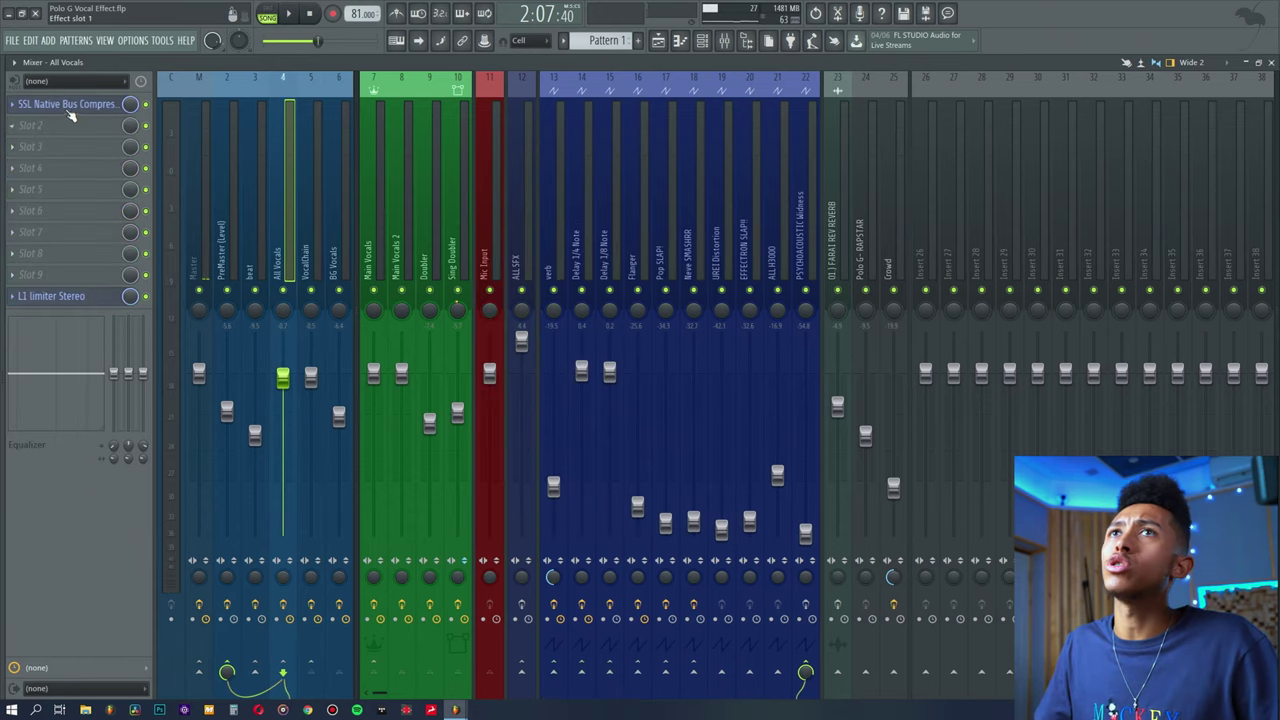
pyautogui.click(66, 104)
pyautogui.click(50, 296)
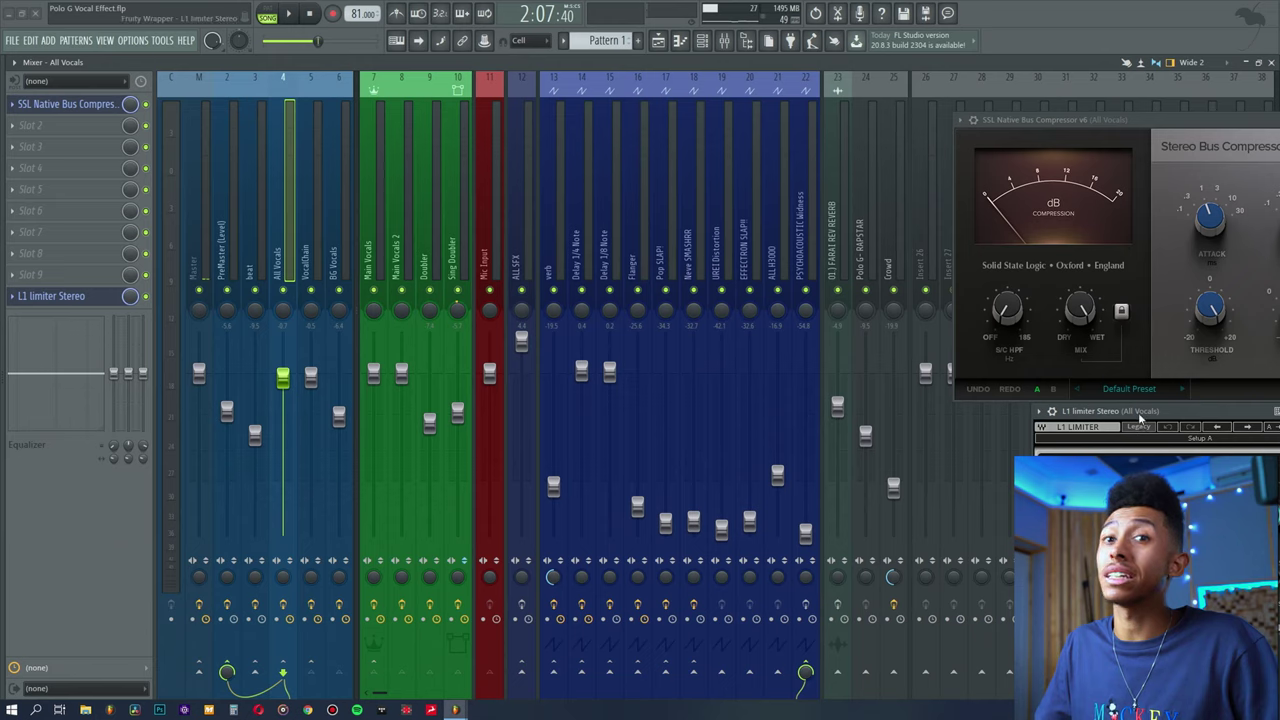
pyautogui.moveTo(1140, 413); pyautogui.dragTo(835, 457)
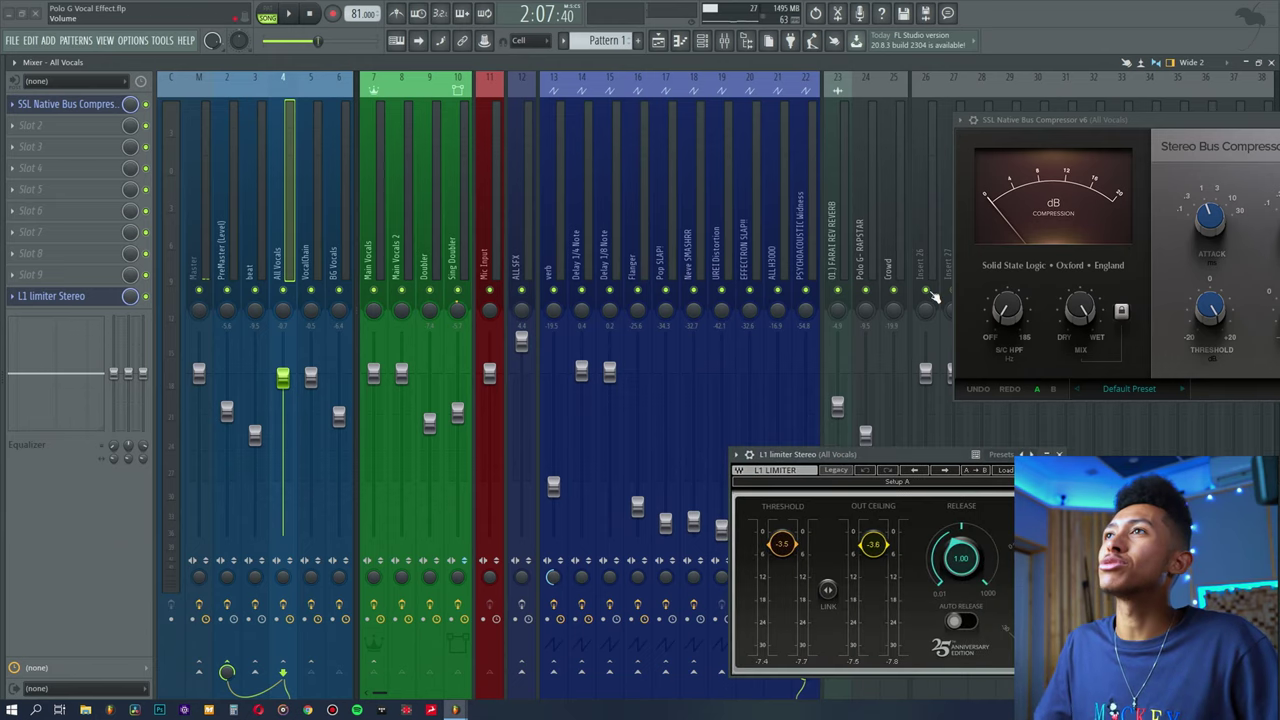
pyautogui.moveTo(1083, 125); pyautogui.dragTo(788, 130)
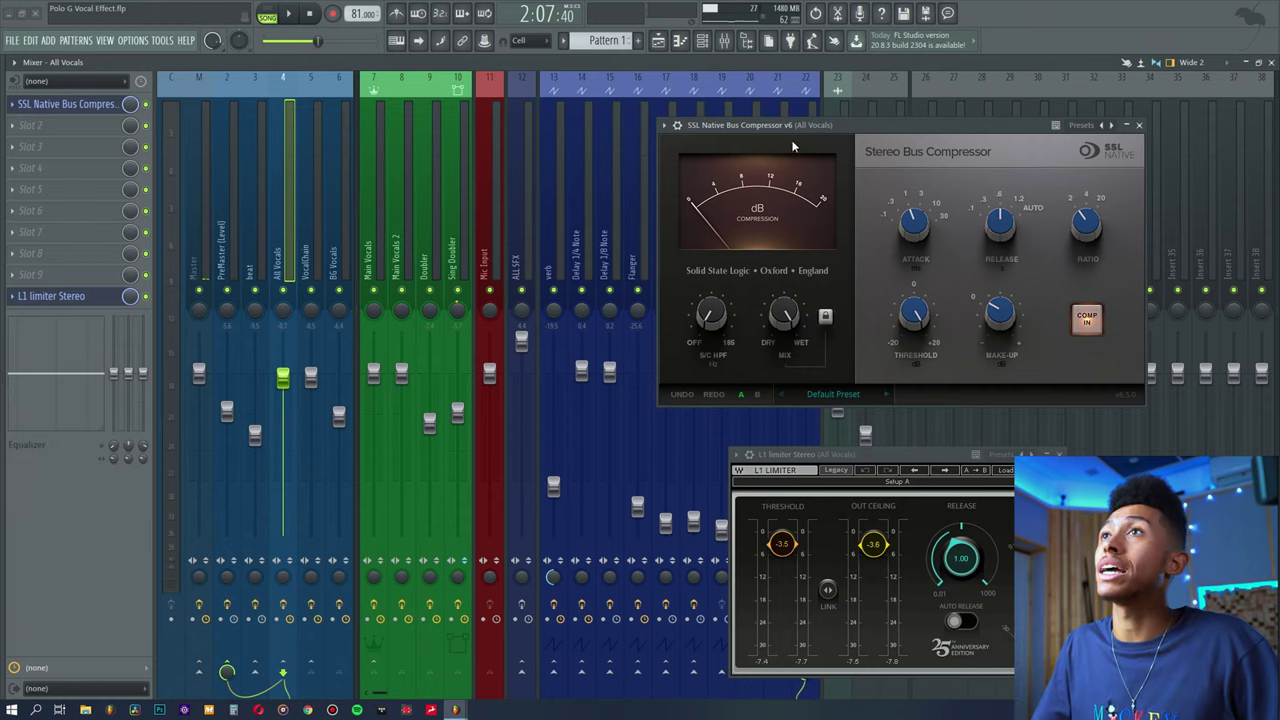
pyautogui.moveTo(793, 127); pyautogui.dragTo(793, 118)
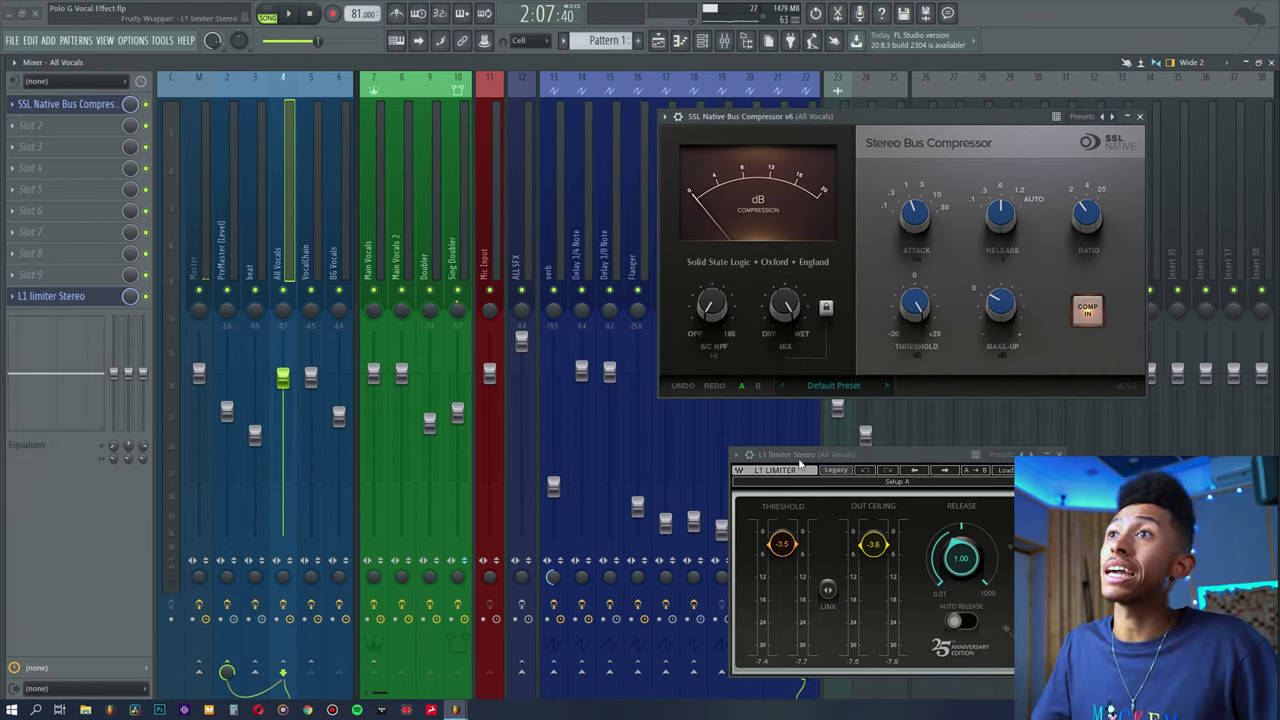
pyautogui.moveTo(802, 455); pyautogui.dragTo(797, 419)
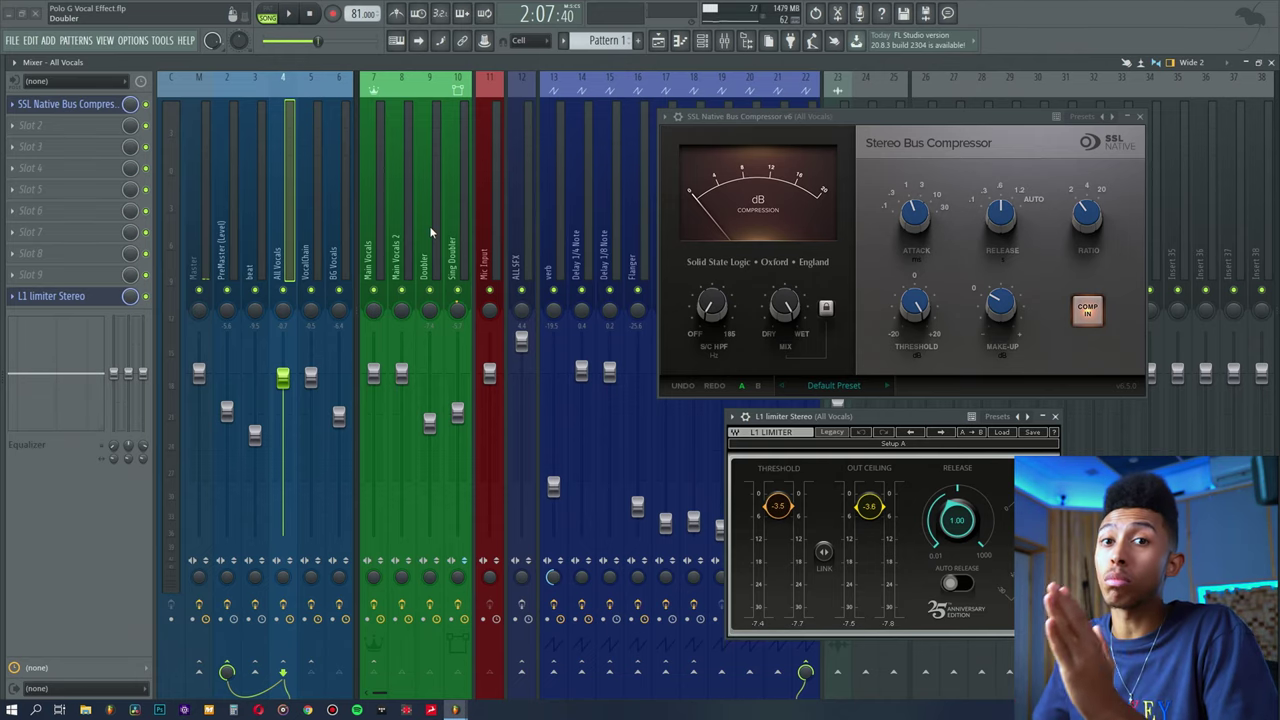
# - Play the vocal bus through both processors, then close the L1 and SSL windows
pyautogui.click(738, 136)
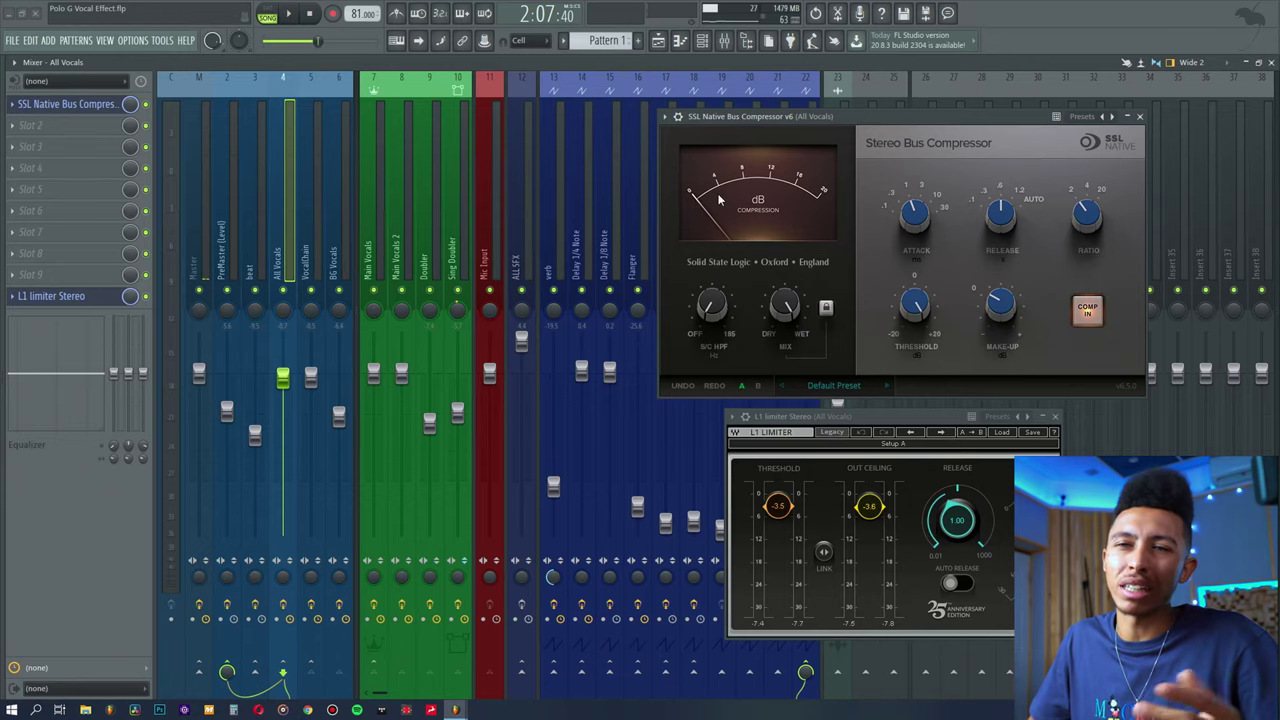
pyautogui.press('space')
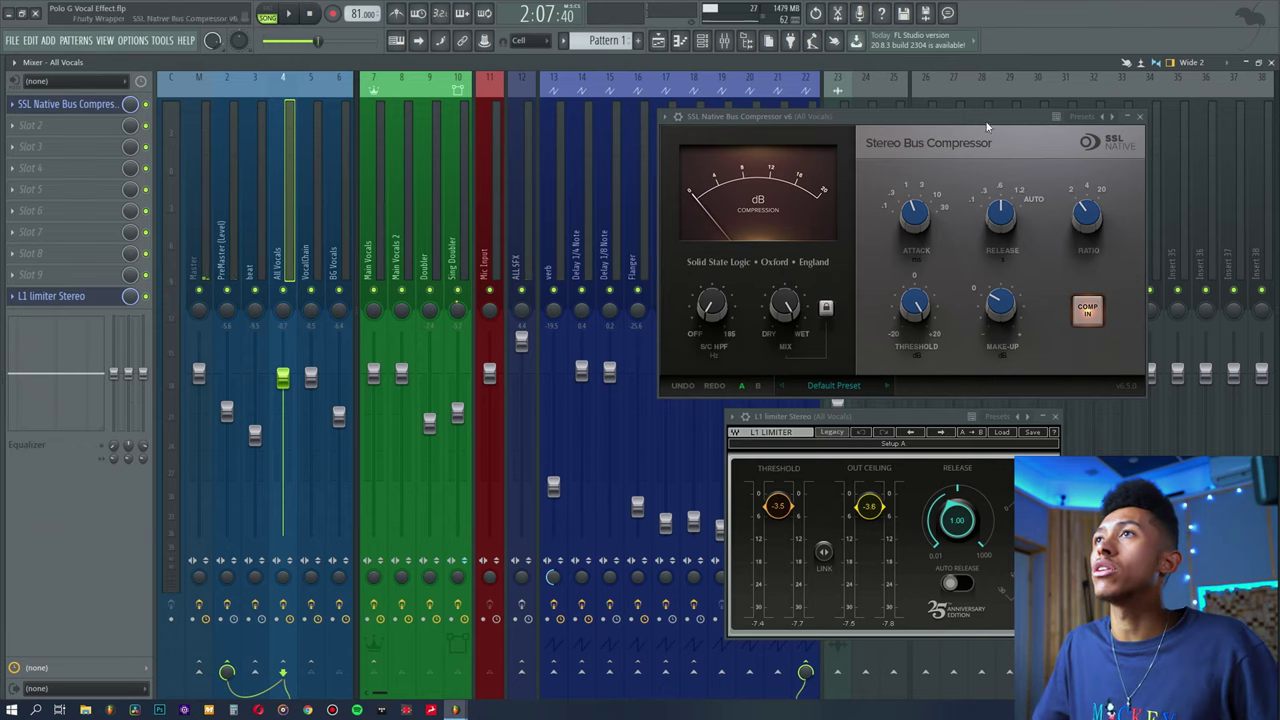
pyautogui.moveTo(962, 117); pyautogui.dragTo(916, 96)
pyautogui.moveTo(907, 416); pyautogui.dragTo(876, 403)
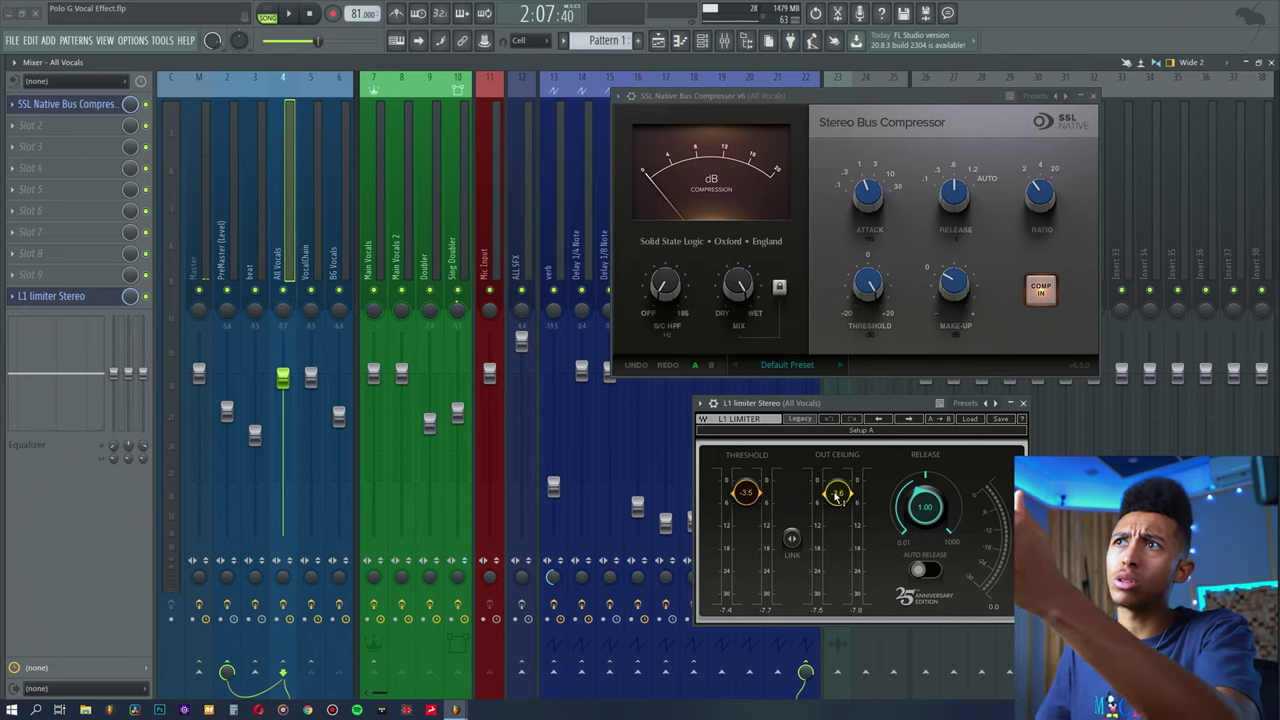
pyautogui.click(1023, 403)
pyautogui.click(1093, 95)
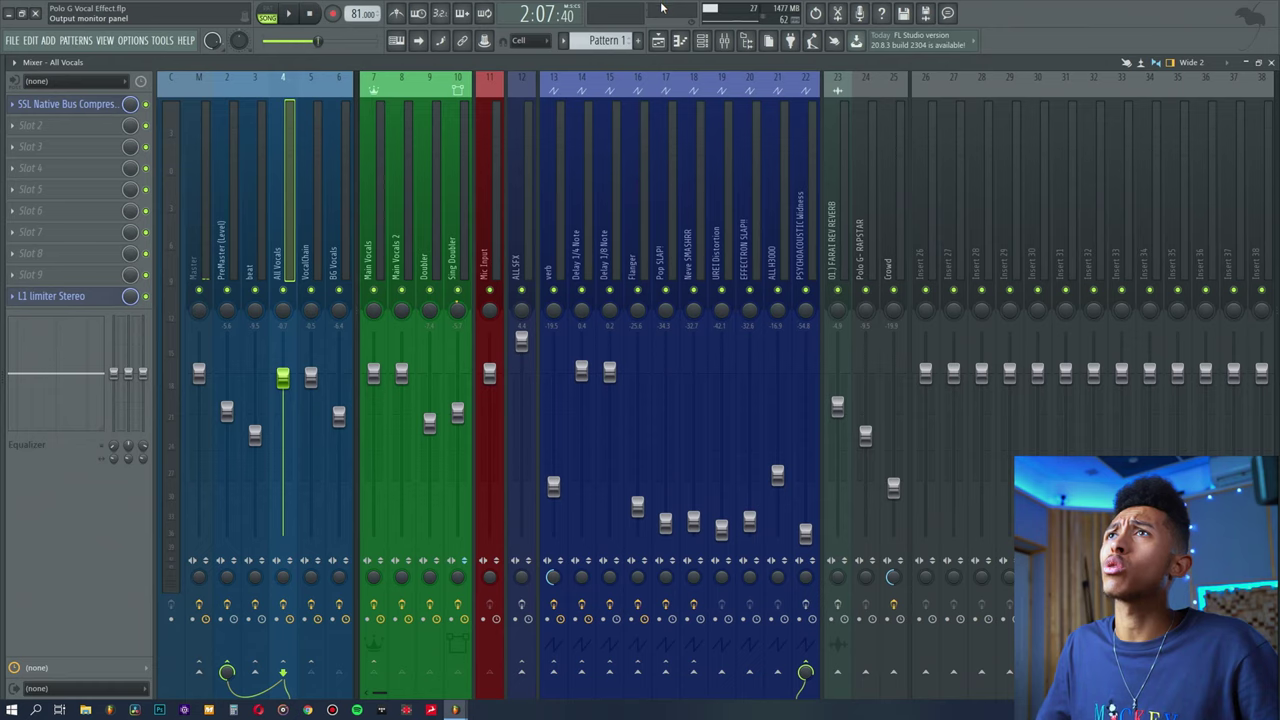
# - Solo the Modern Doubler track and play it back from the chosen song position
pyautogui.click(658, 40)
pyautogui.scroll(-2, 757, 286)
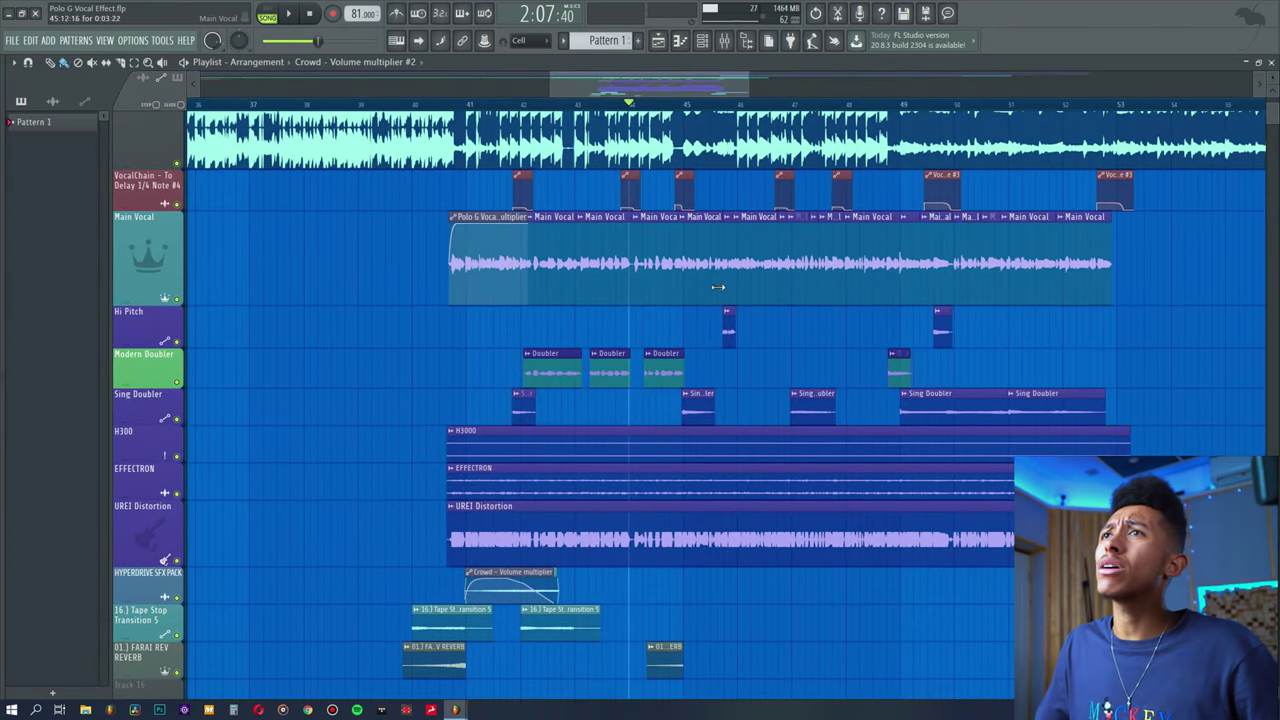
pyautogui.click(636, 104)
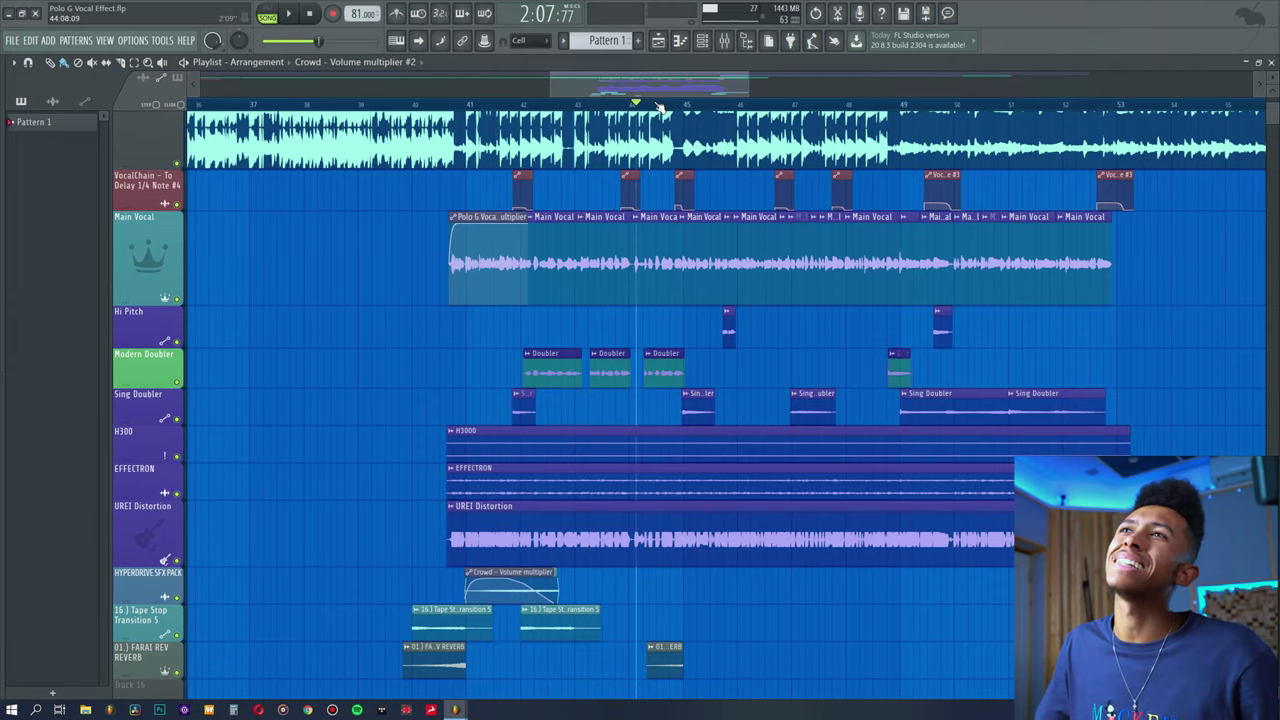
pyautogui.scroll(5, 660, 107)
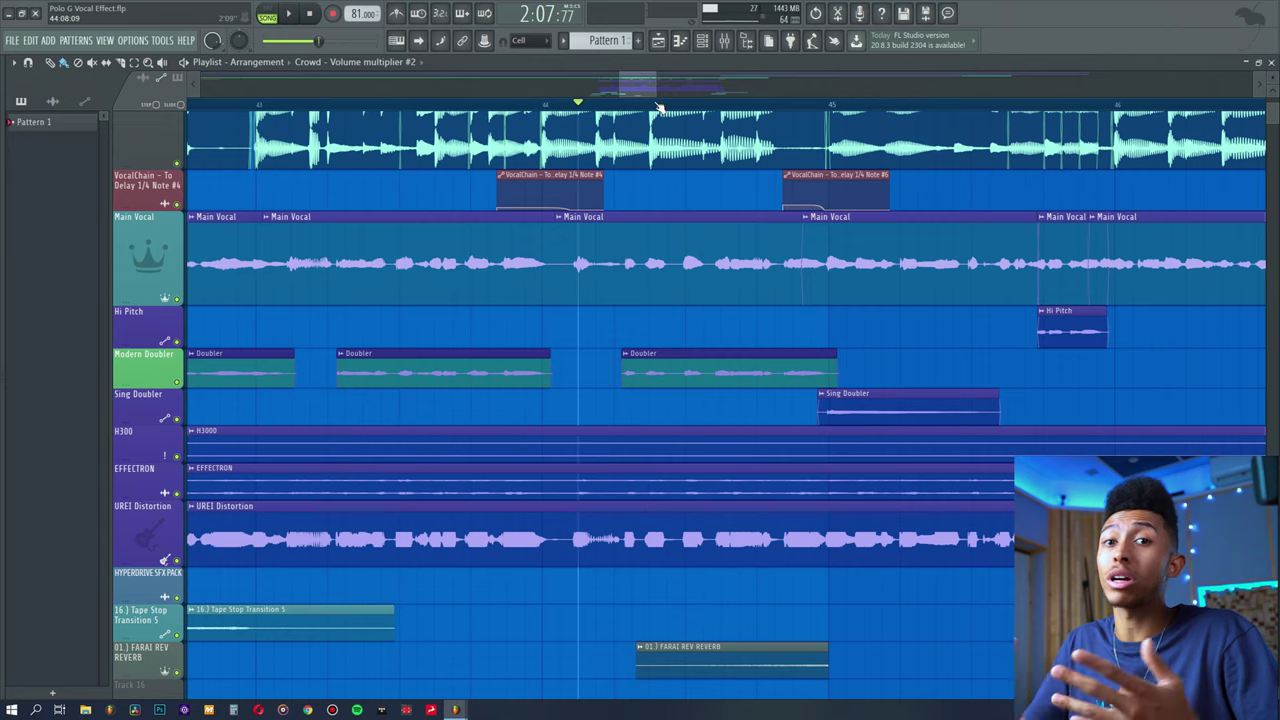
pyautogui.keyDown('ctrl'); pyautogui.click(177, 383); pyautogui.keyUp('ctrl')
pyautogui.press('space')
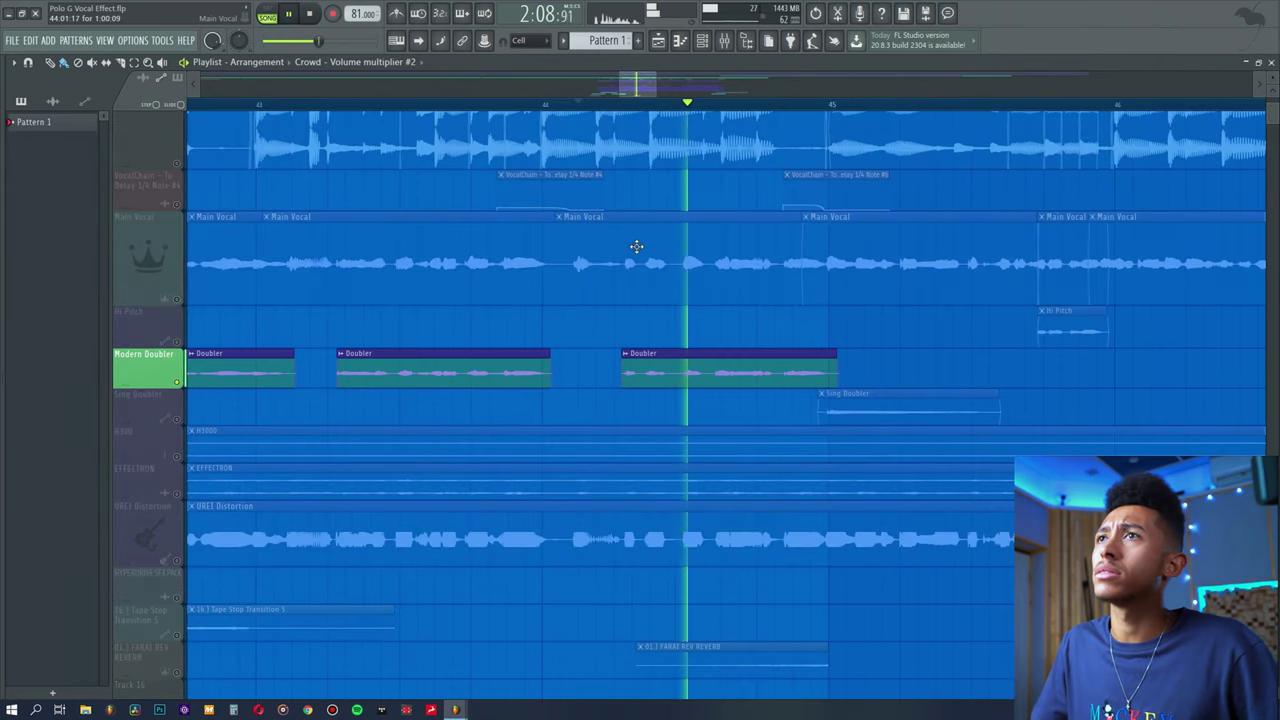
pyautogui.click(337, 106)
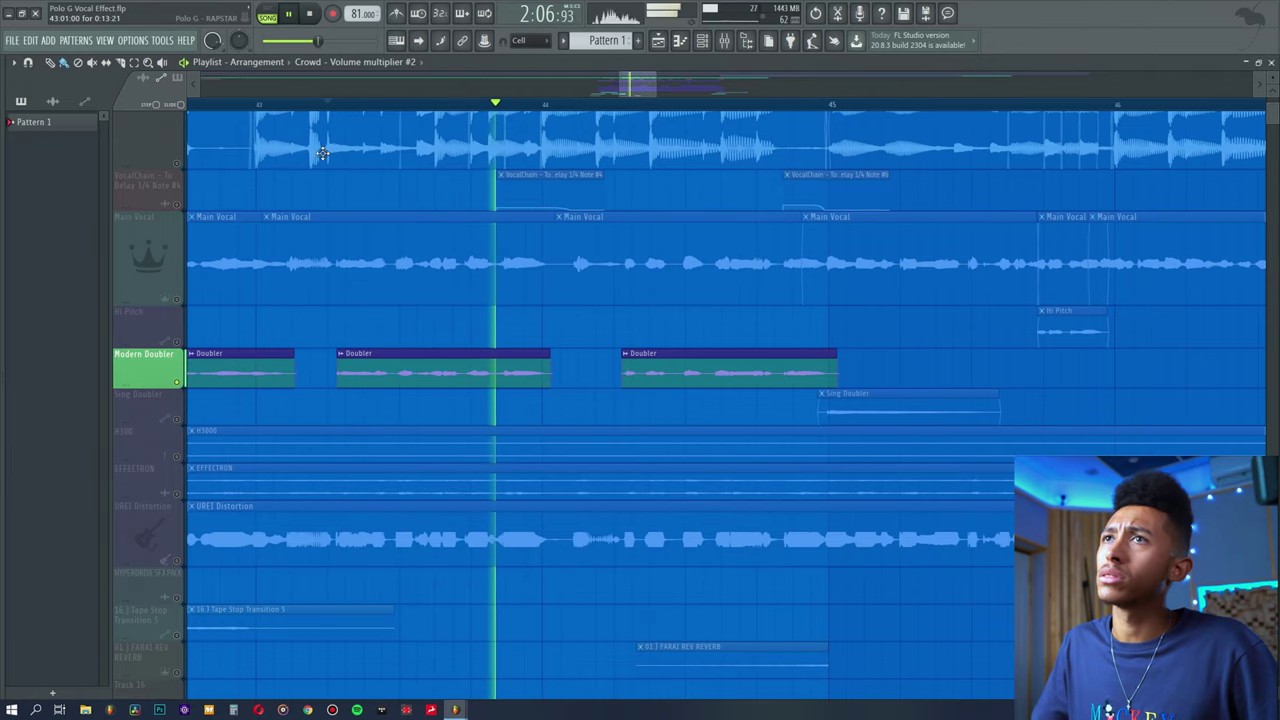
pyautogui.press('space')
# - Unsolo Modern Doubler, audition a louder Doubler insert in the mixer, then undo it
pyautogui.scroll(-4, 467, 111)
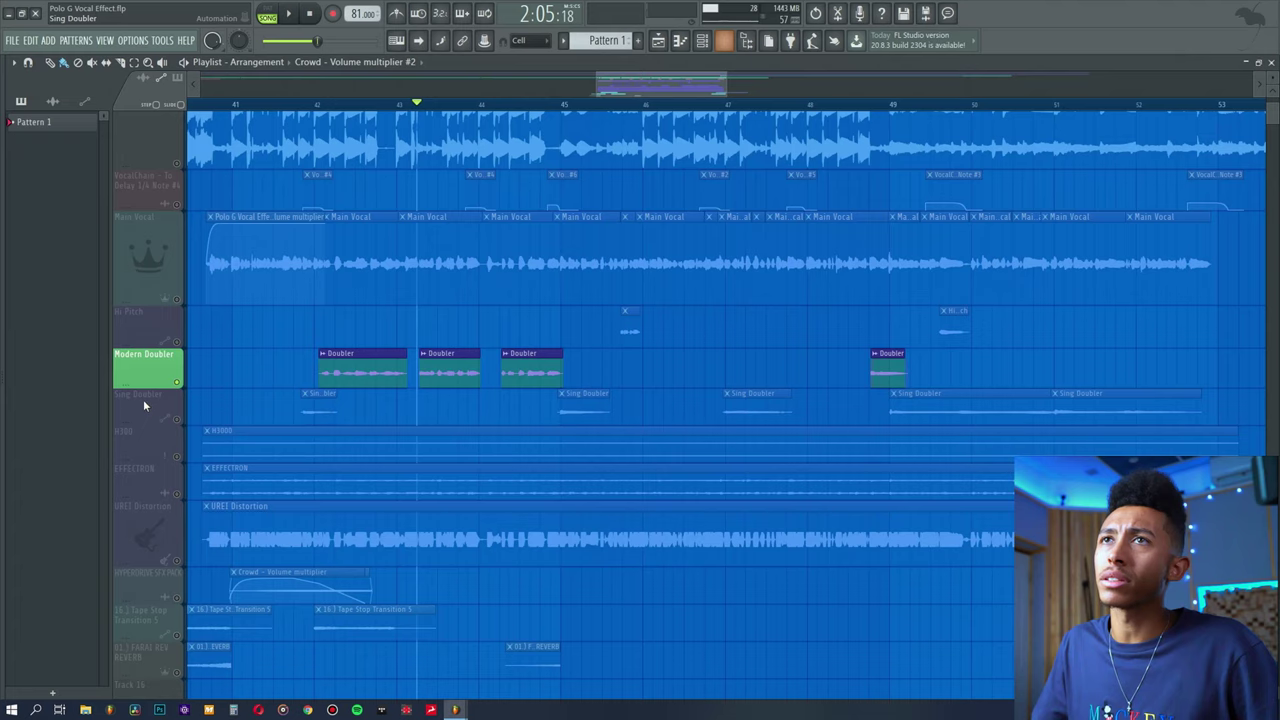
pyautogui.rightClick(177, 383)
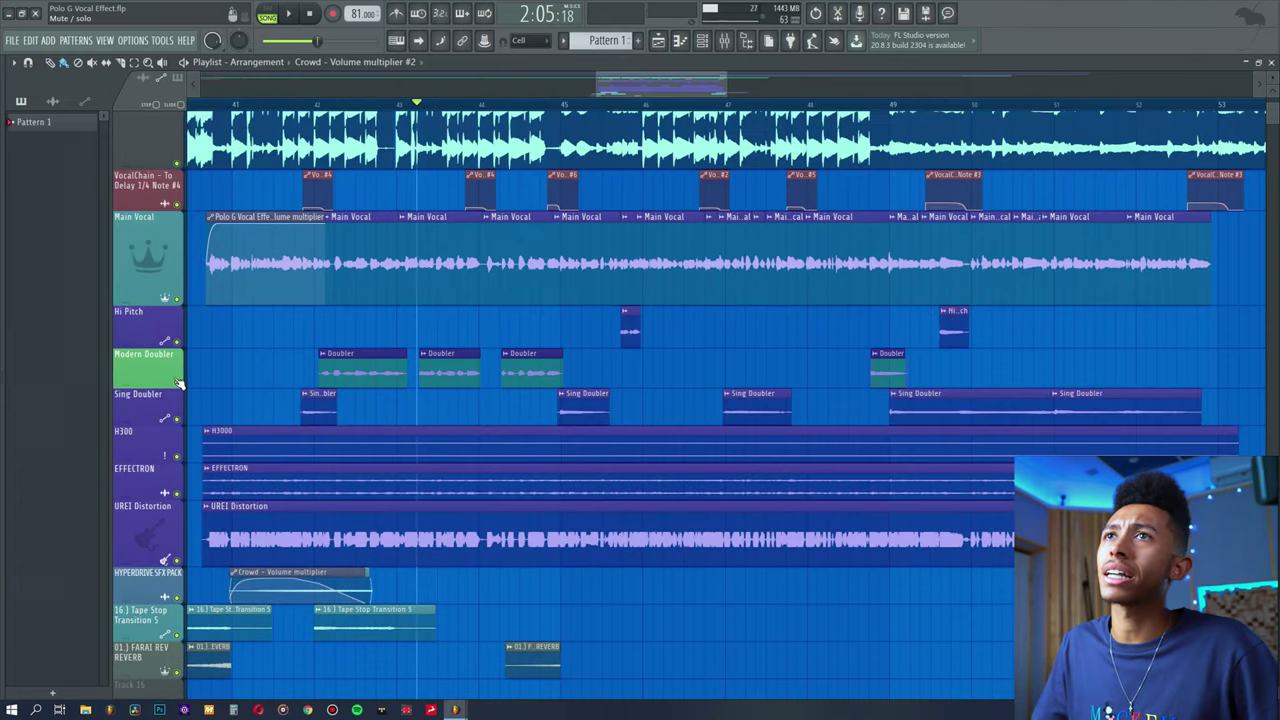
pyautogui.click(401, 100)
pyautogui.press('space')
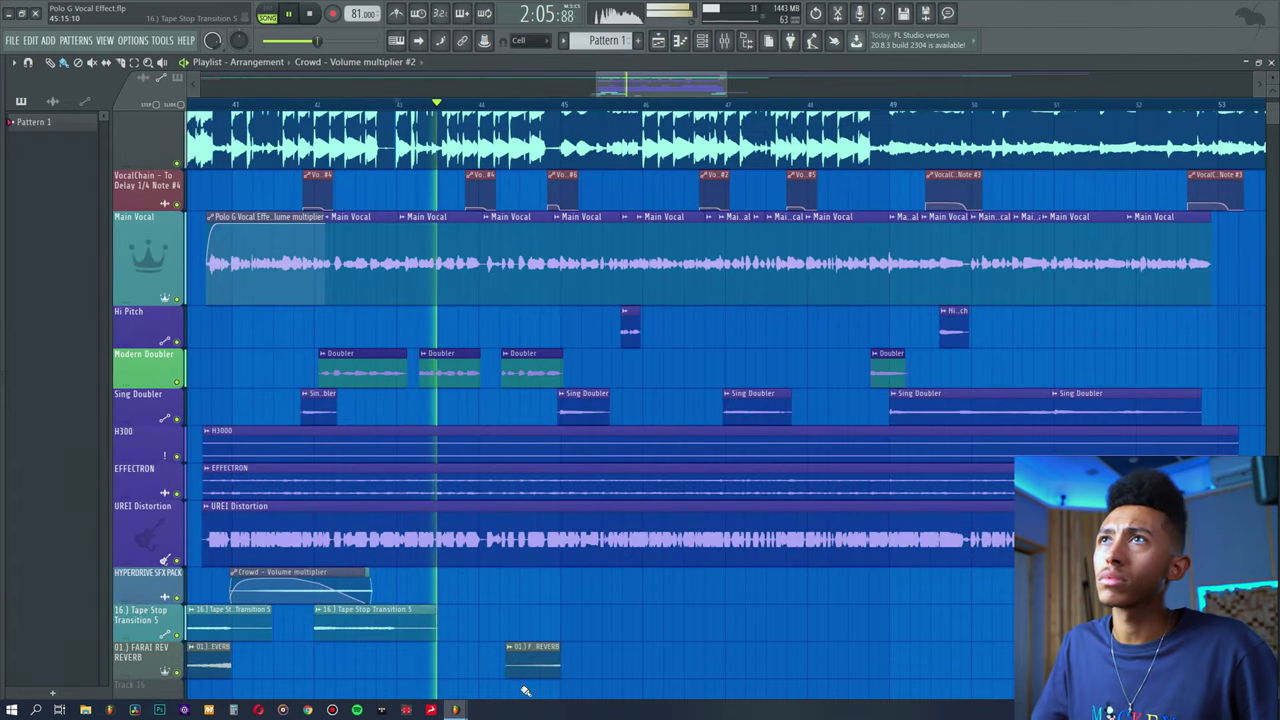
pyautogui.press('F9')
pyautogui.press('space')
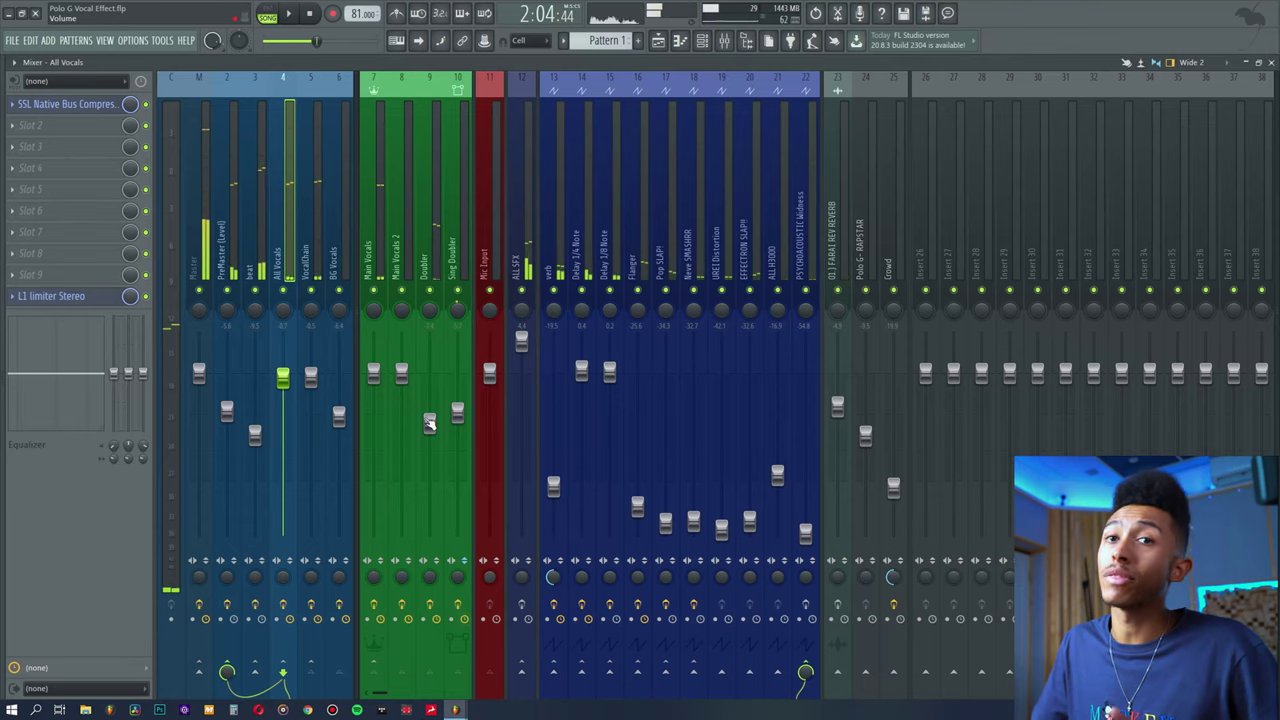
pyautogui.moveTo(429, 423); pyautogui.dragTo(429, 373)
pyautogui.press('space')
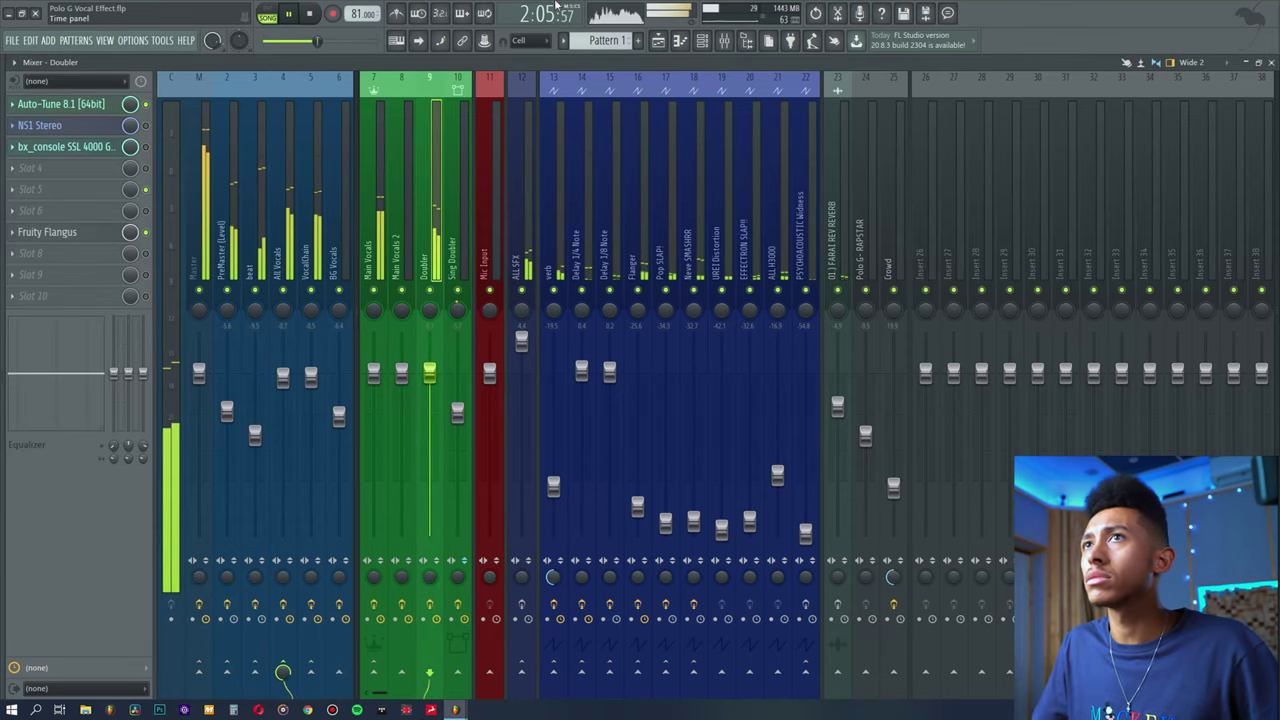
pyautogui.press('space')
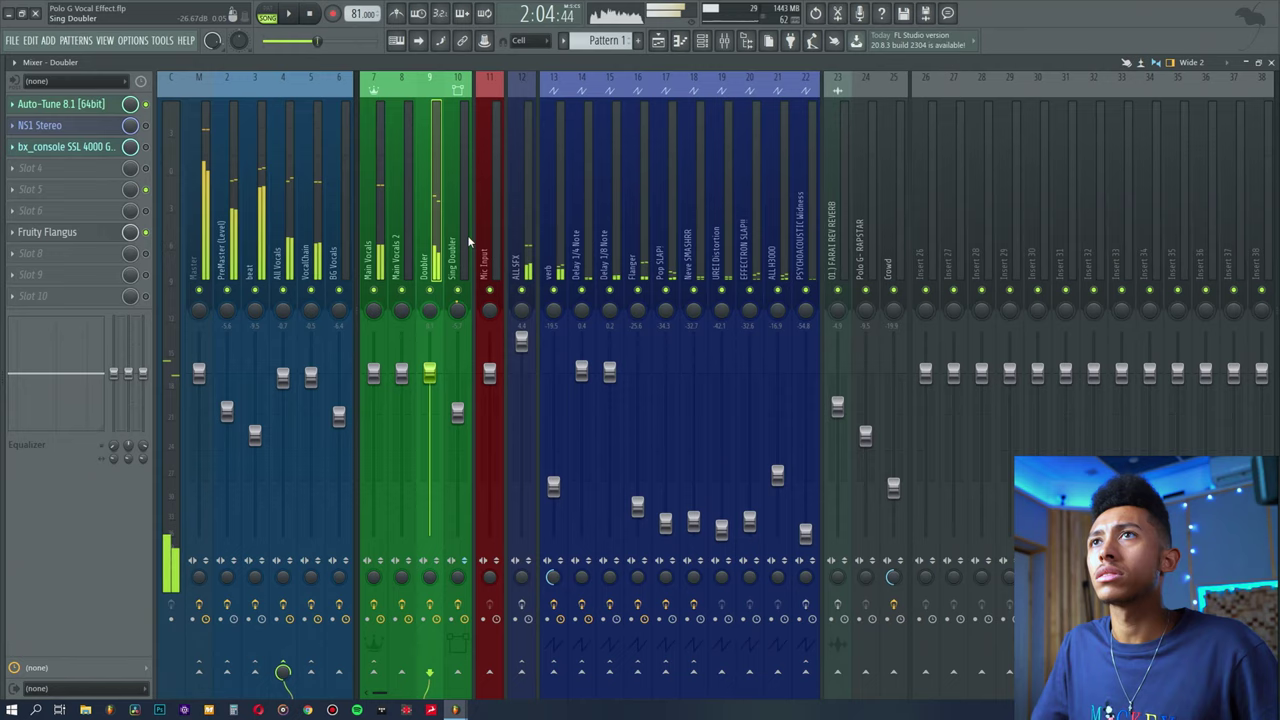
pyautogui.hotkey('ctrl', 'z')
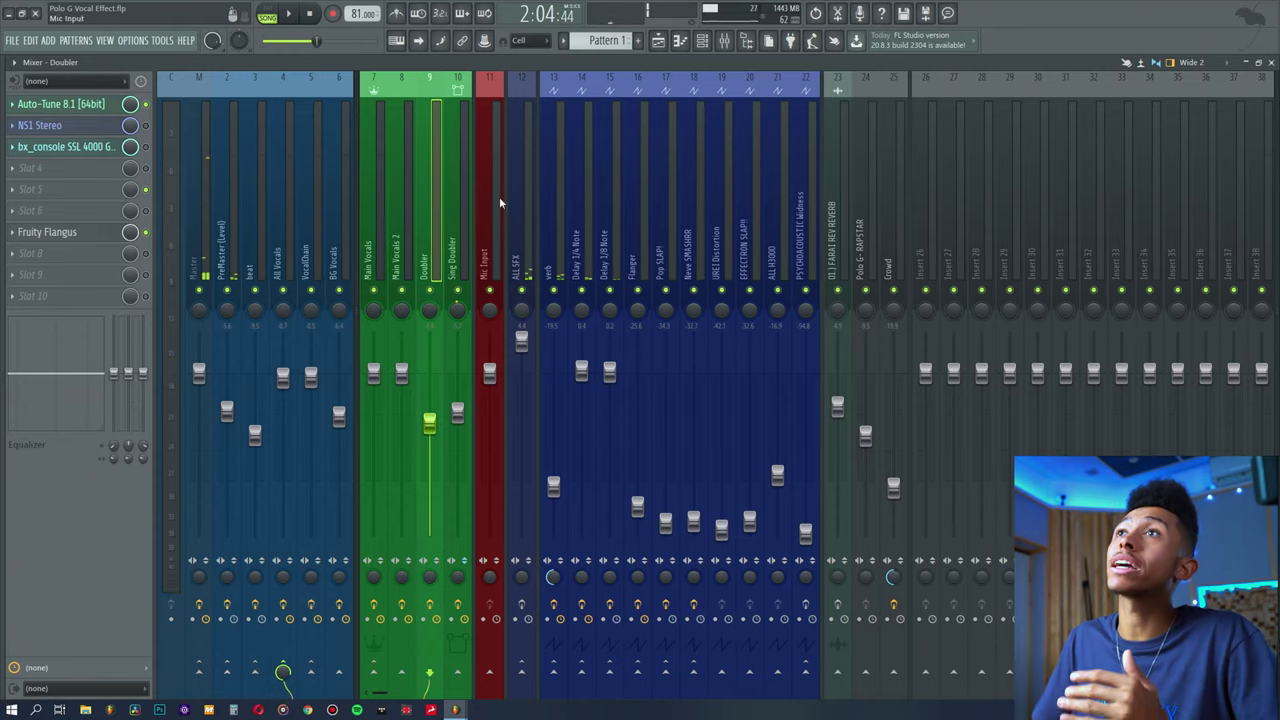
# - Select the long Sing Doubler clip near bar 49 and its Sing Doubler mixer insert
pyautogui.click(660, 40)
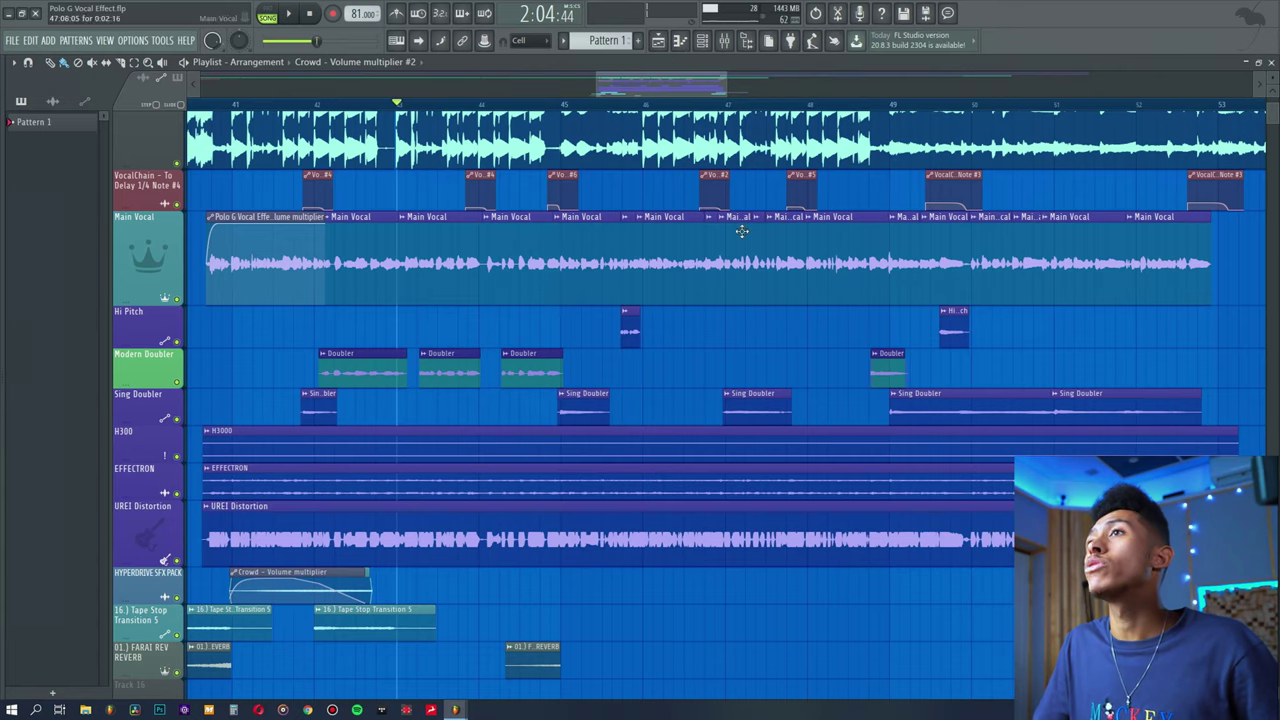
pyautogui.hscroll(4, 657, 89)
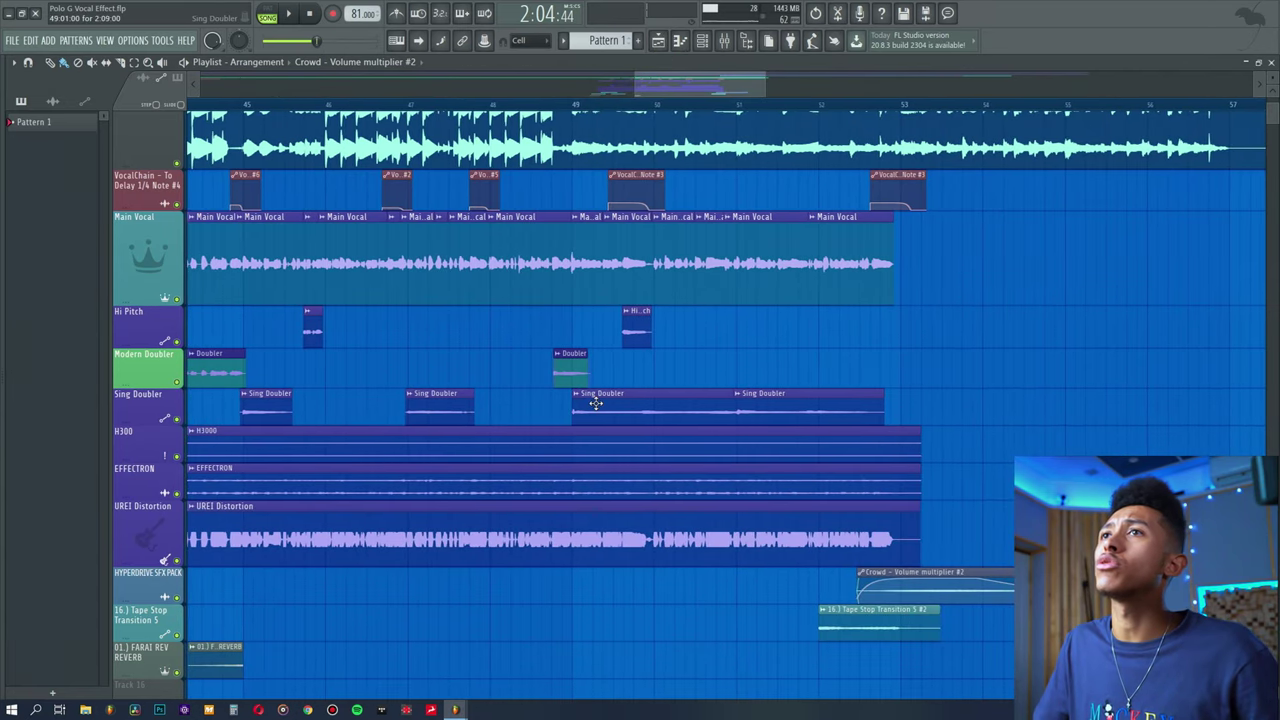
pyautogui.click(595, 402)
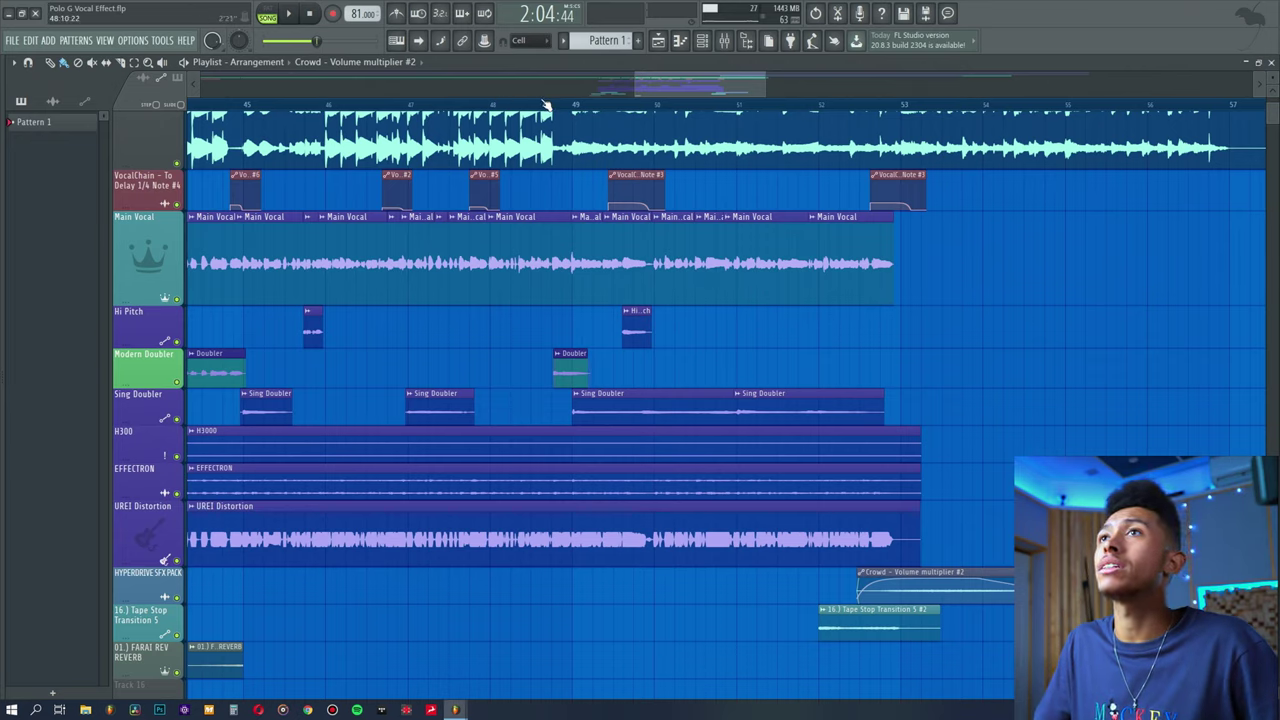
pyautogui.click(545, 104)
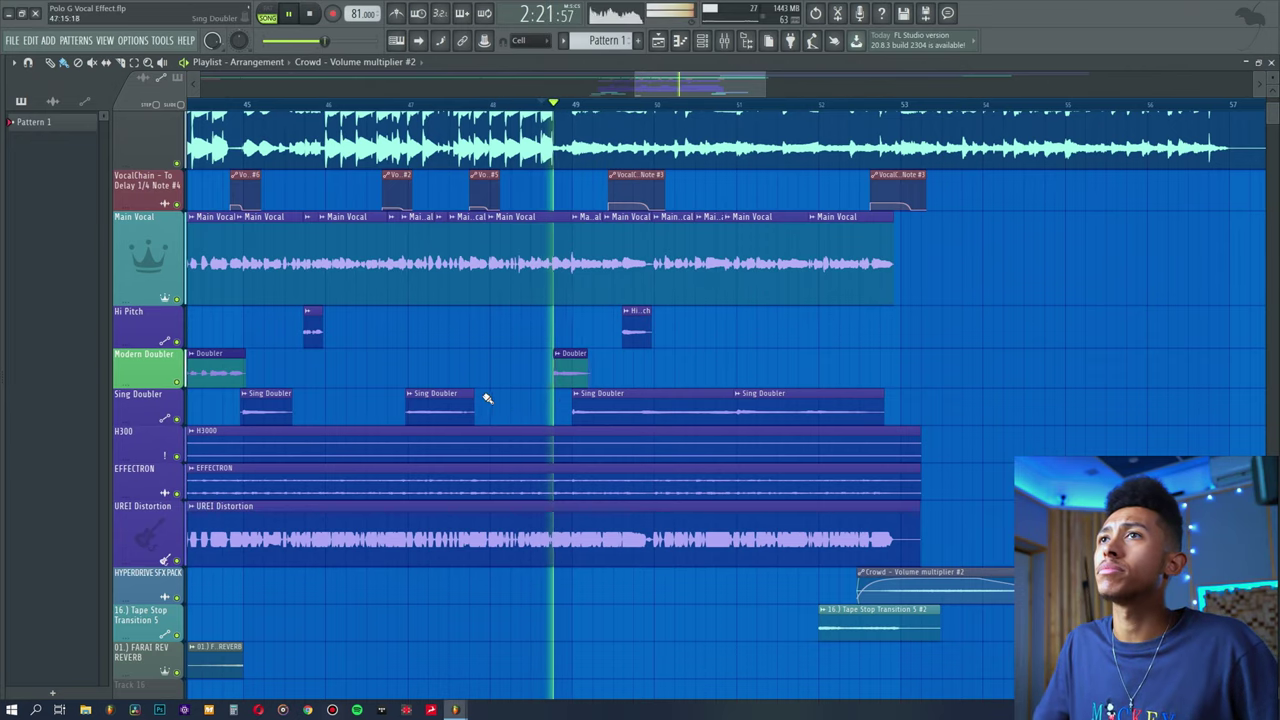
pyautogui.click(620, 402)
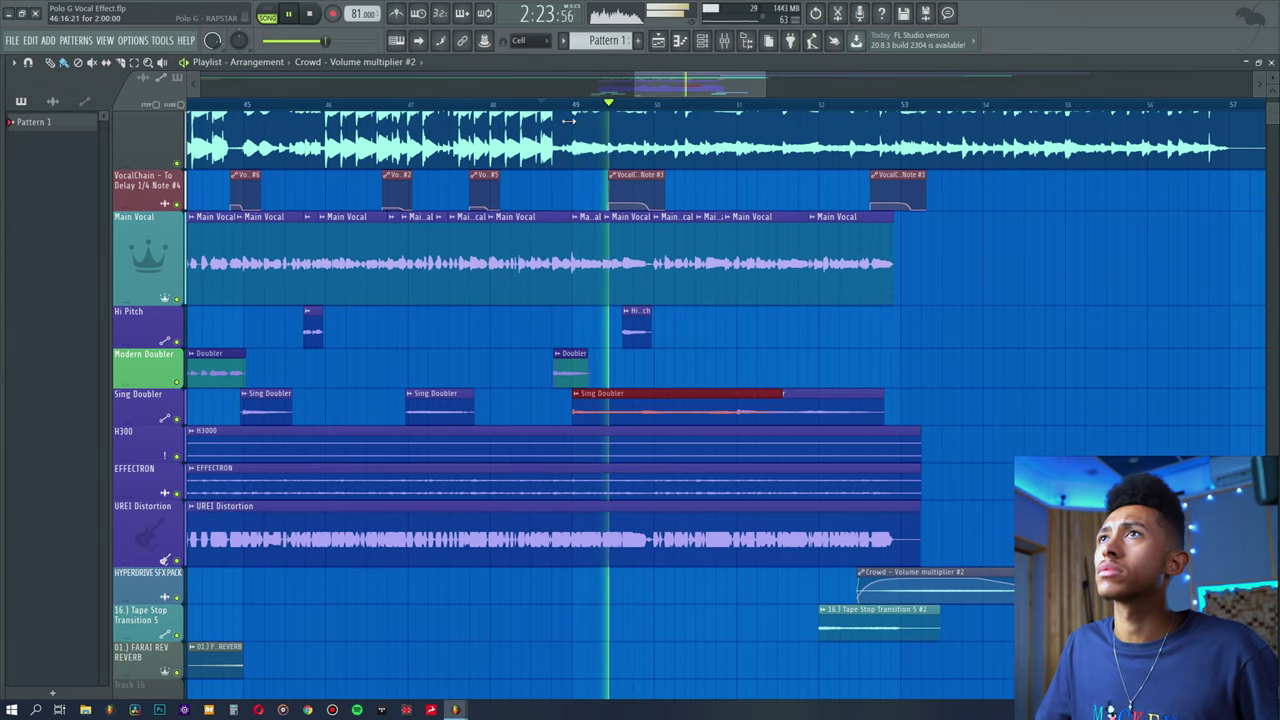
pyautogui.press('F9')
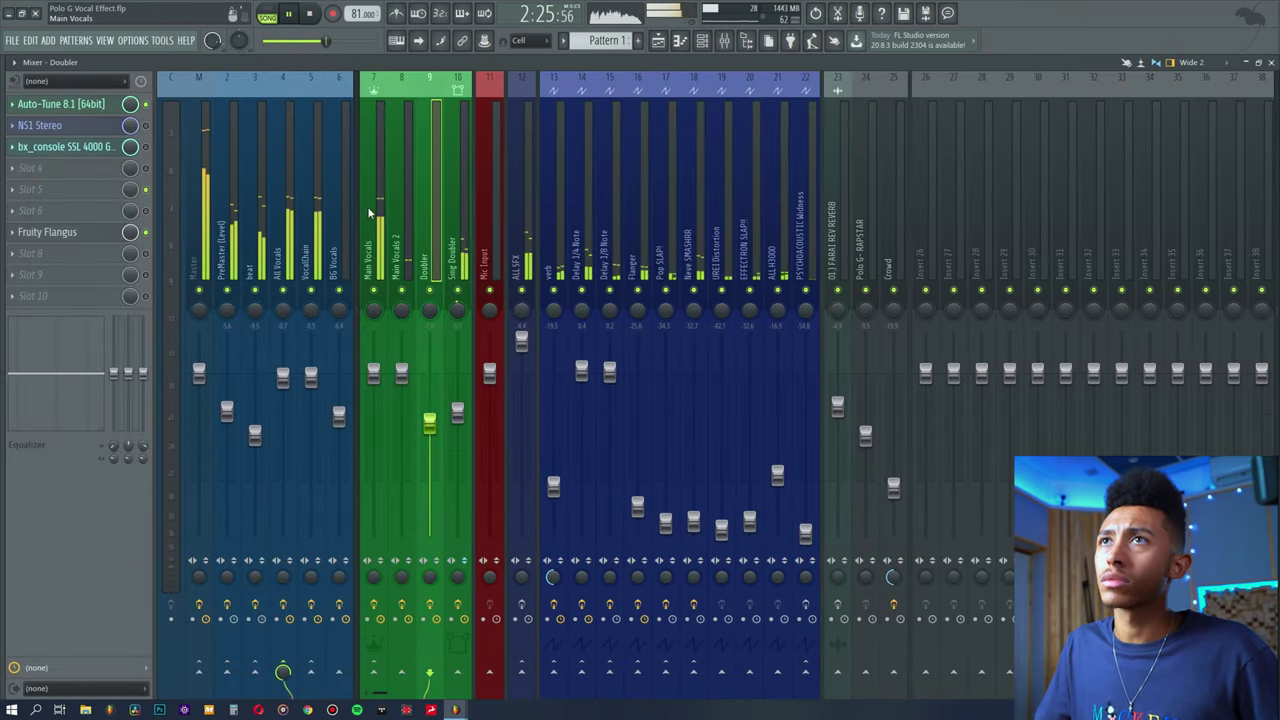
pyautogui.click(456, 174)
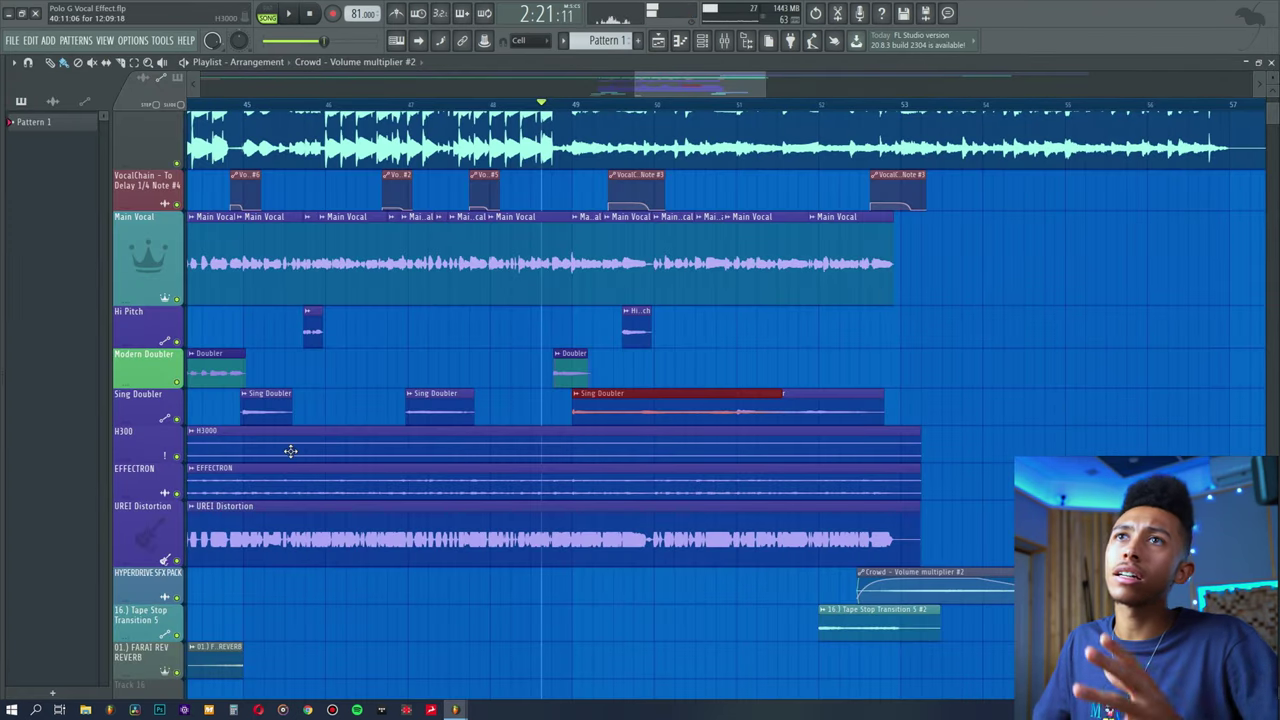
# - Solo and play the Sing Doubler track, then unsolo it and deselect the clip
pyautogui.rightClick(177, 419)
pyautogui.press('space')
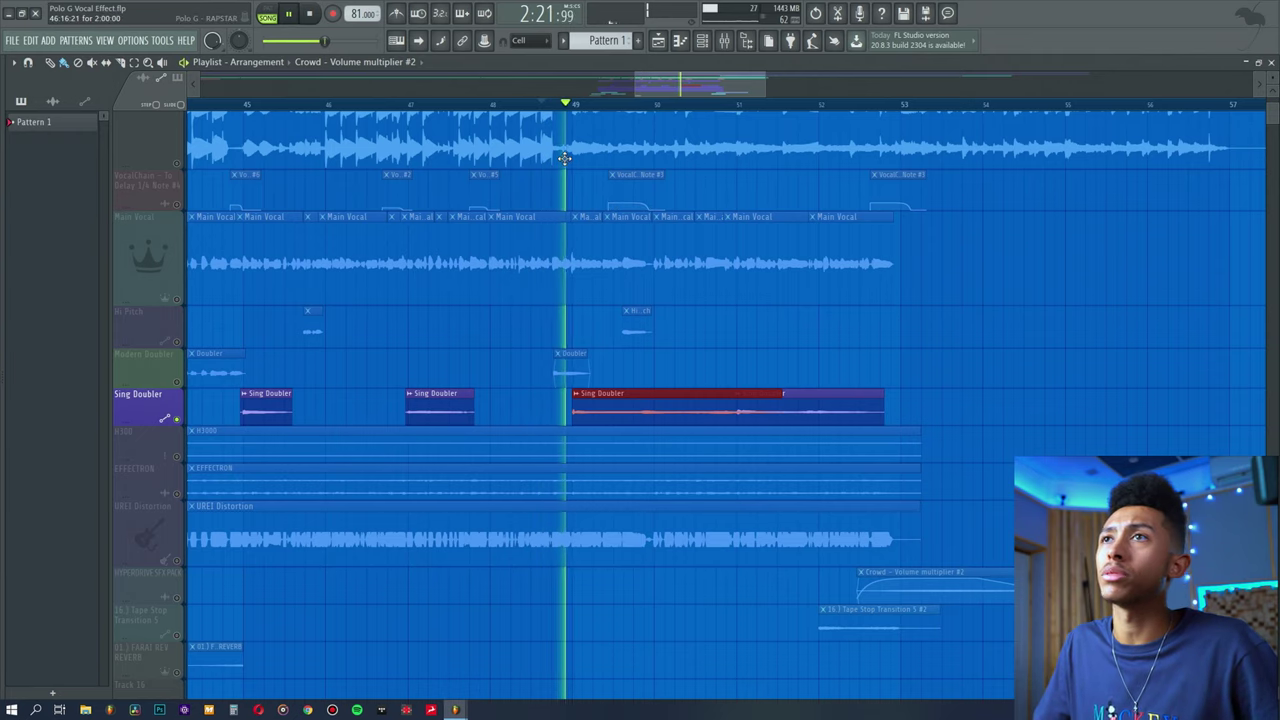
pyautogui.click(724, 41)
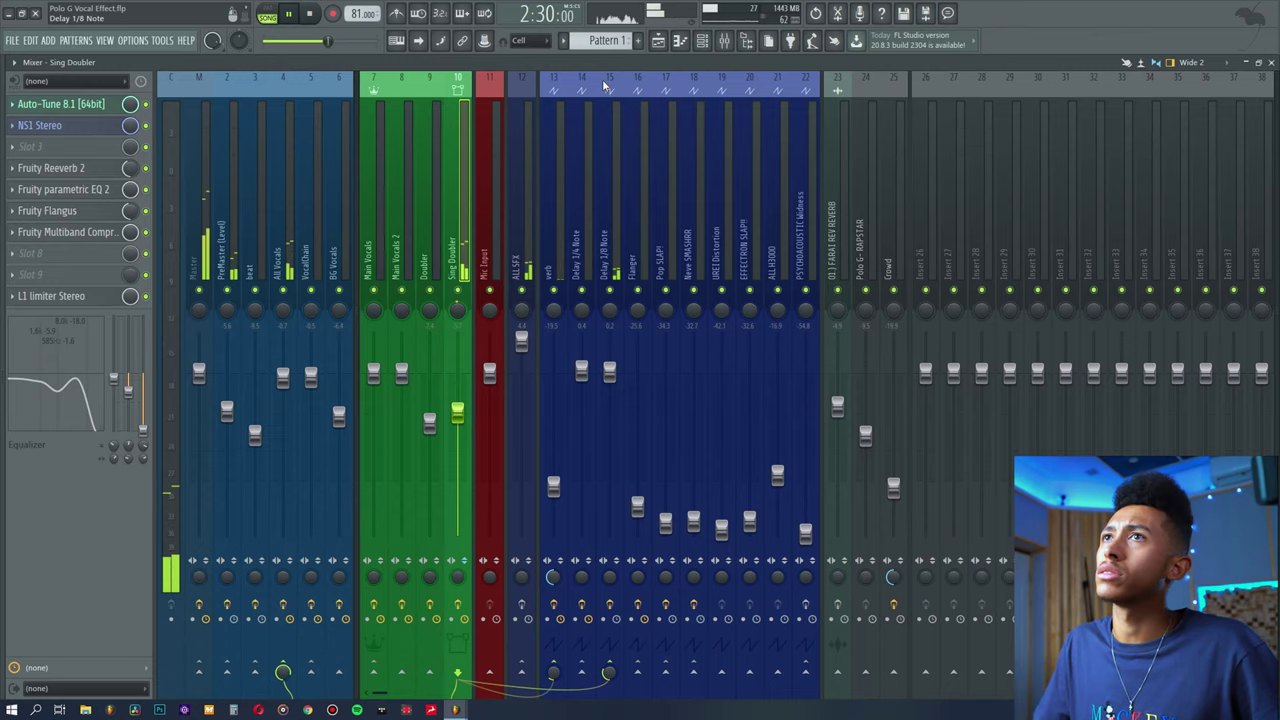
pyautogui.click(658, 40)
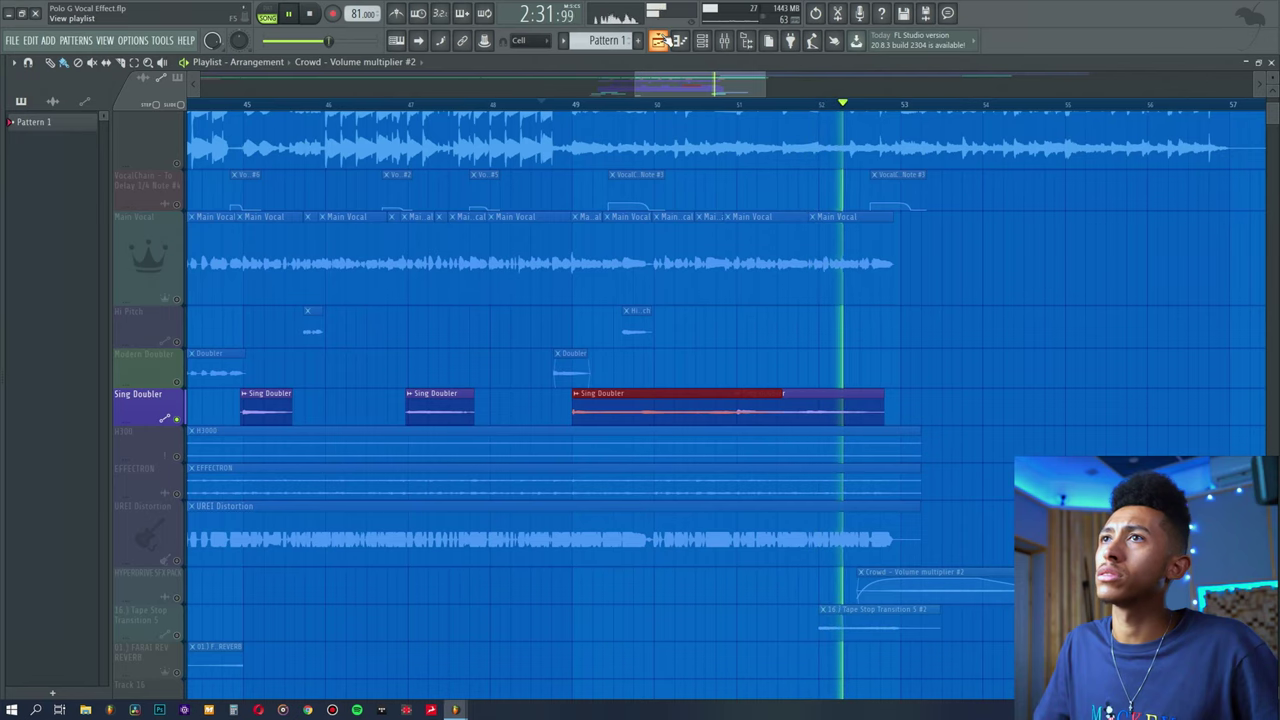
pyautogui.press('space')
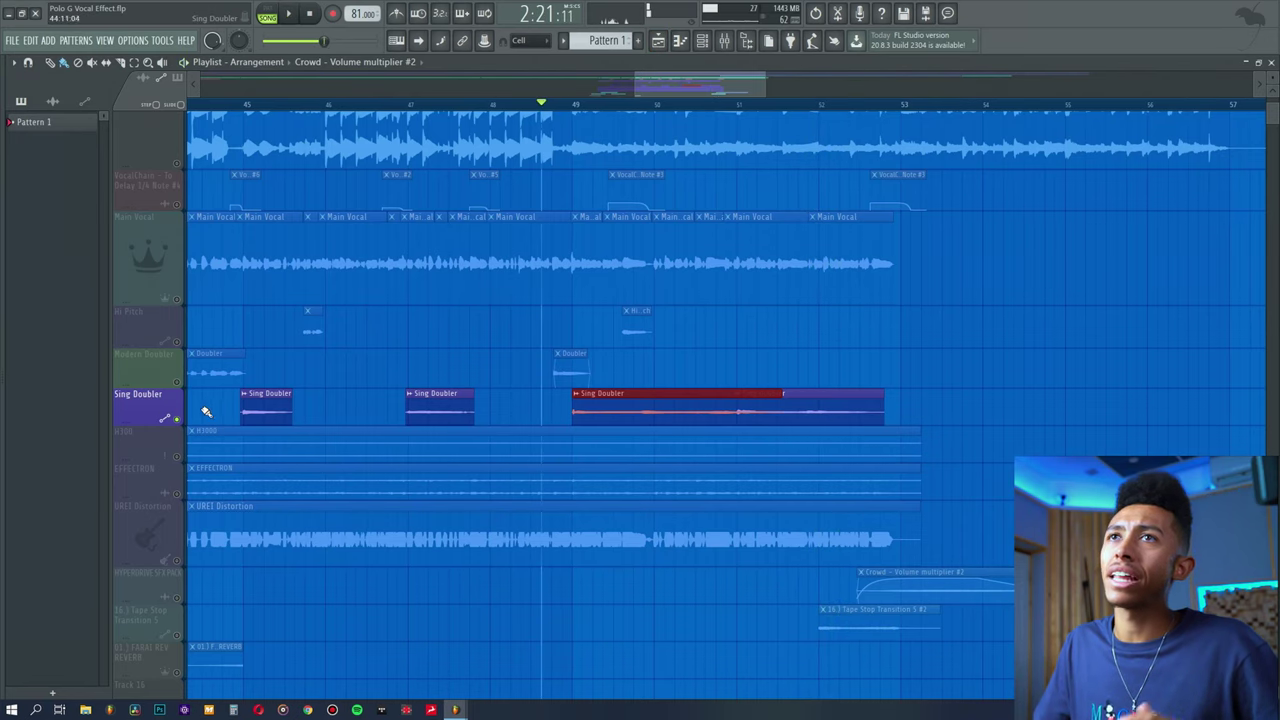
pyautogui.rightClick(178, 420)
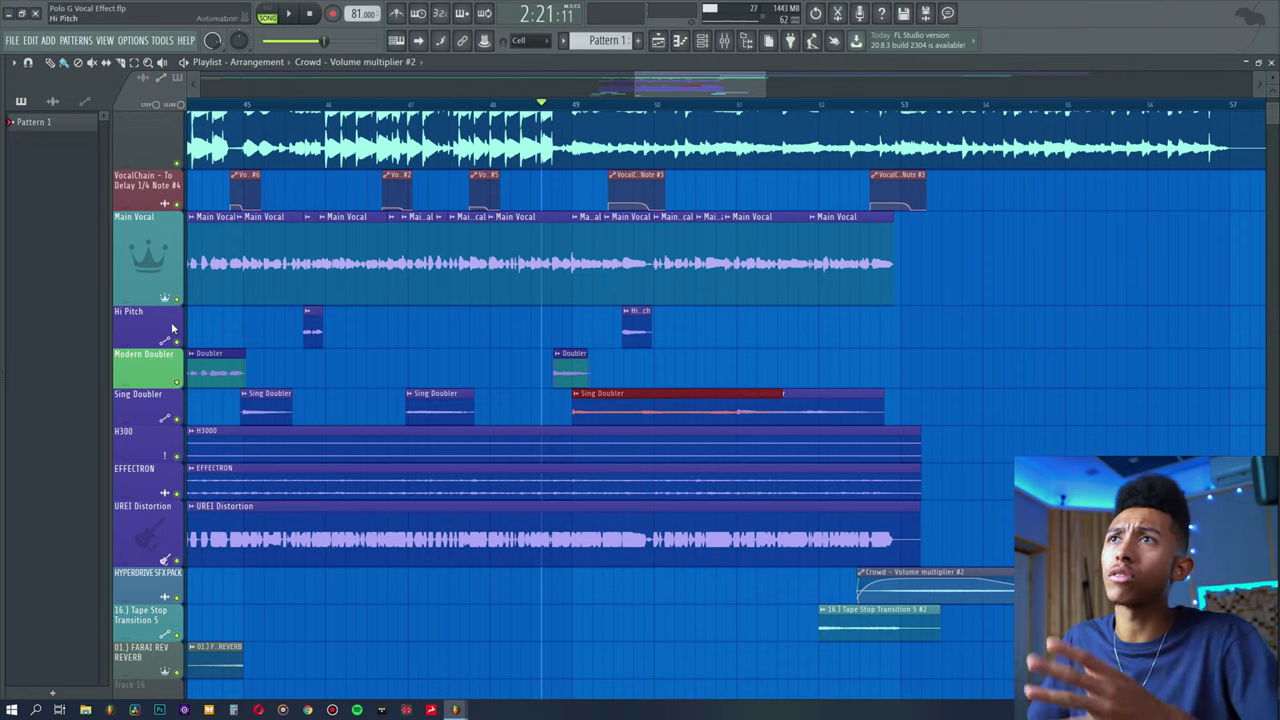
pyautogui.click(468, 360)
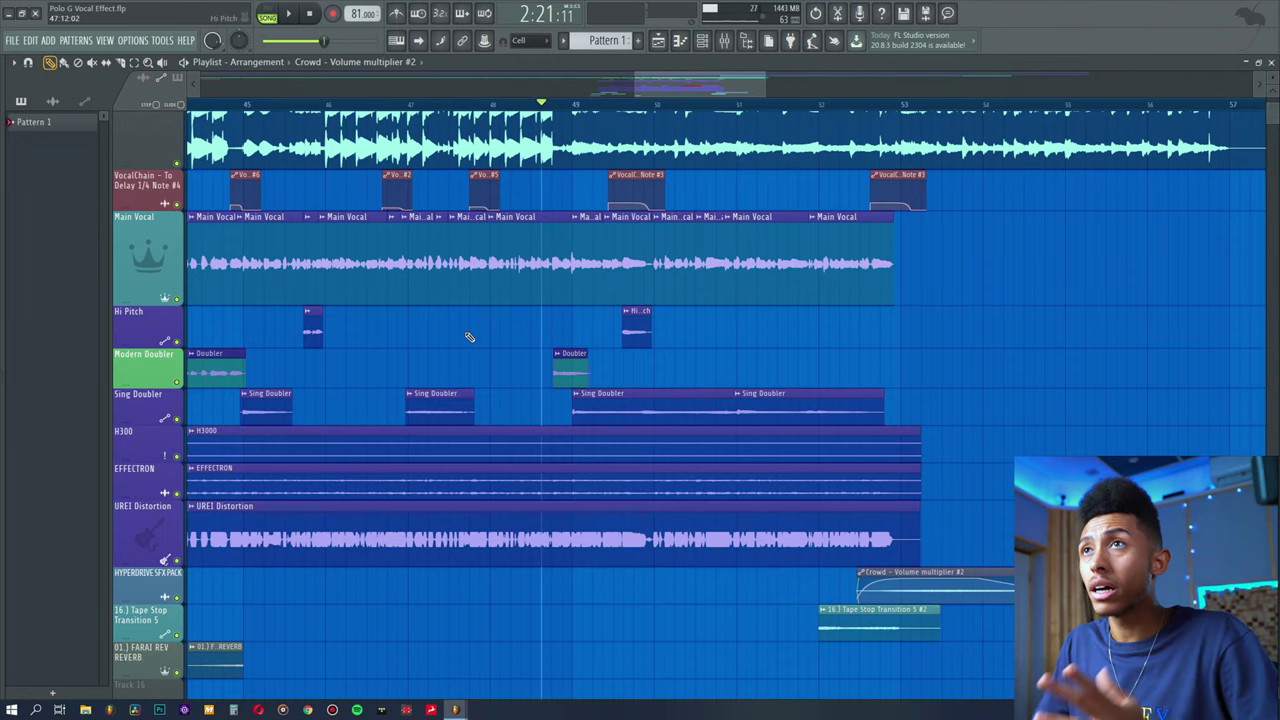
# - Briefly check Sing Doubler's Auto-Tune, Fruity Reeverb 2, Parametric EQ 2 and Flangus plugins
pyautogui.click(724, 40)
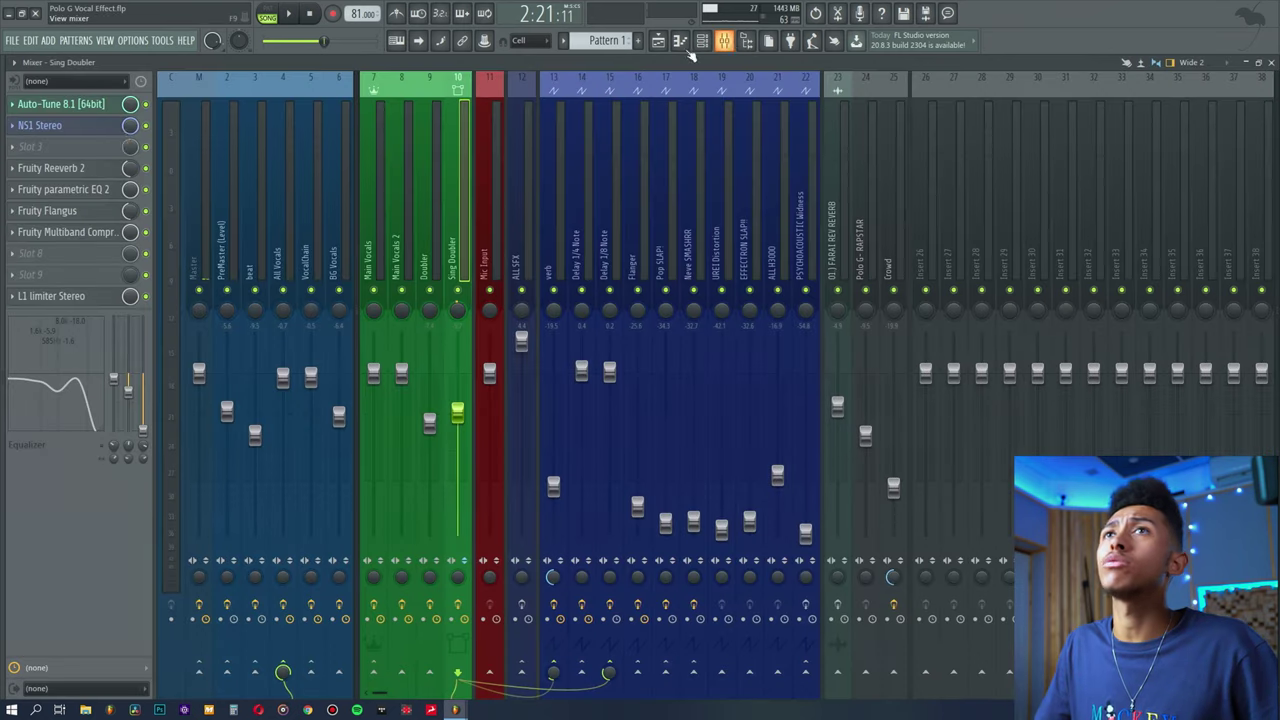
pyautogui.click(99, 116)
pyautogui.click(99, 116)
pyautogui.click(85, 170)
pyautogui.click(85, 170)
pyautogui.click(85, 199)
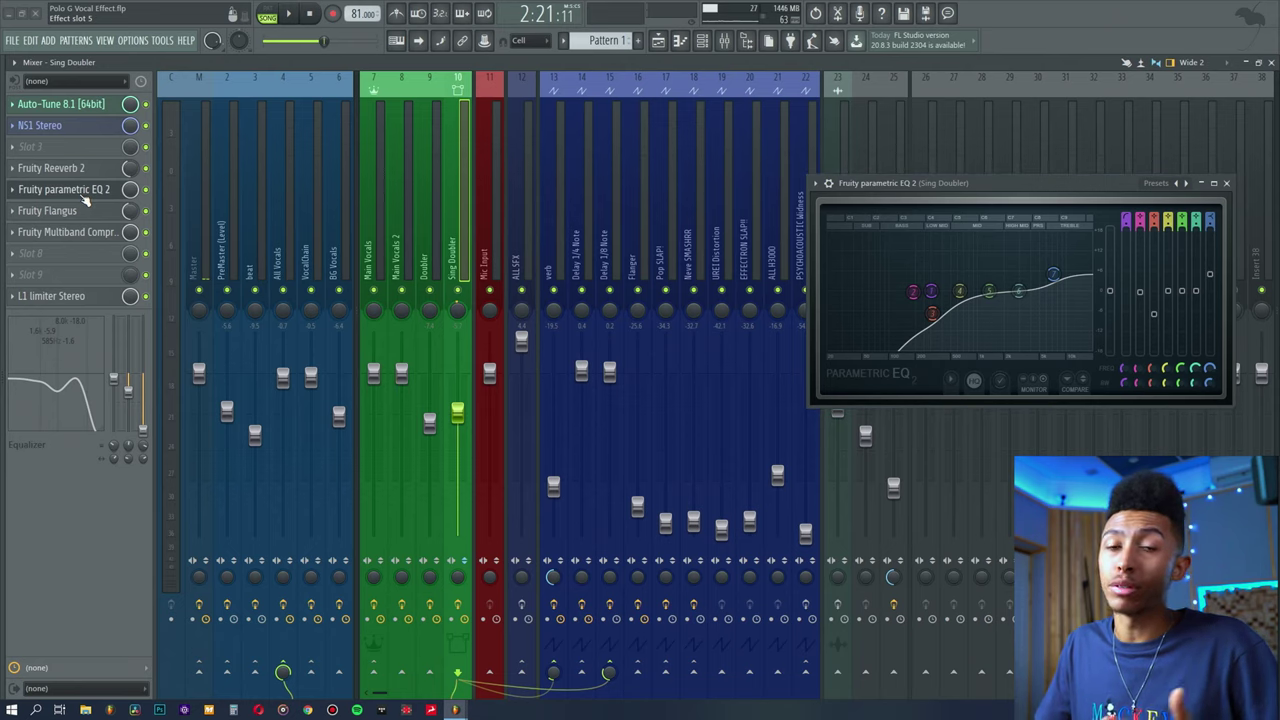
pyautogui.click(85, 199)
pyautogui.click(78, 211)
pyautogui.click(78, 211)
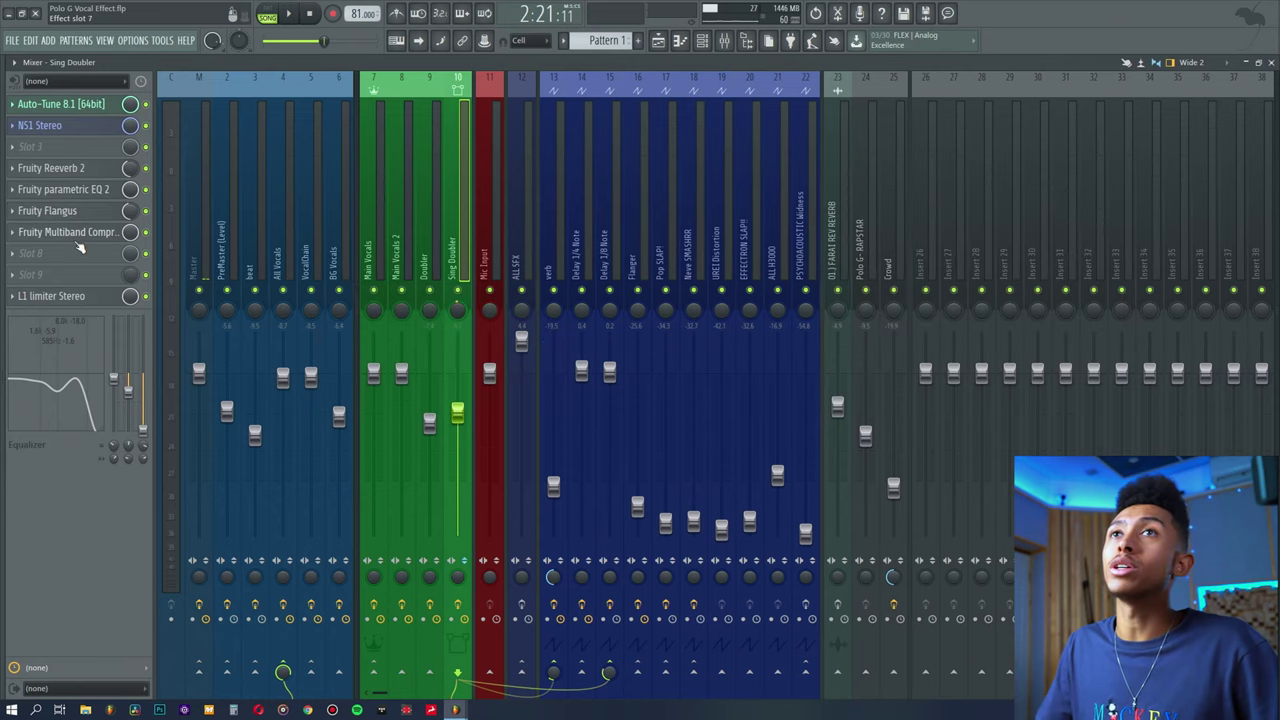
# - Check the Multiband Compressor and L1 limiter Stereo on Sing Doubler, then close them
pyautogui.click(78, 232)
pyautogui.click(78, 232)
pyautogui.click(79, 296)
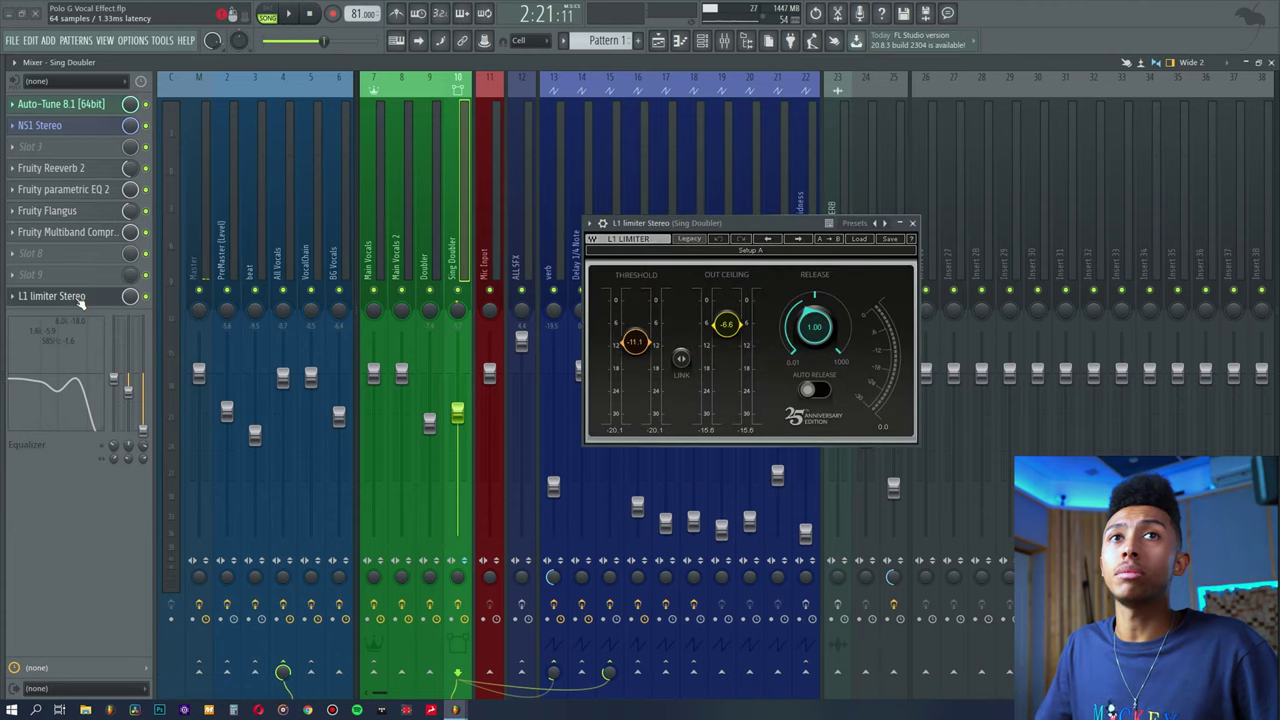
pyautogui.click(78, 296)
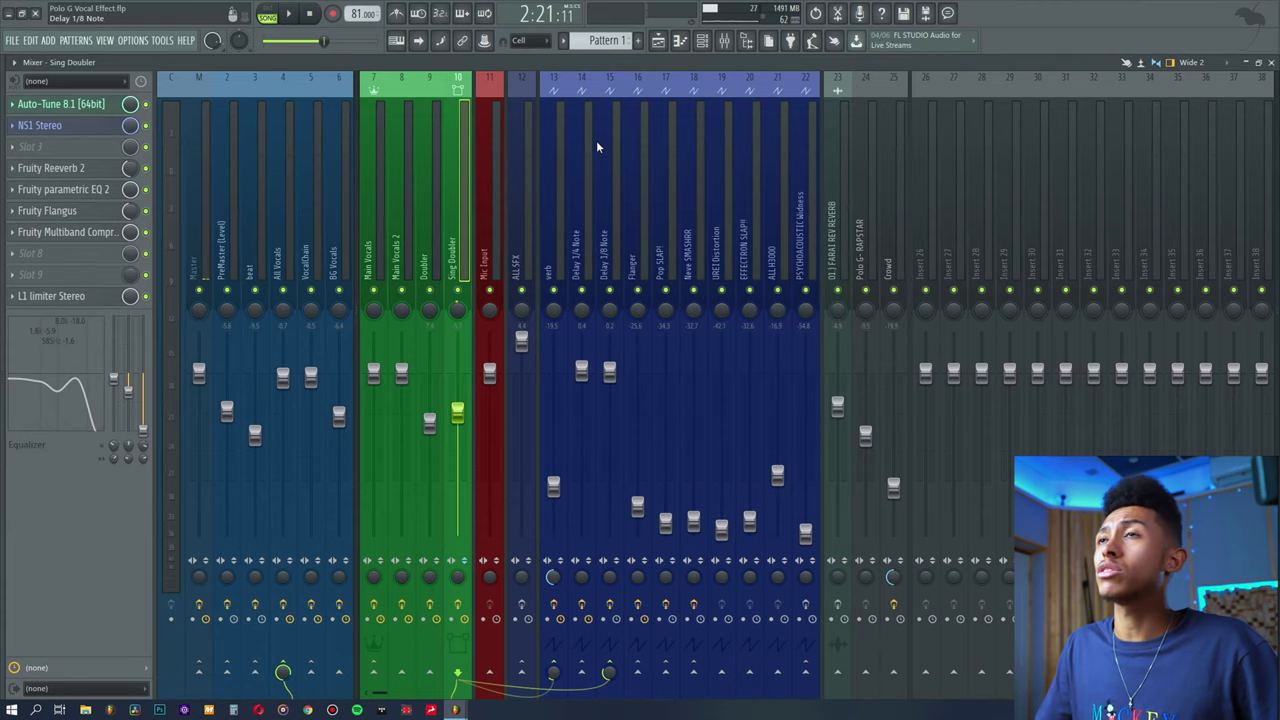
# - Rename the H300 track to H3000 in the playlist around bar 40
pyautogui.click(657, 43)
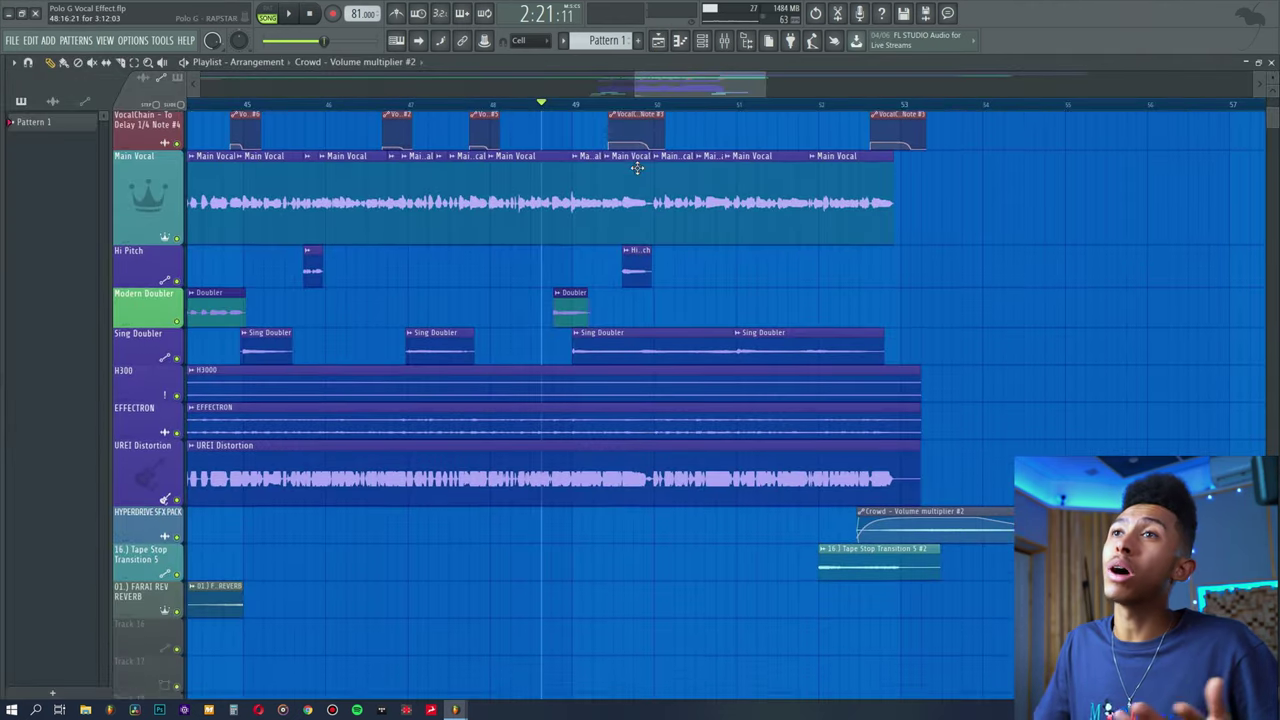
pyautogui.scroll(-2, 243, 289)
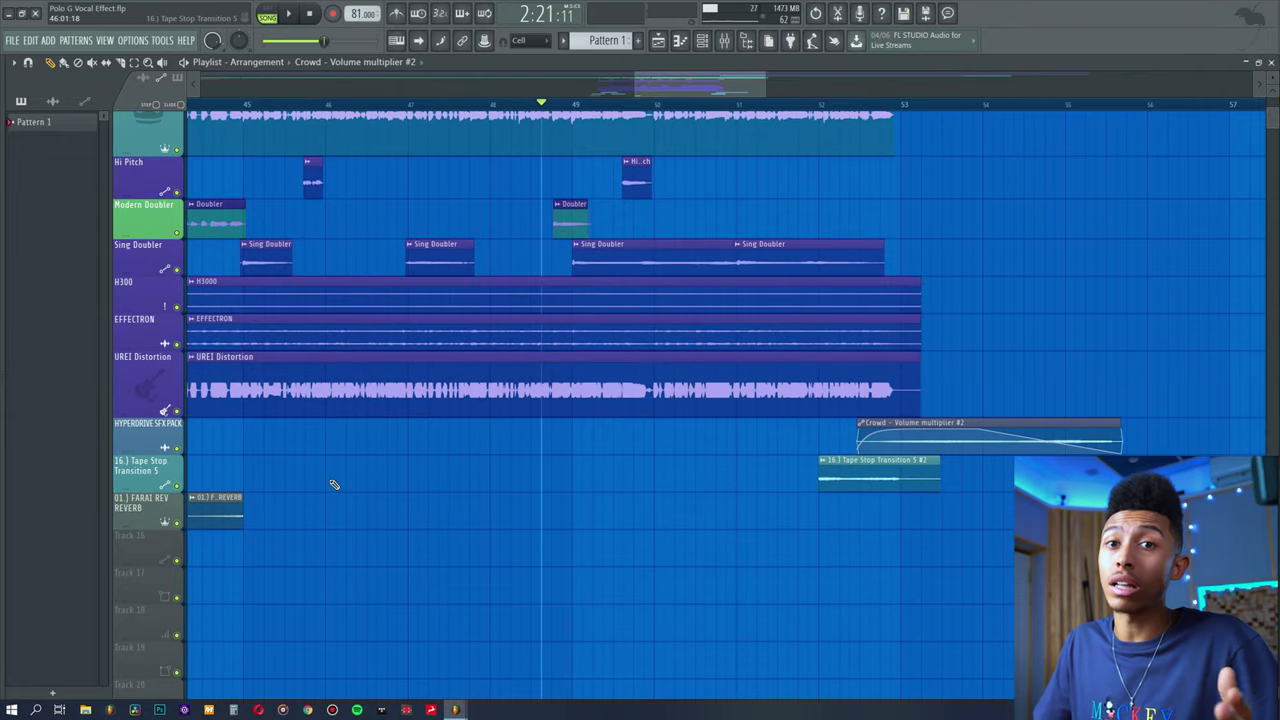
pyautogui.moveTo(655, 86); pyautogui.dragTo(530, 87)
pyautogui.click(478, 106)
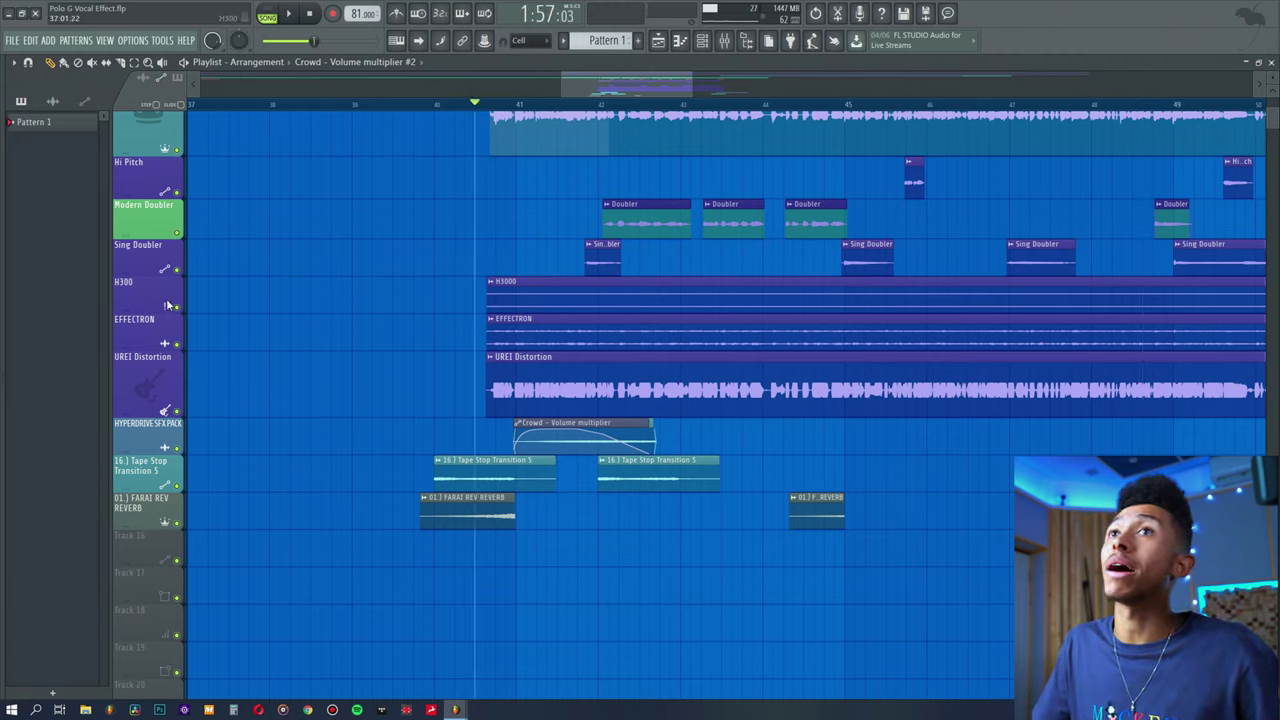
pyautogui.click(129, 300)
pyautogui.doubleClick(143, 306)
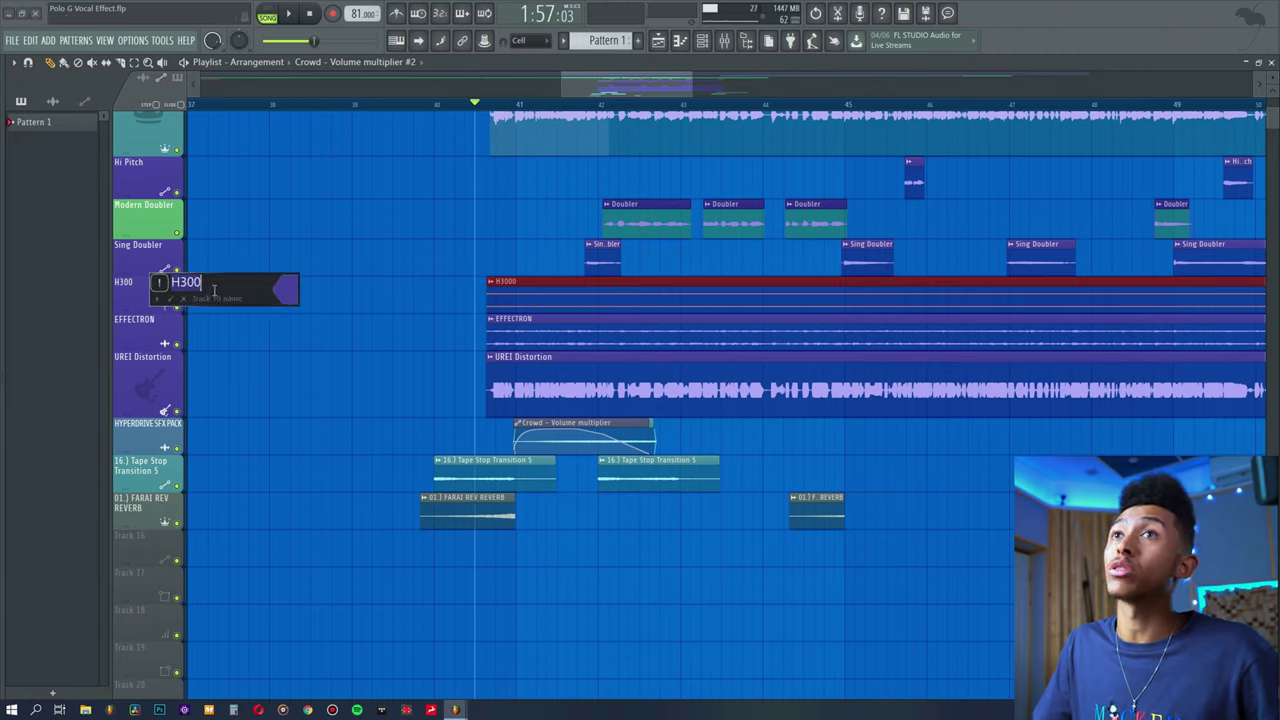
pyautogui.write('0')
pyautogui.press('Return')
pyautogui.click(192, 345)
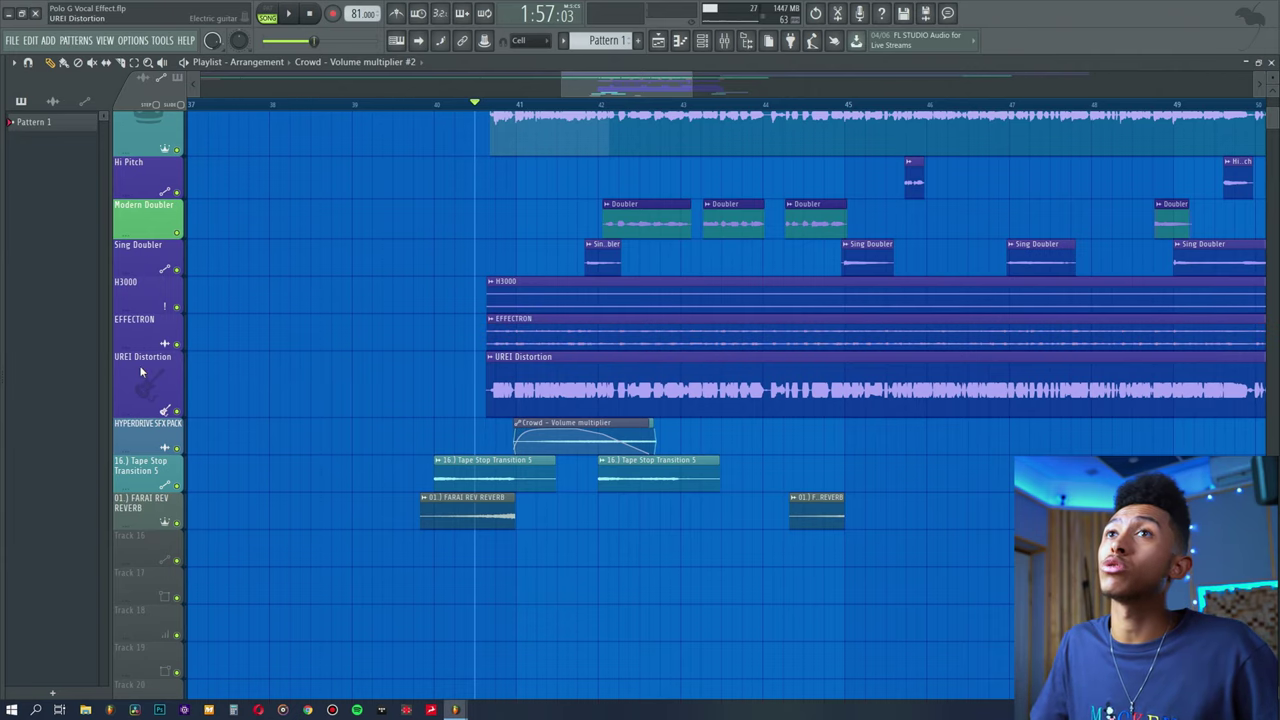
# - Try Normalize on the H3000 sample, then turn it back off
pyautogui.click(139, 372)
pyautogui.click(300, 371)
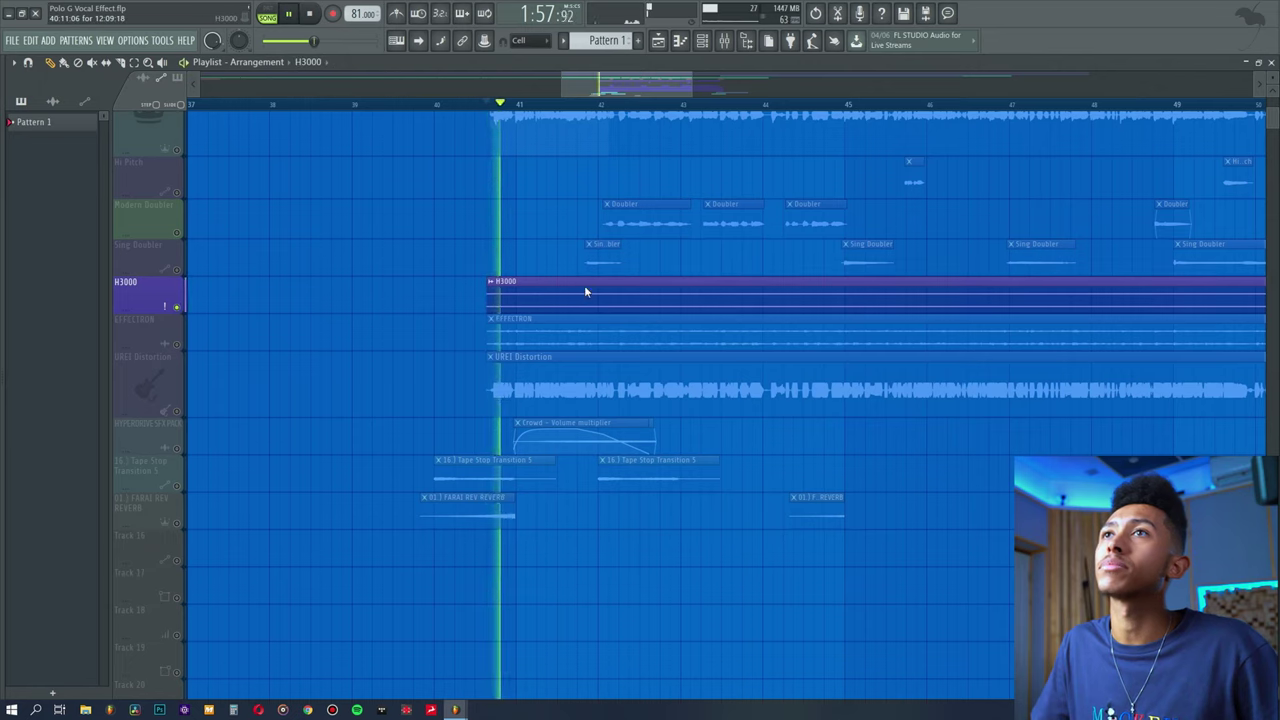
pyautogui.doubleClick(586, 289)
pyautogui.click(269, 243)
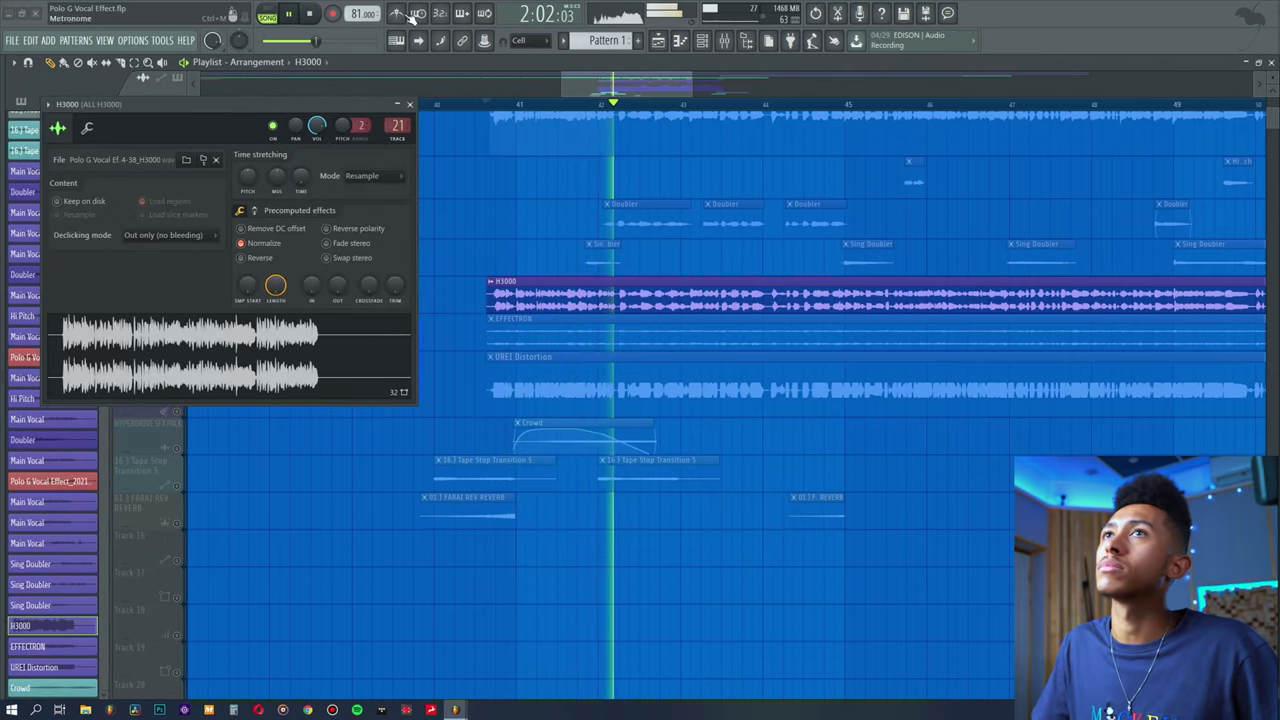
pyautogui.scroll(3, 586, 214)
pyautogui.moveTo(318, 103); pyautogui.dragTo(287, 245)
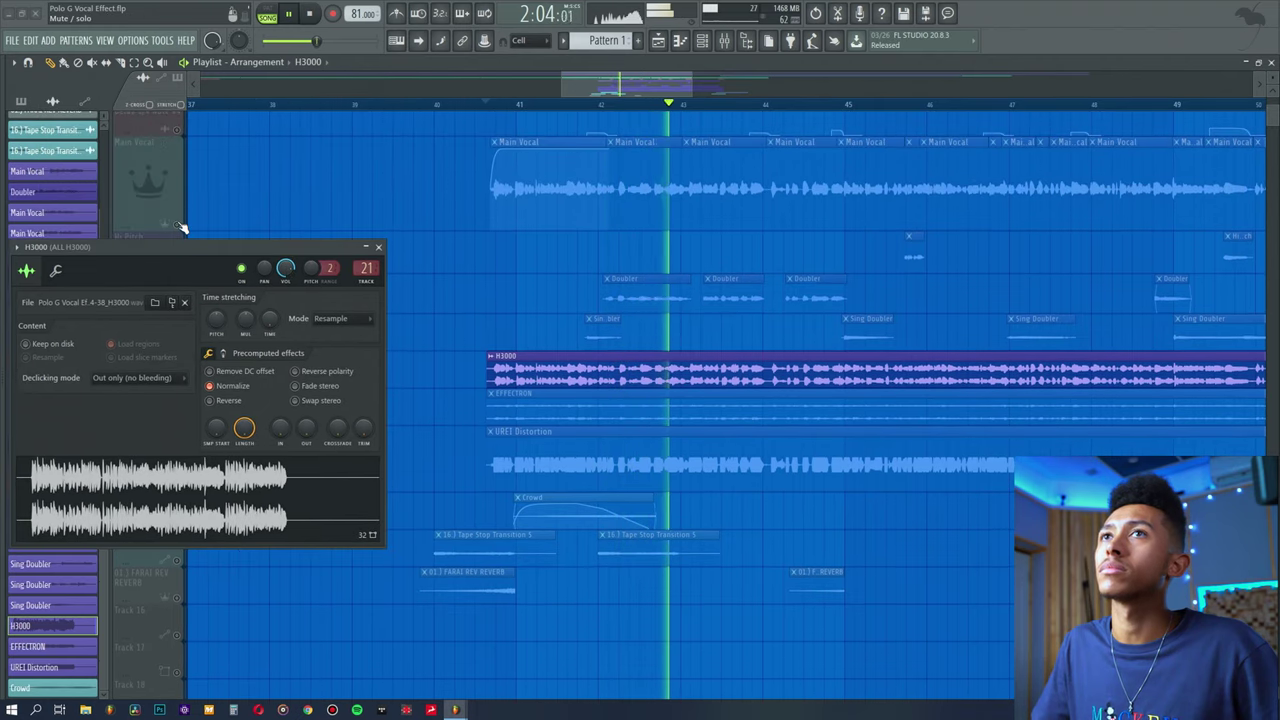
pyautogui.click(240, 384)
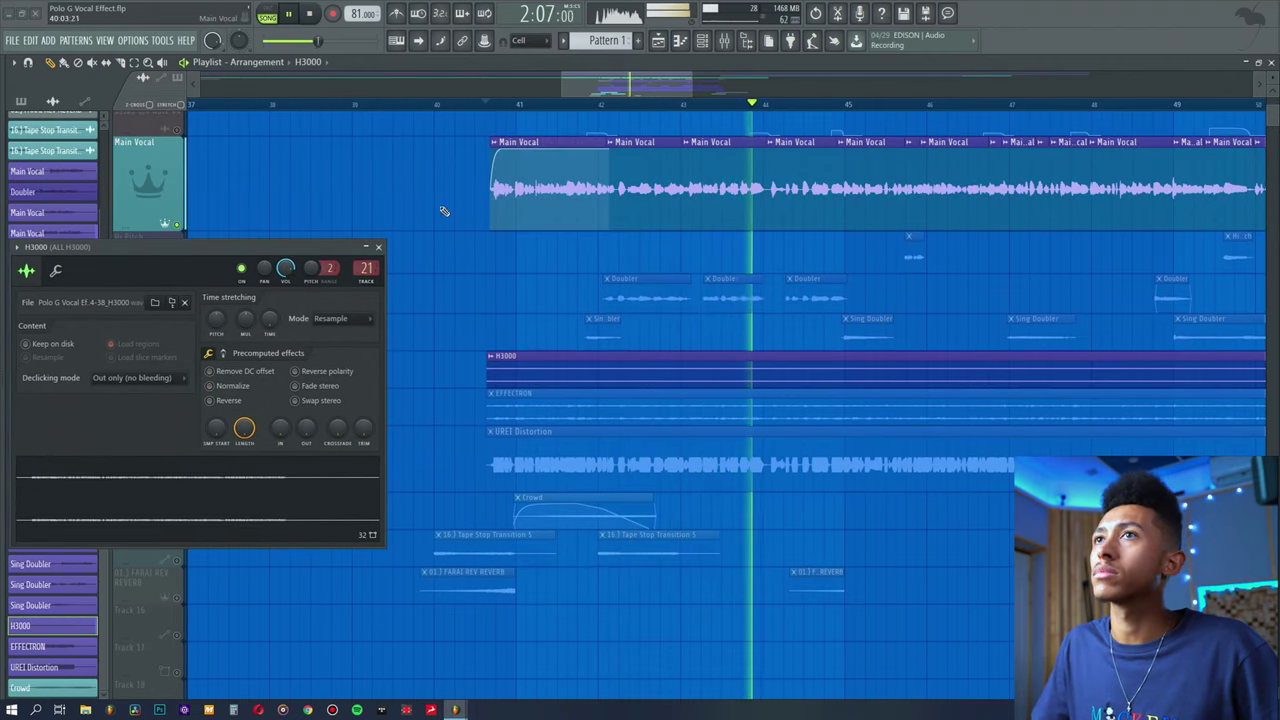
pyautogui.press('space')
pyautogui.click(379, 247)
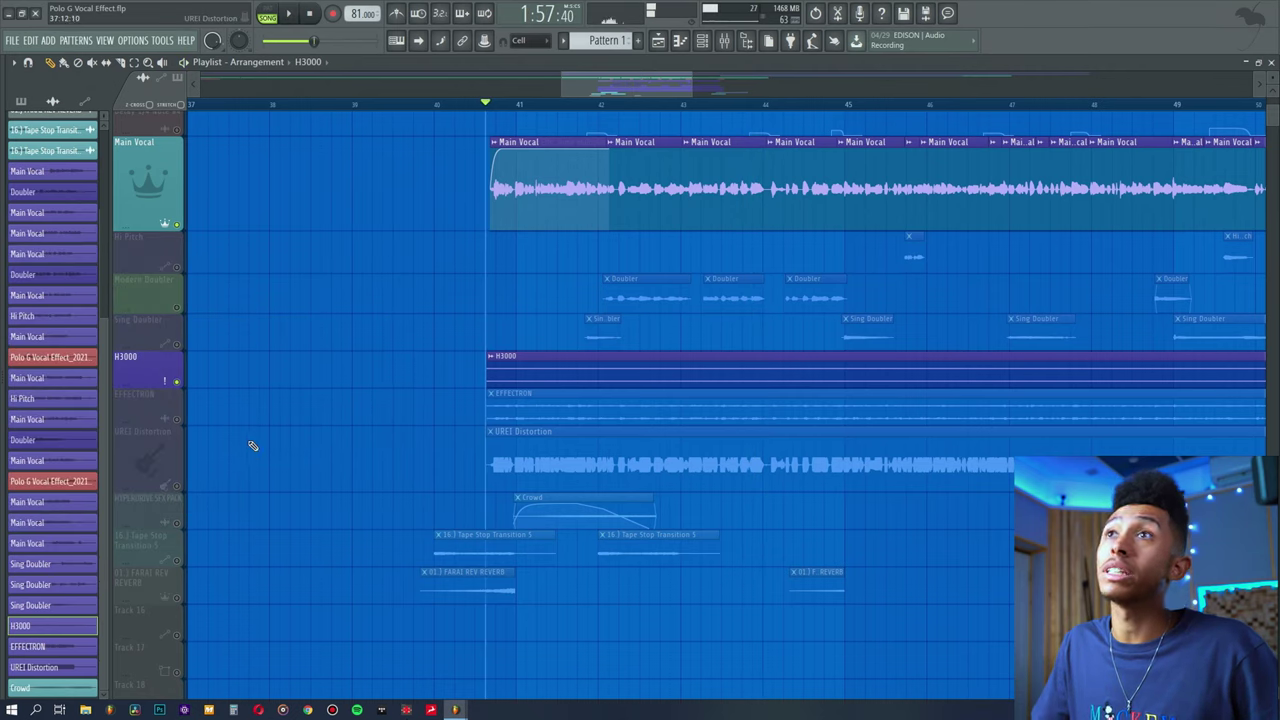
# - Unmute EFFECTRON, mute H3000, and normalize the EFFECTRON sample
pyautogui.click(178, 420)
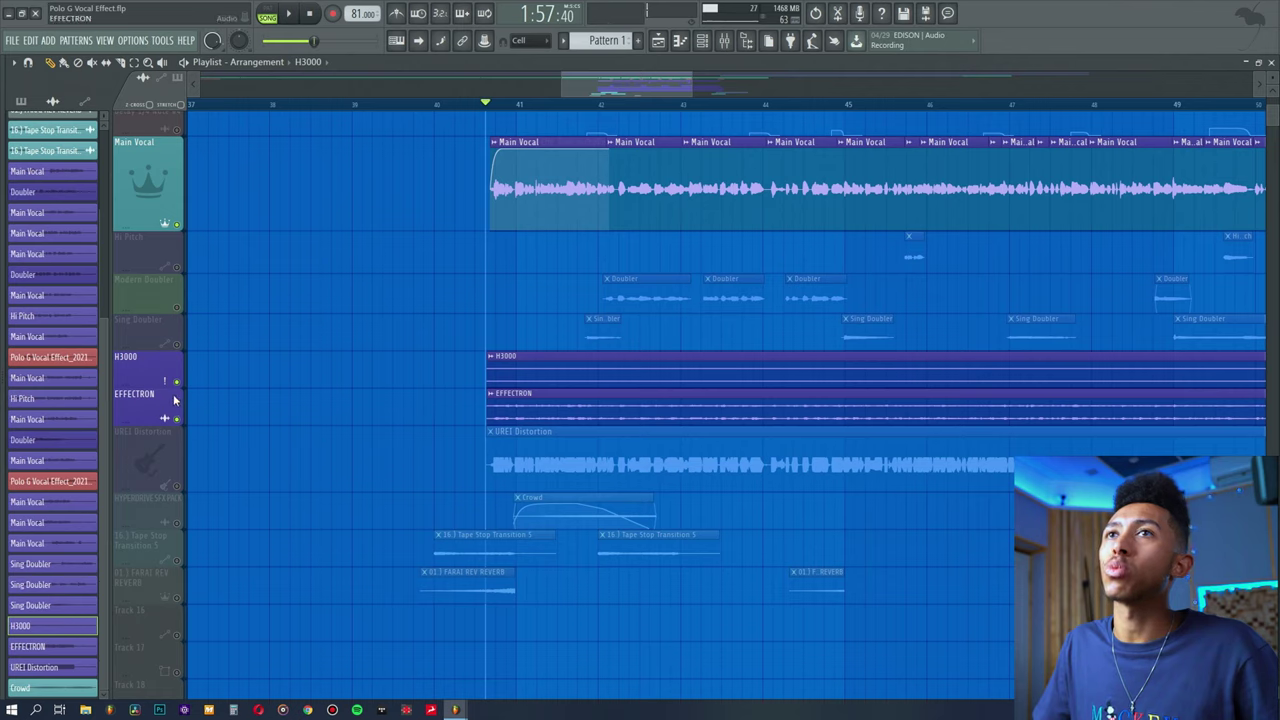
pyautogui.click(180, 382)
pyautogui.press('space')
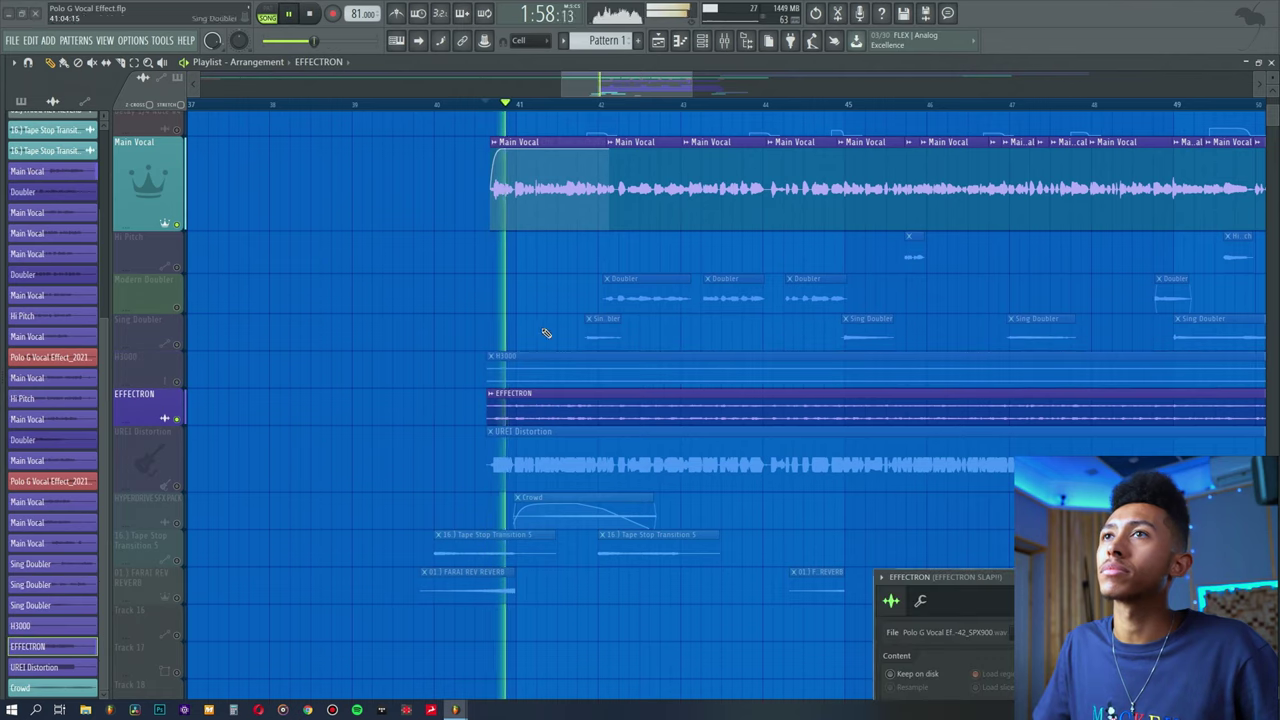
pyautogui.press('space')
pyautogui.click(177, 223)
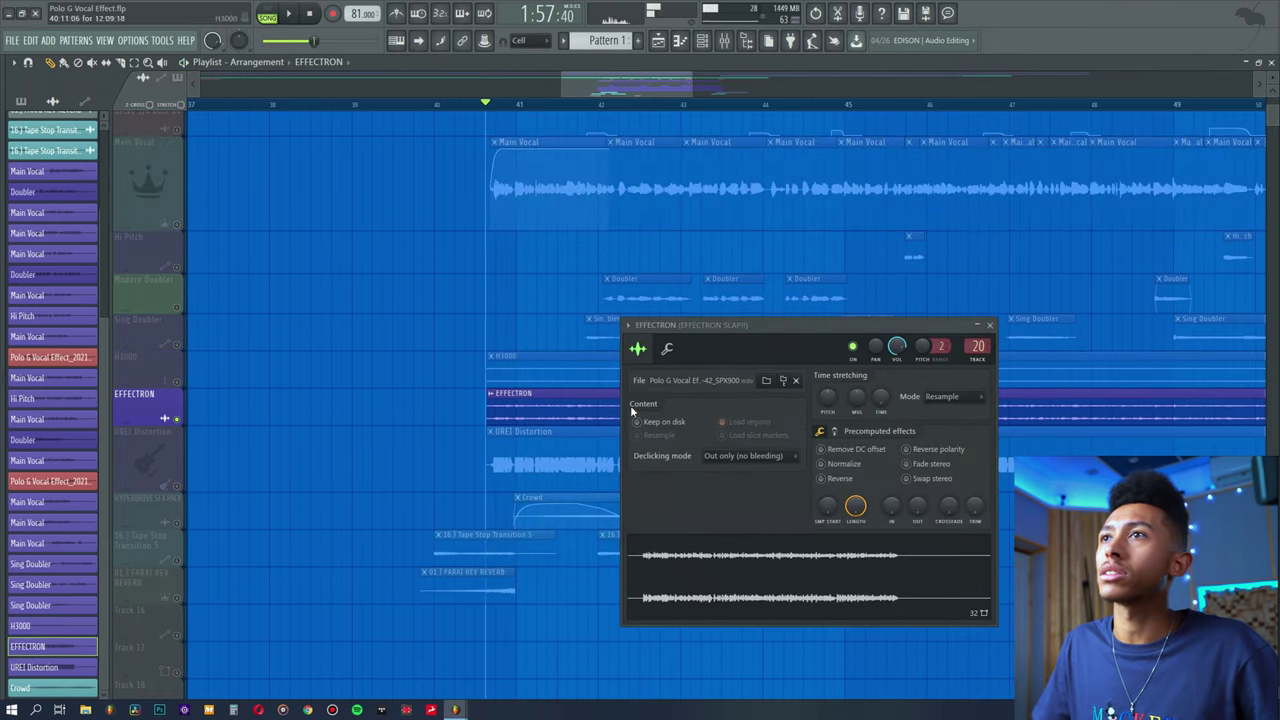
pyautogui.click(846, 468)
pyautogui.press('space')
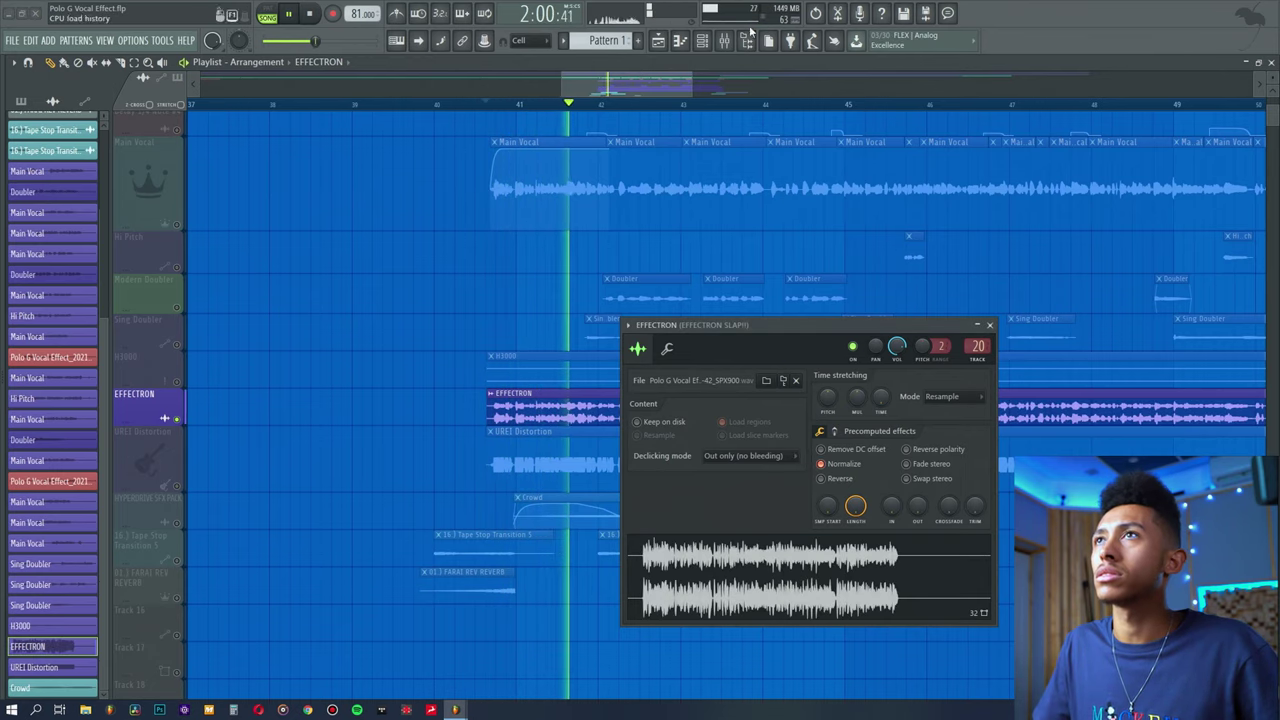
# - Solo and audition the UREI Distortion track, check its sample settings, then release the solo
pyautogui.click(725, 41)
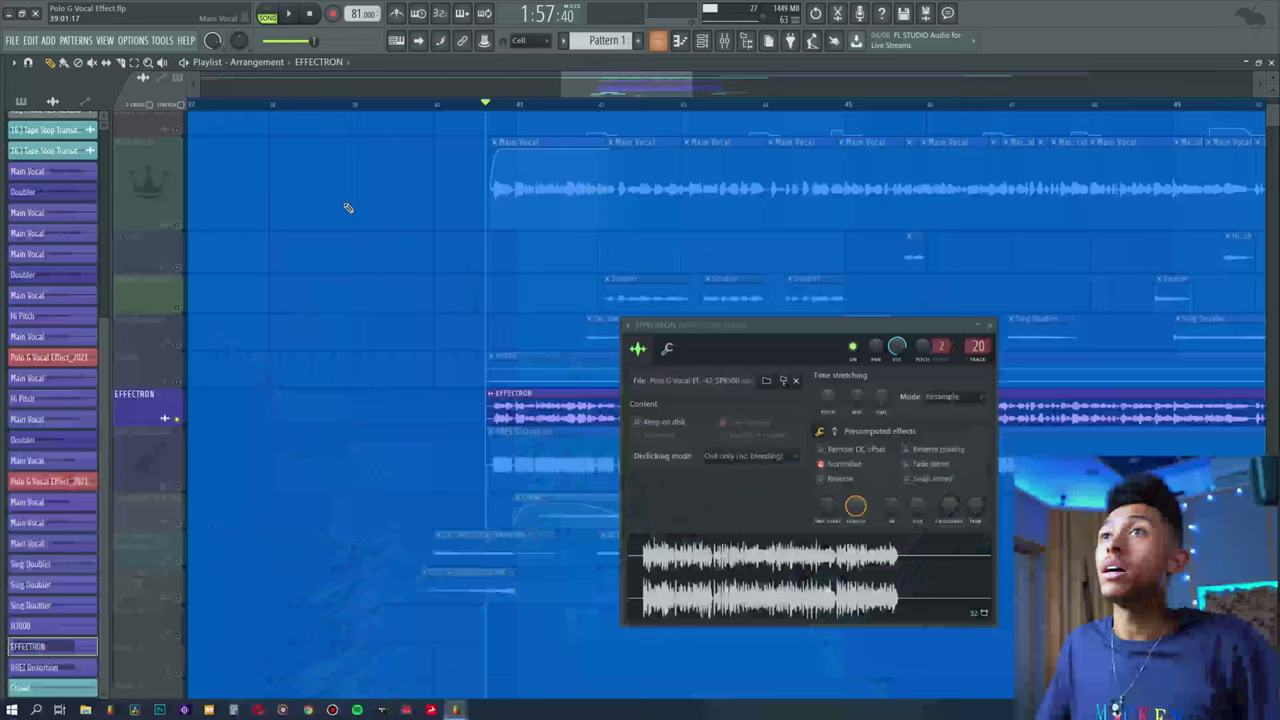
pyautogui.click(183, 490)
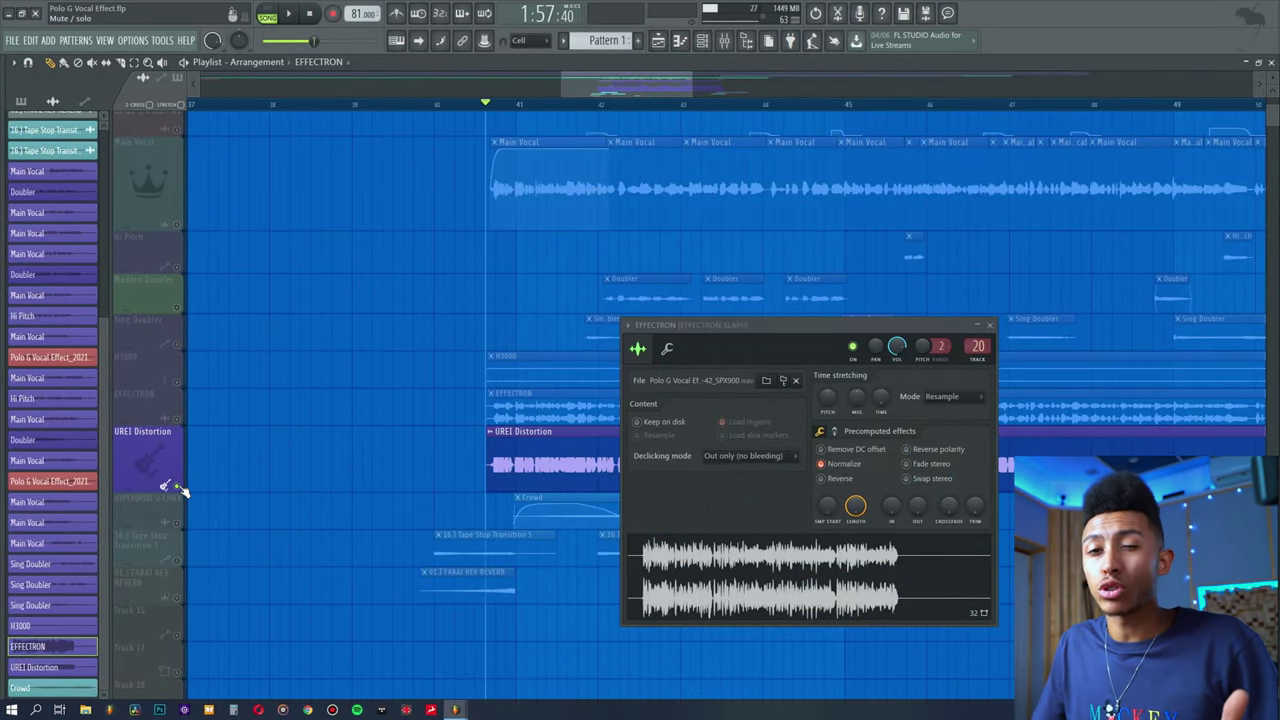
pyautogui.press('space')
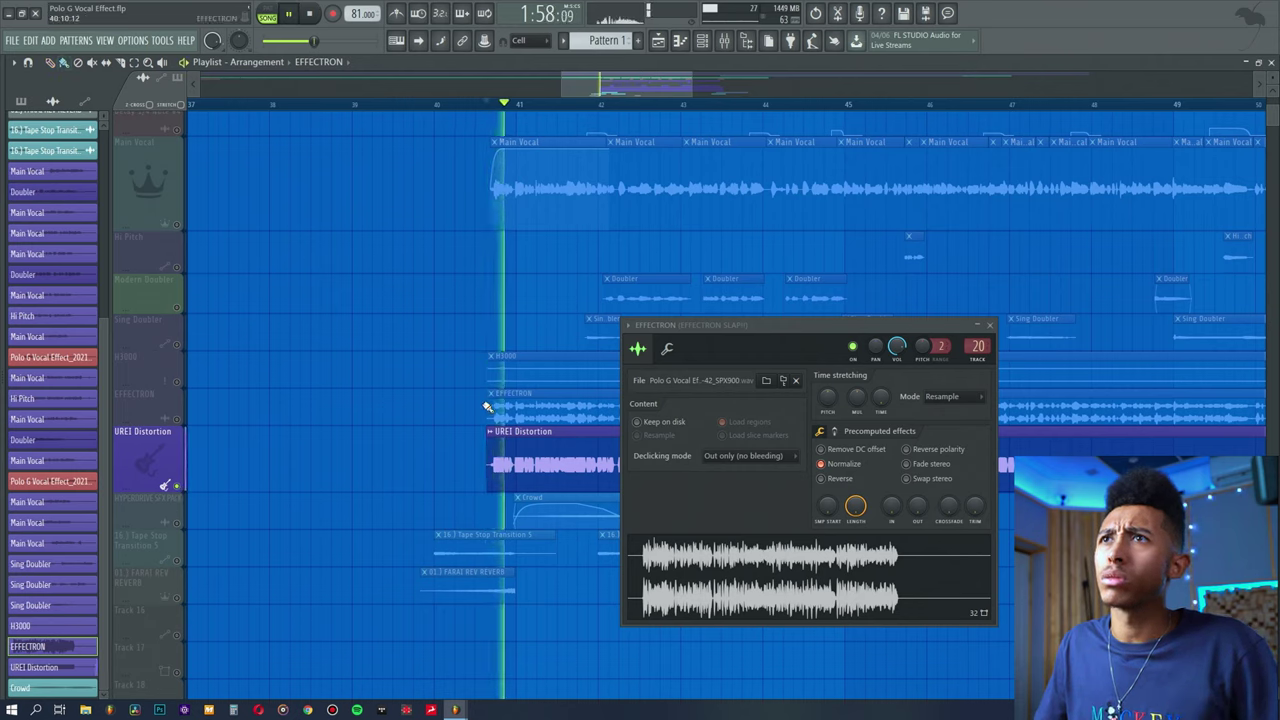
pyautogui.doubleClick(531, 457)
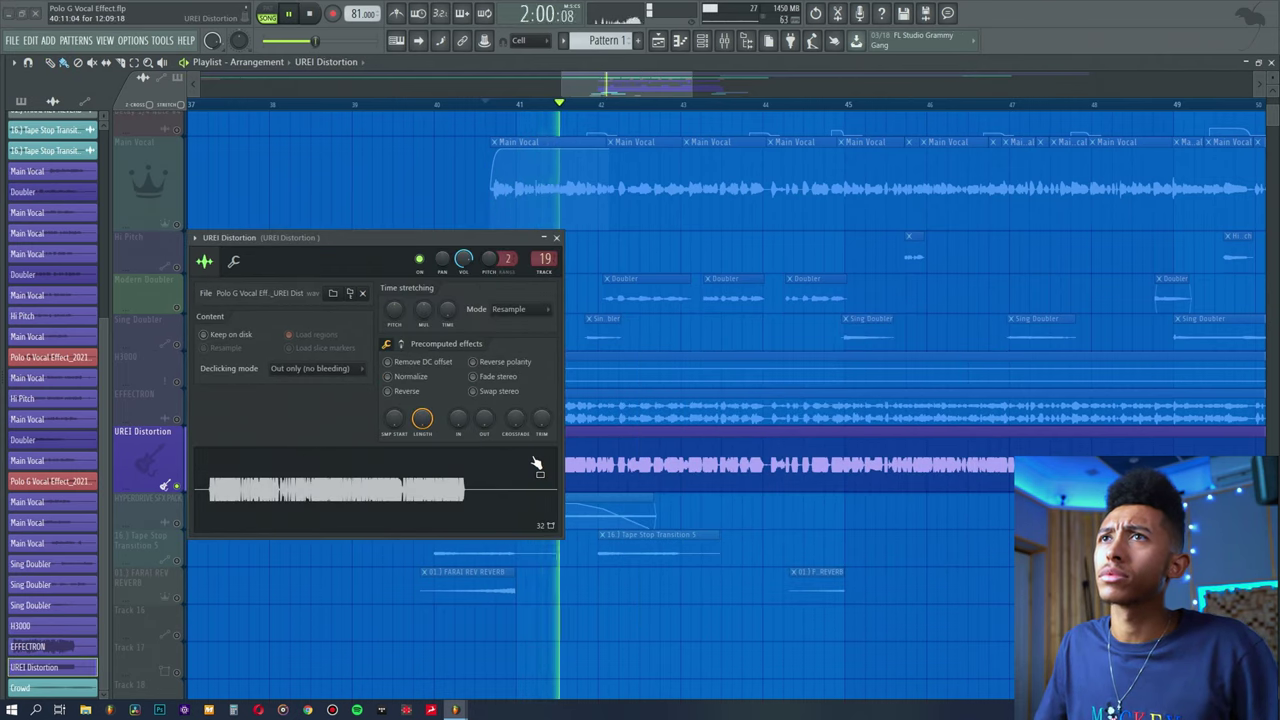
pyautogui.press('Escape')
pyautogui.press('space')
pyautogui.click(178, 420)
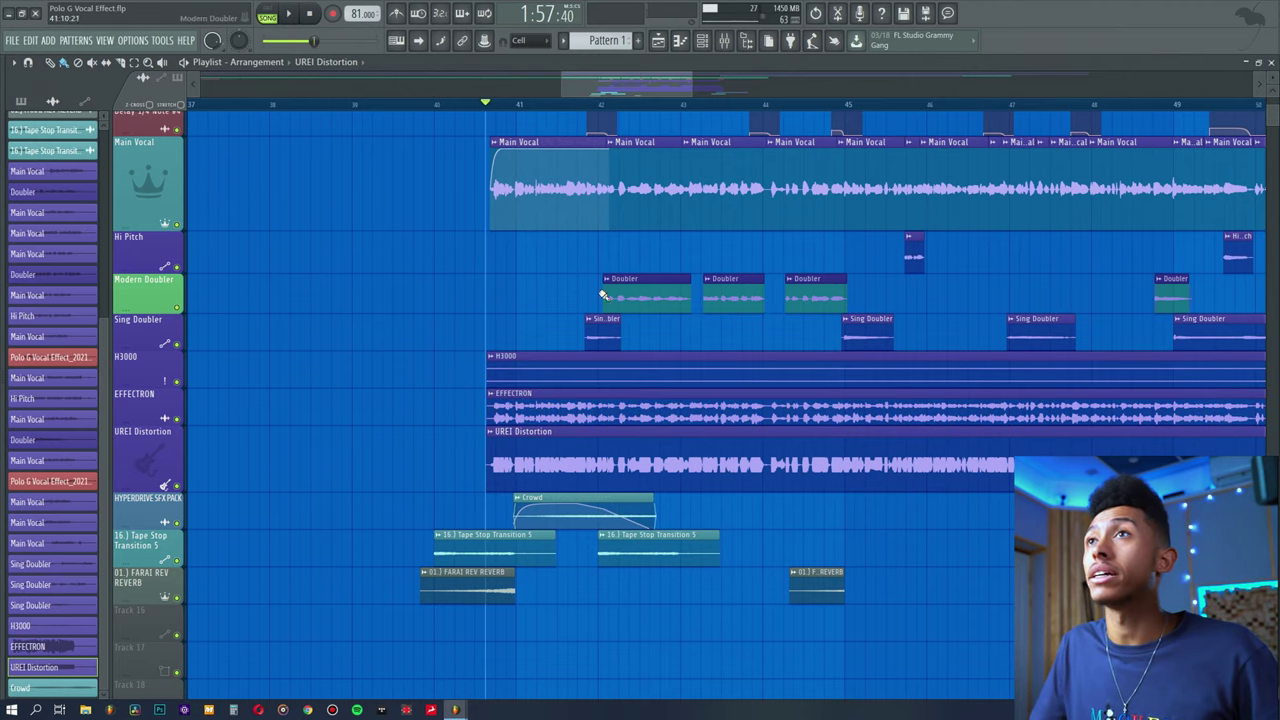
pyautogui.scroll(-5, 943, 314)
pyautogui.scroll(2, 943, 314)
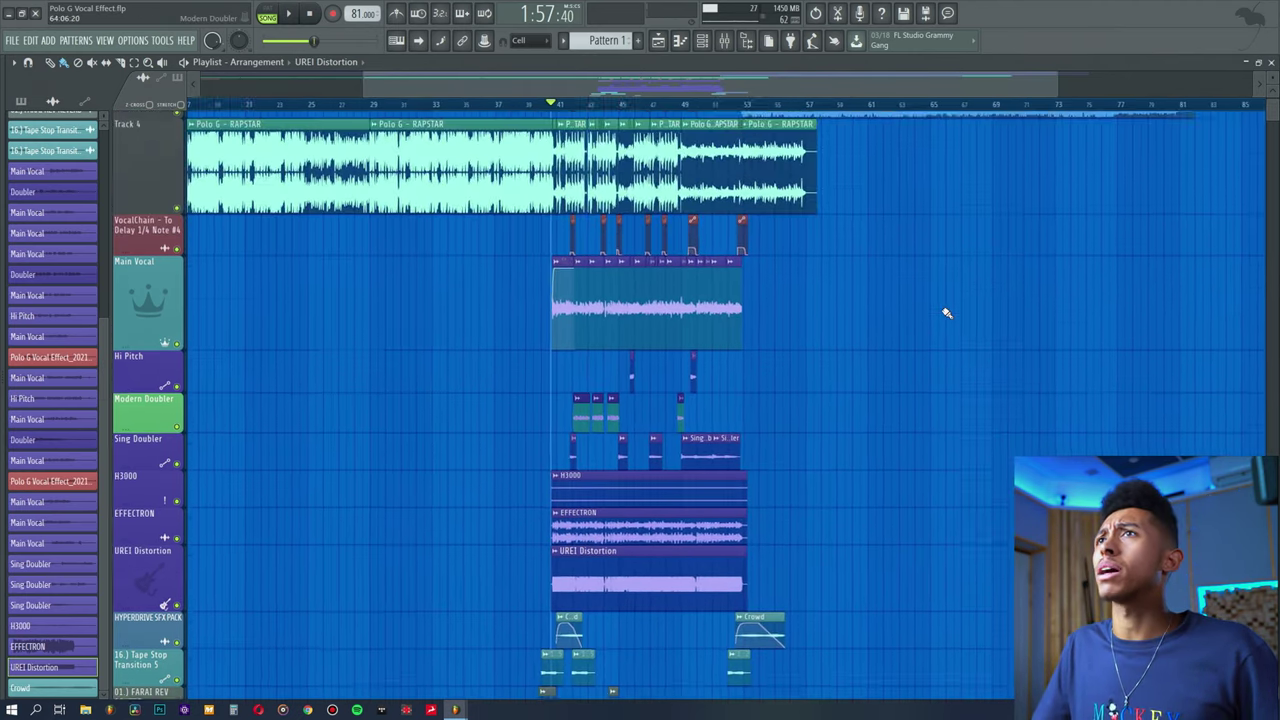
pyautogui.scroll(-1, 532, 548)
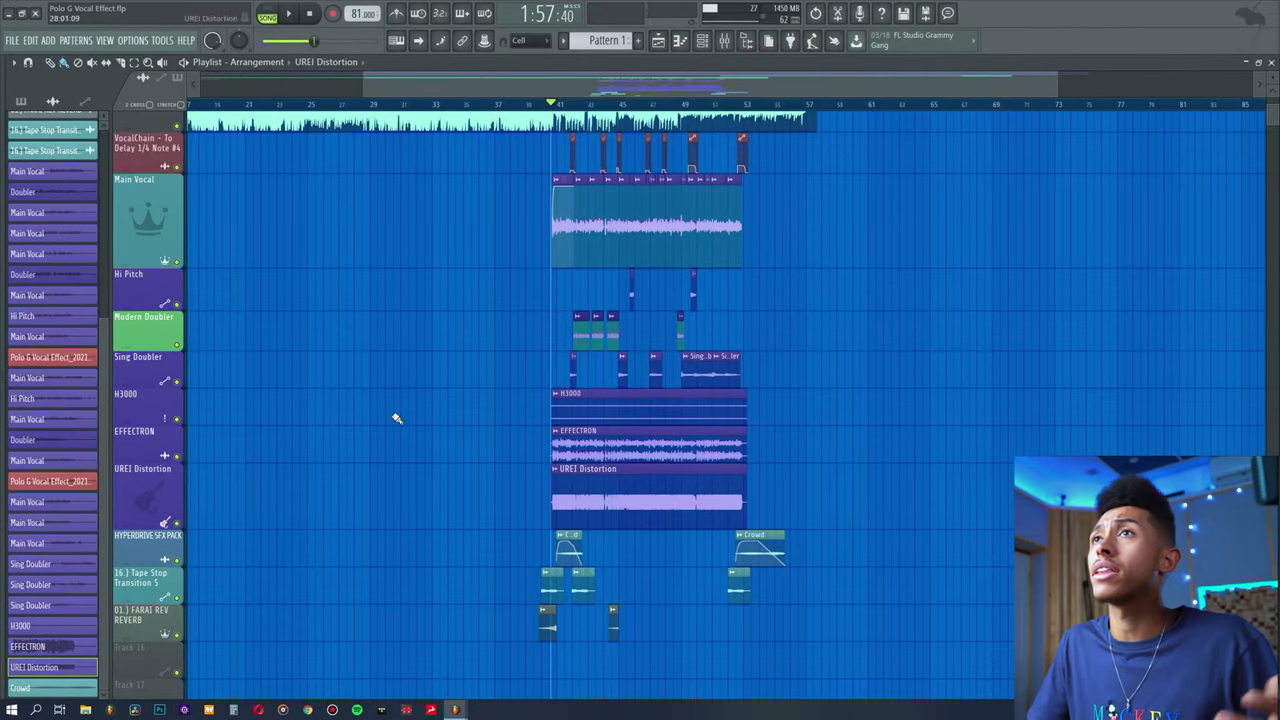
pyautogui.scroll(3, 590, 108)
pyautogui.scroll(4, 629, 243)
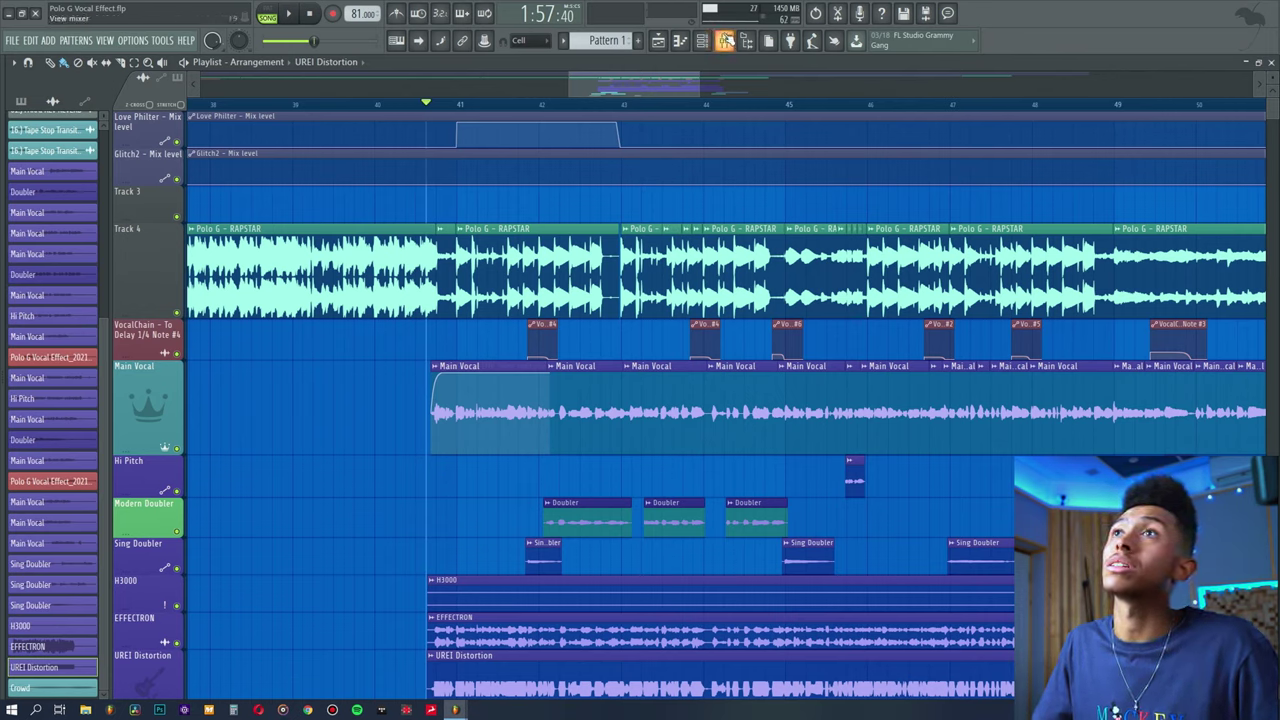
pyautogui.click(725, 40)
# - Select the VocalChain insert, start playback, and toggle the mixer off and back on
pyautogui.click(311, 193)
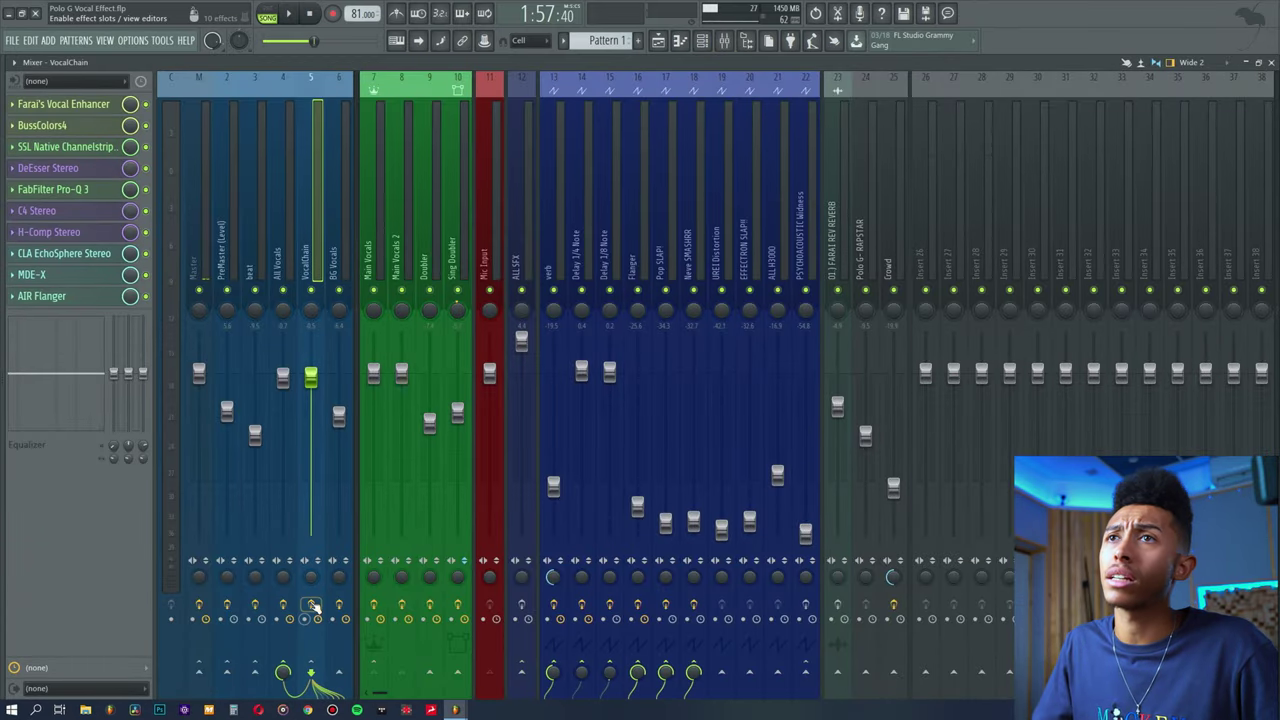
pyautogui.press('space')
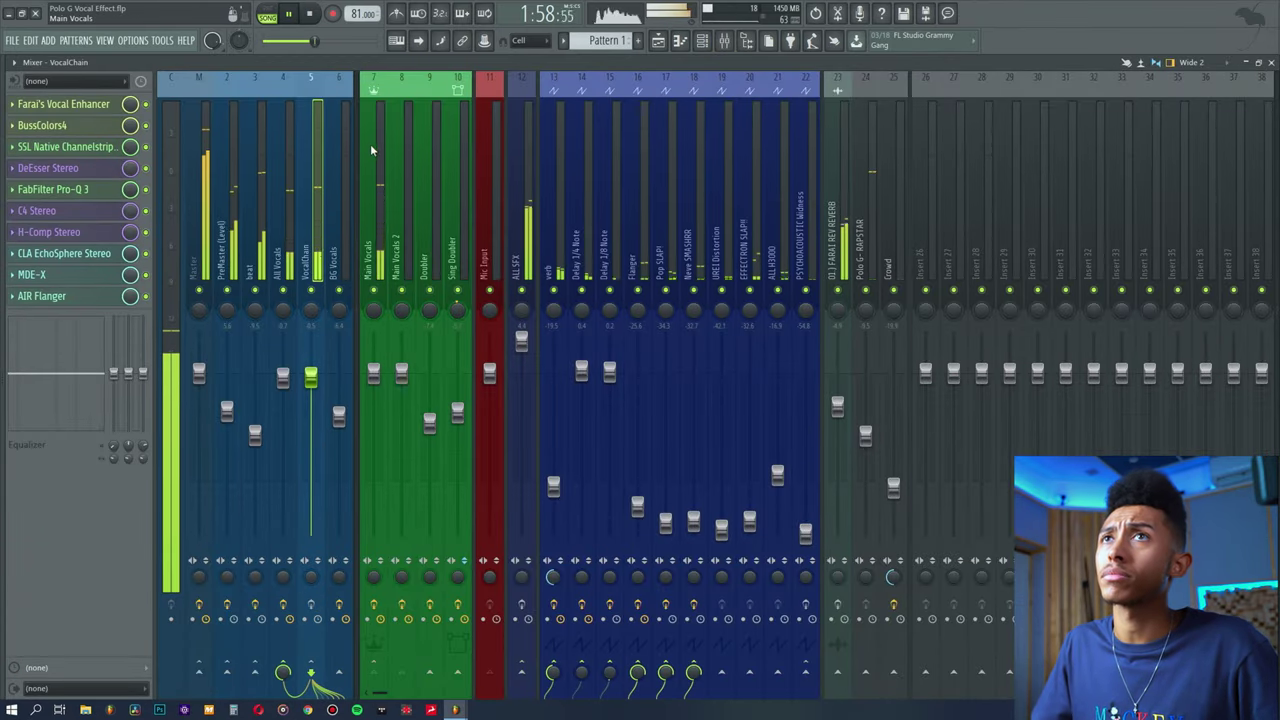
pyautogui.click(726, 41)
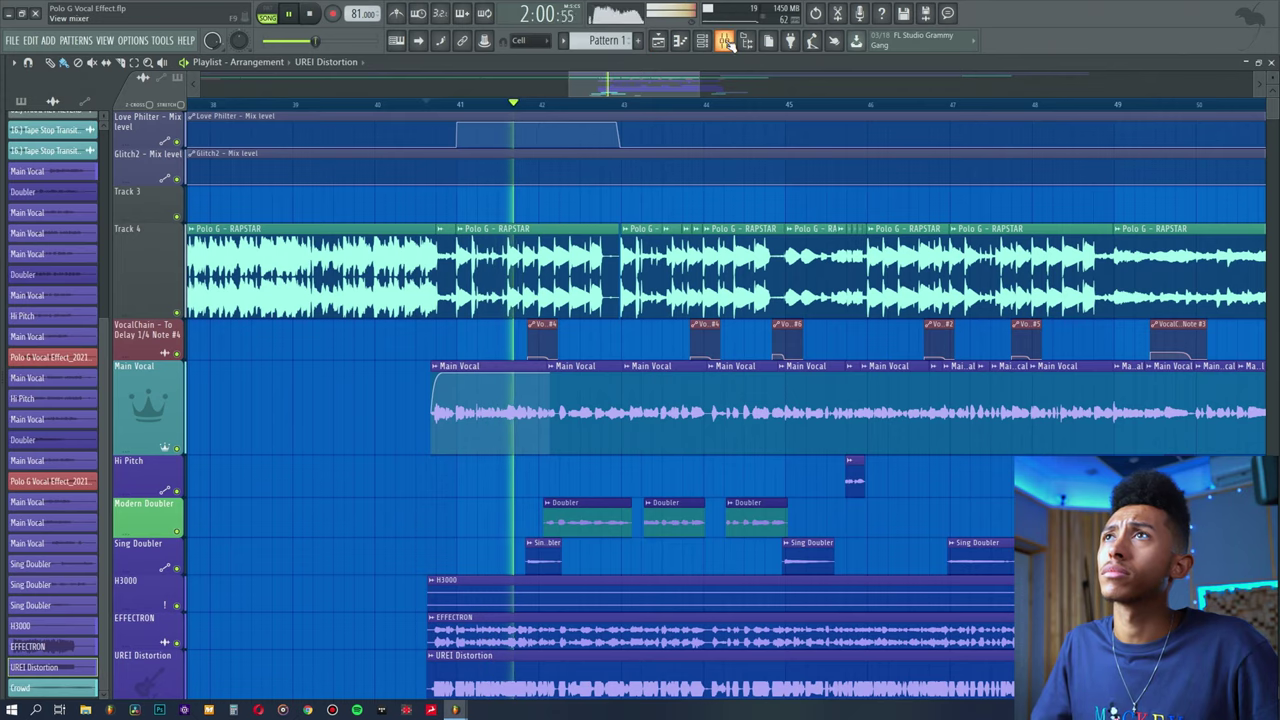
pyautogui.click(726, 41)
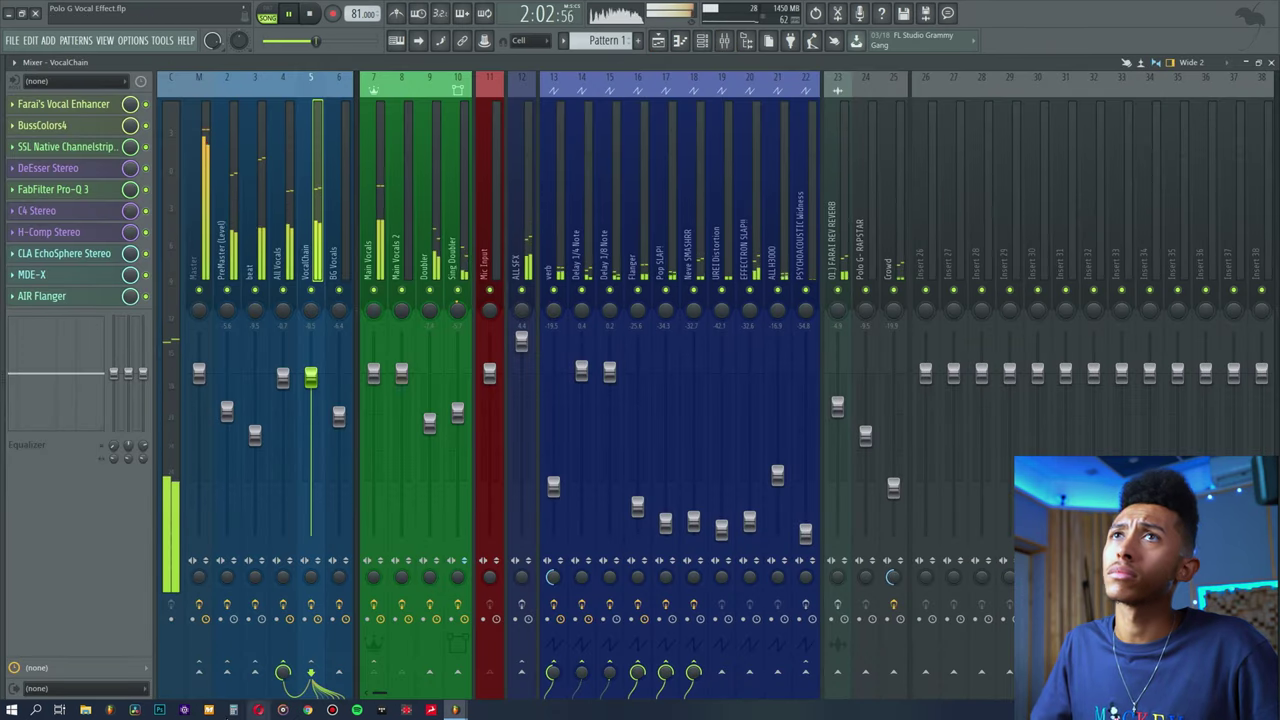